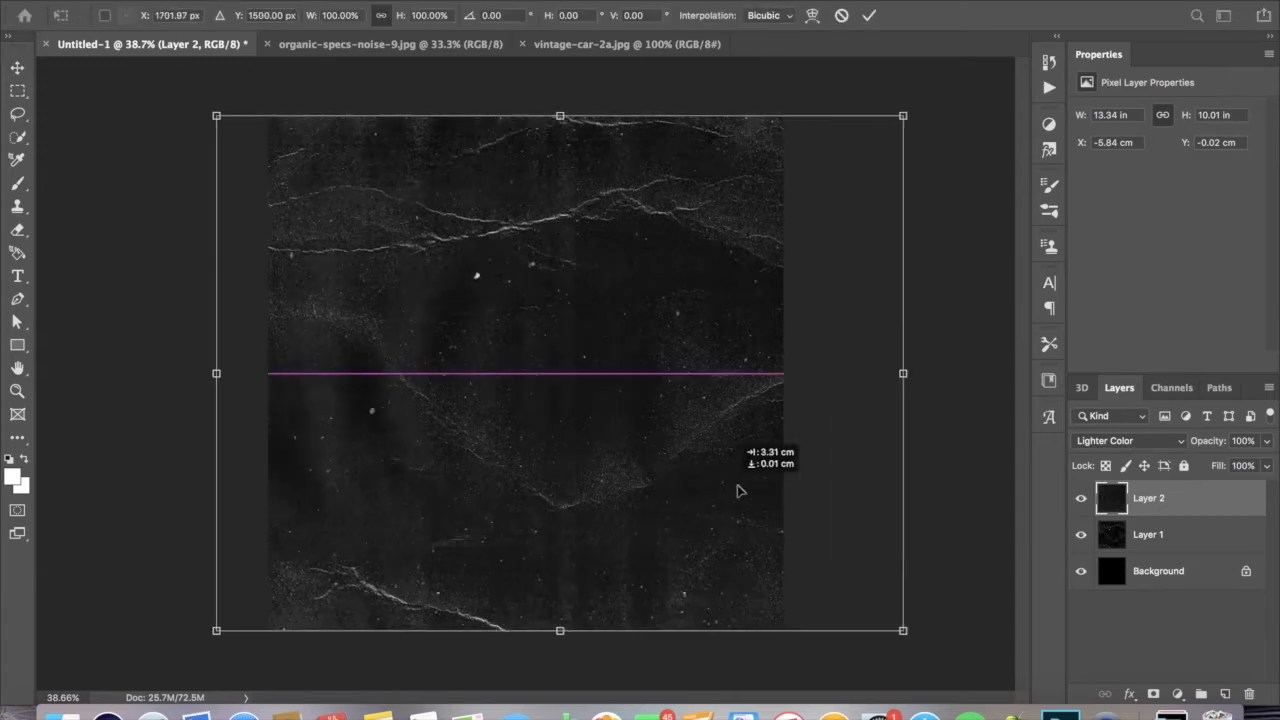
- Apply the repositioning of the cracked texture layer over the poster canvas
{"action": "key", "text": "Return"}
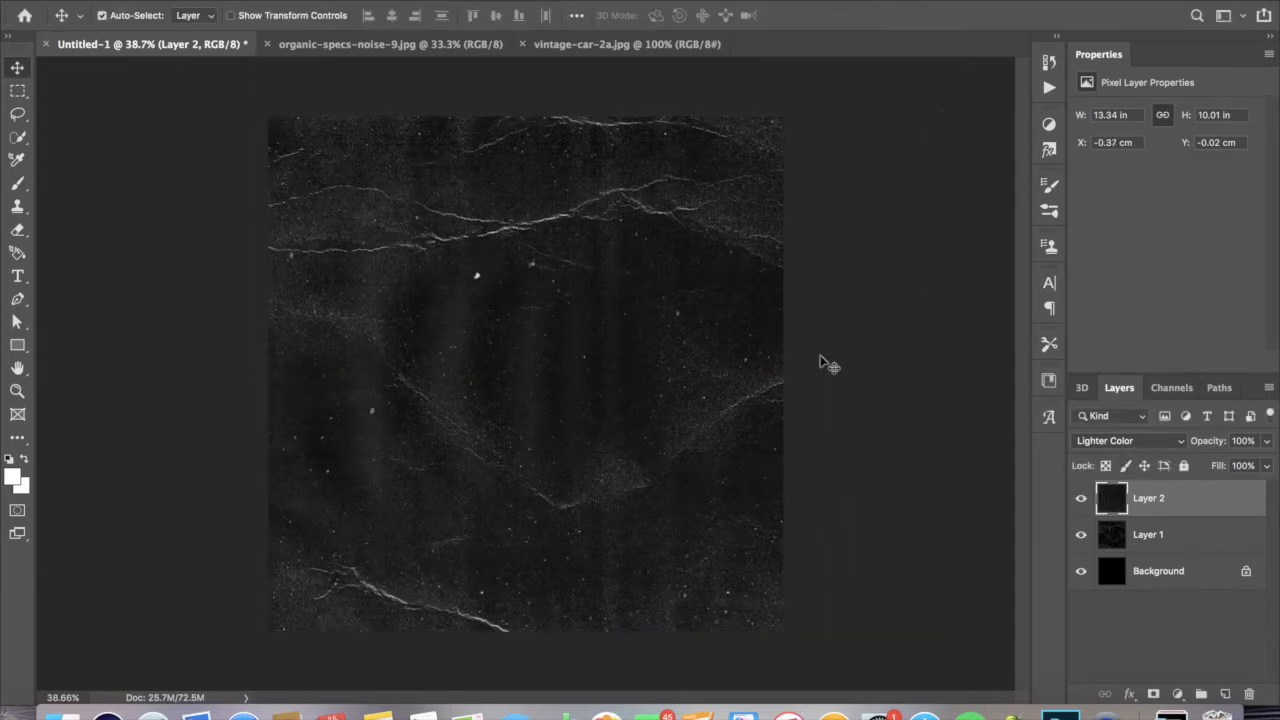
- Draw a rectangle shape about 1444 × 1944 px and centre it on the canvas
{"action": "left_click", "coordinate": [9, 345]}
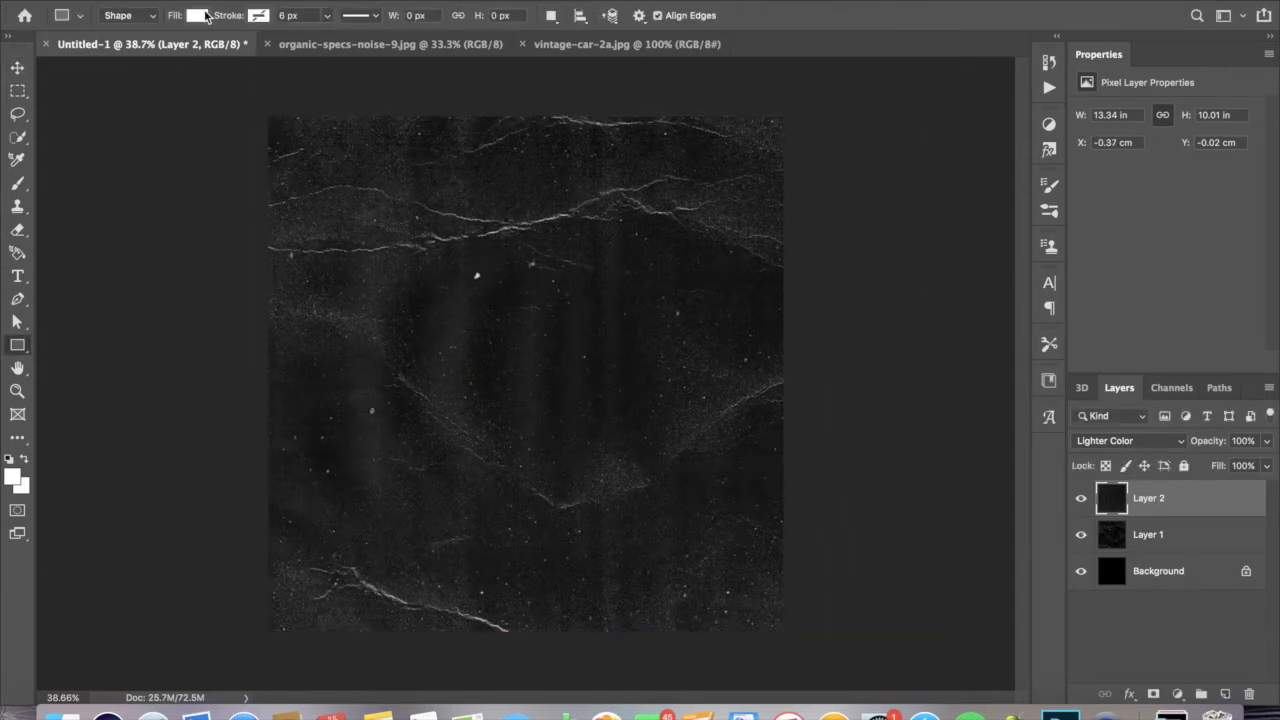
{"action": "left_click_drag", "start_coordinate": [472, 240], "coordinate": [721, 575]}
{"action": "key", "text": "v"}
{"action": "left_click_drag", "start_coordinate": [587, 376], "coordinate": [529, 351]}
- Remove the rectangle's fill and give it a white outline so it forms an open frame
{"action": "key", "text": "u"}
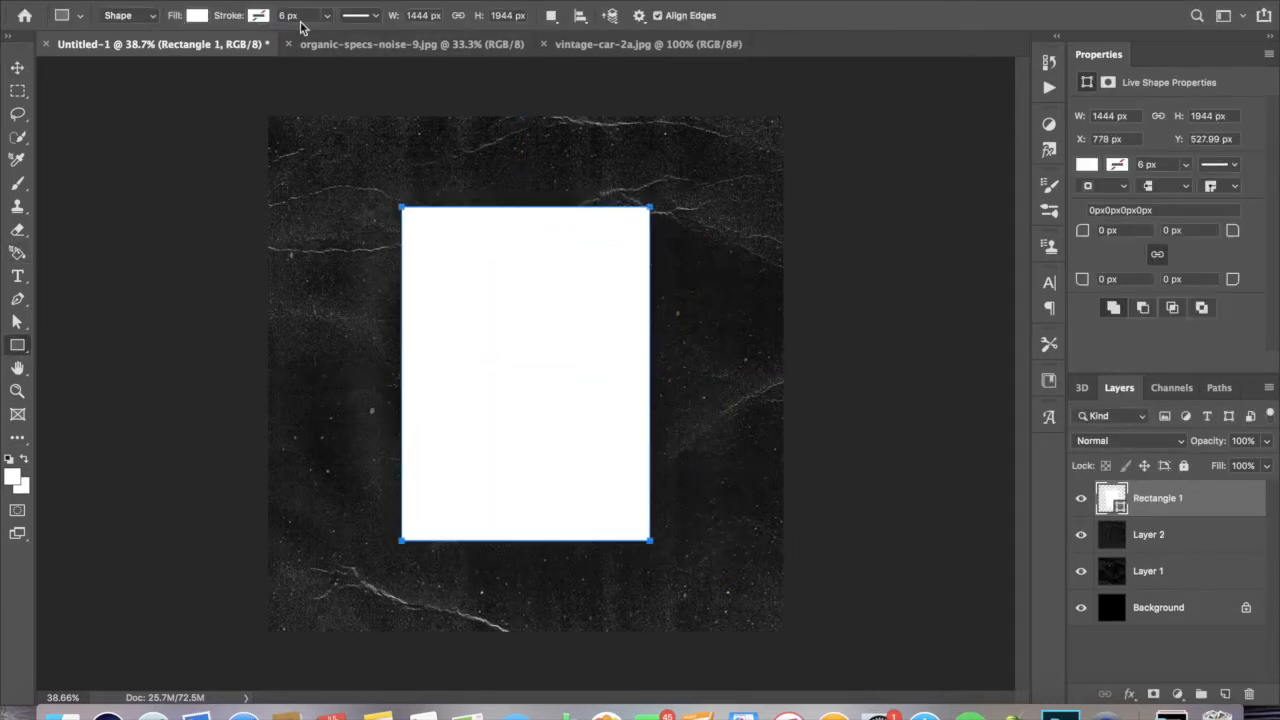
{"action": "left_click", "coordinate": [196, 15]}
{"action": "left_click", "coordinate": [181, 50]}
{"action": "key", "text": "v"}
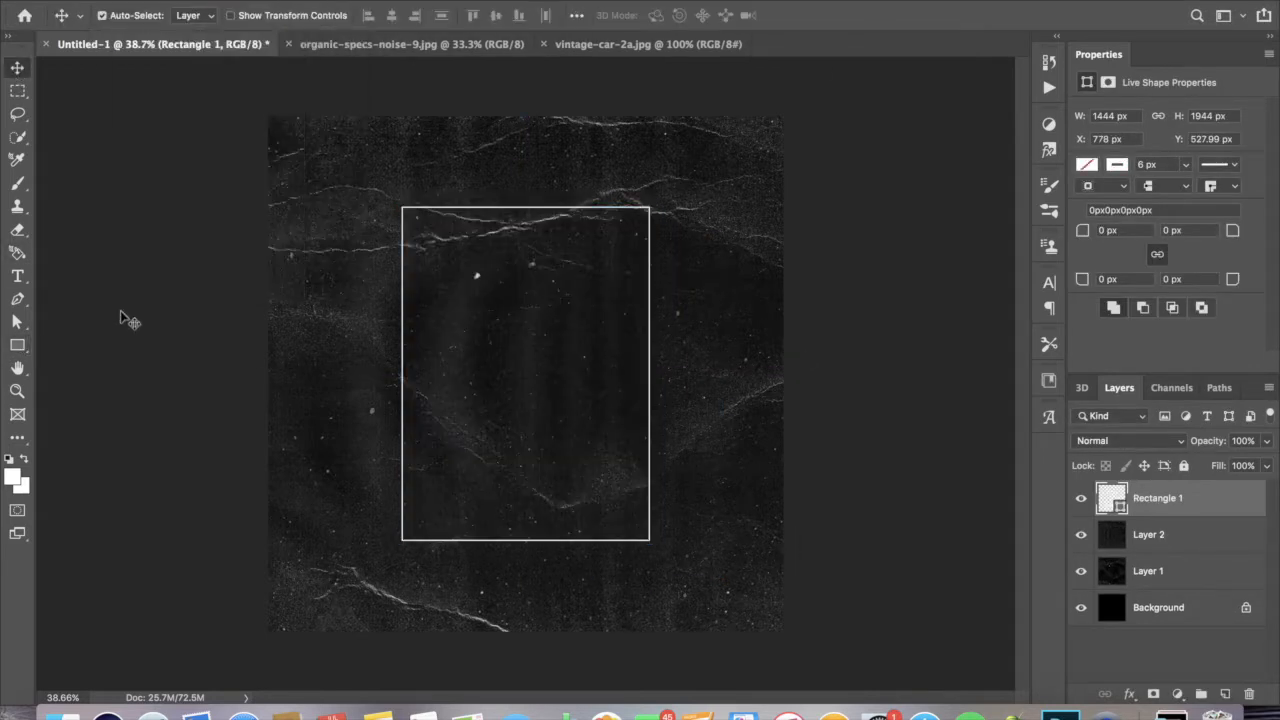
- Open IMG_4692.jpeg from The Weeknd YT folder
{"action": "left_click", "coordinate": [155, 1]}
{"action": "left_click", "coordinate": [175, 24]}
{"action": "left_click", "coordinate": [530, 128]}
{"action": "left_click", "coordinate": [762, 129]}
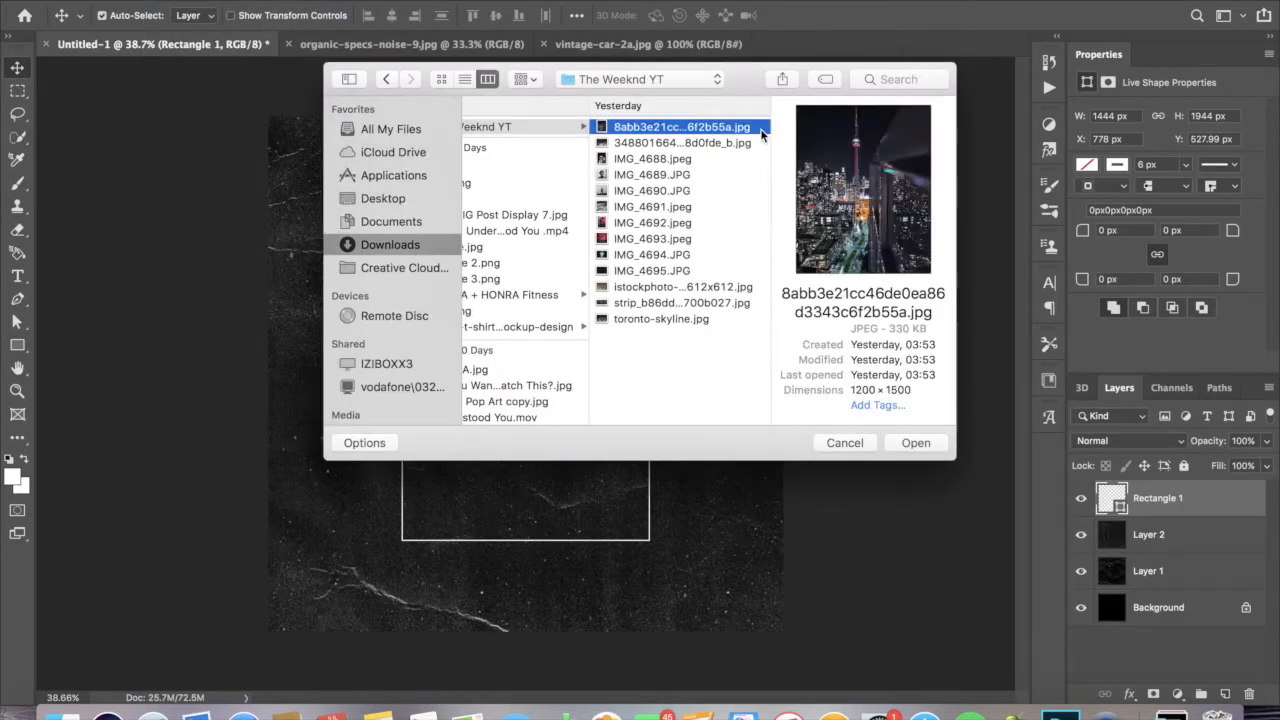
{"action": "key", "text": "Down"}
{"action": "key", "text": "Down"}
{"action": "key", "text": "Down"}
{"action": "key", "text": "Down"}
{"action": "key", "text": "Down"}
{"action": "key", "text": "Down"}
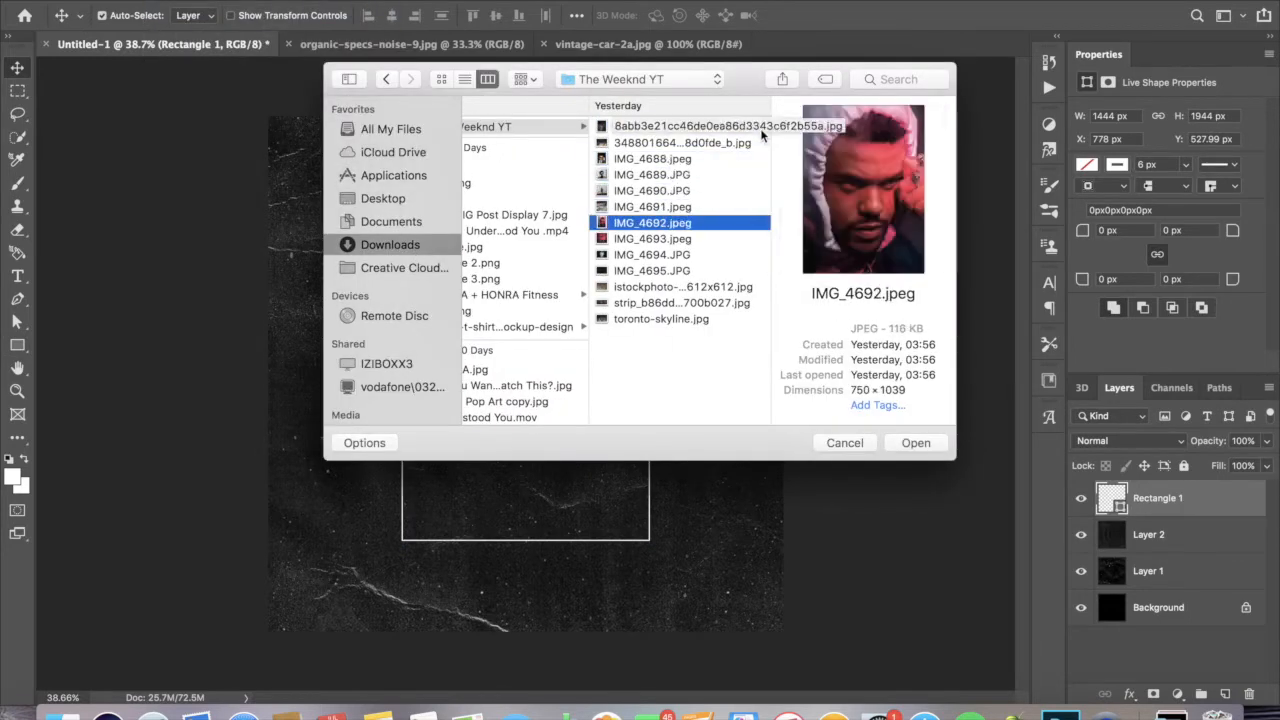
{"action": "key", "text": "Return"}
- Open IMG_4688.jpeg from The Weeknd YT folder
{"action": "left_click", "coordinate": [155, 1]}
{"action": "left_click", "coordinate": [165, 9]}
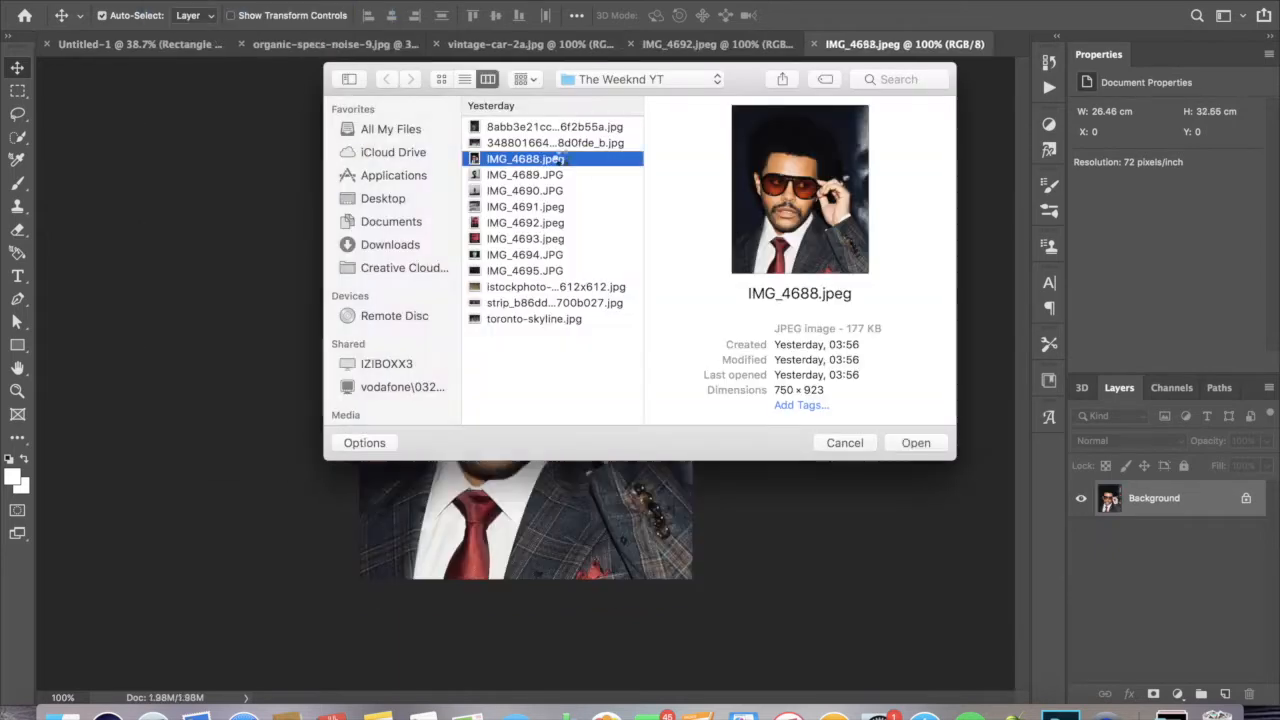
{"action": "double_click", "coordinate": [557, 160]}
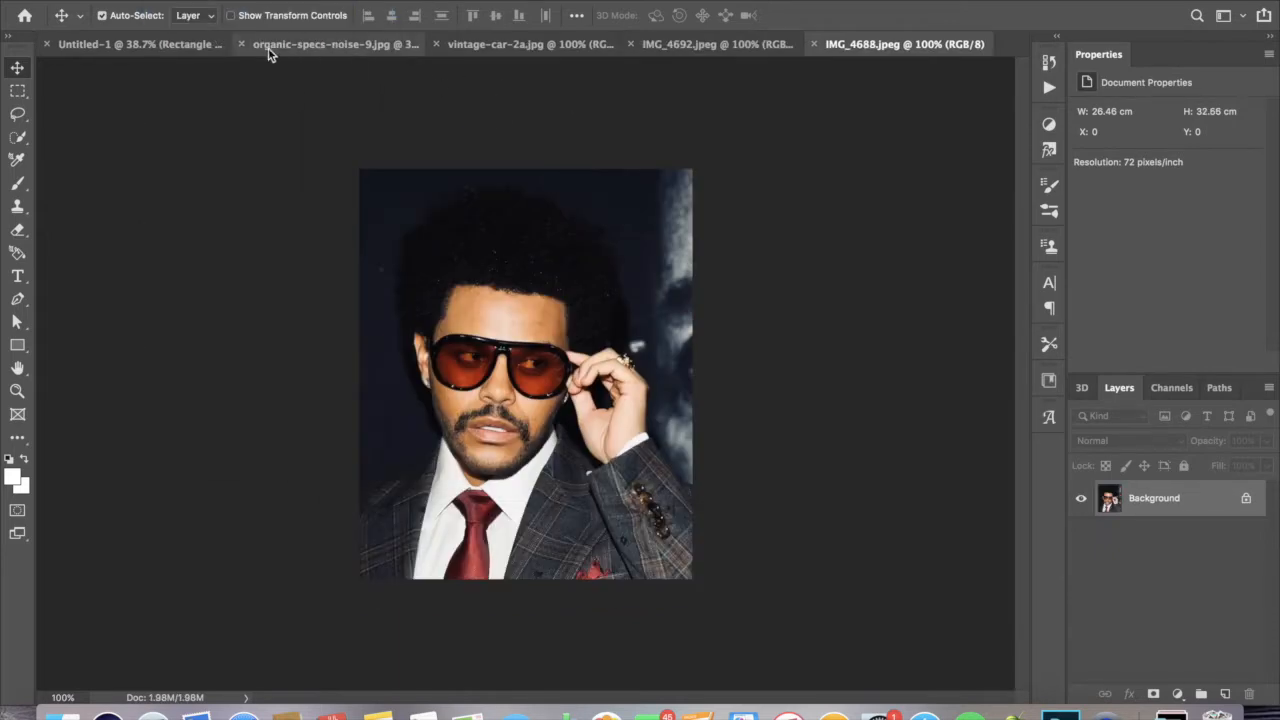
{"action": "left_click", "coordinate": [241, 44]}
{"action": "left_click", "coordinate": [287, 44]}
{"action": "key", "text": "super+o"}
{"action": "left_click", "coordinate": [563, 143]}
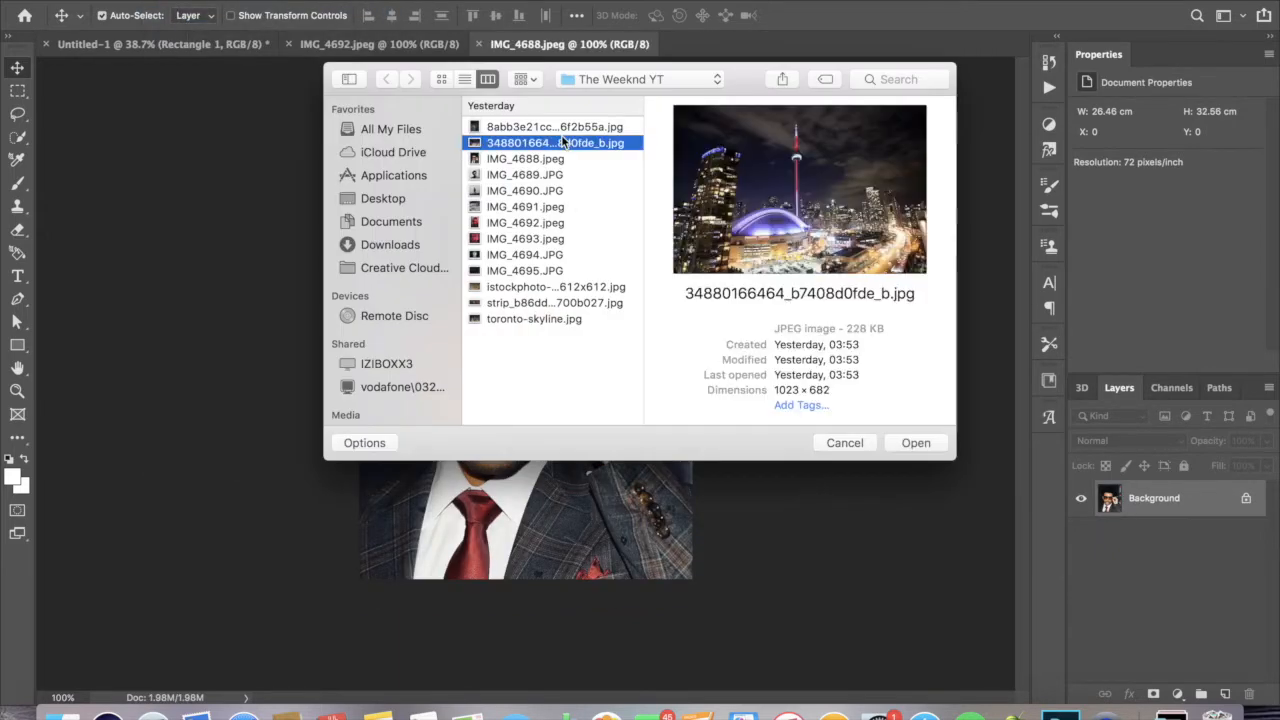
{"action": "double_click", "coordinate": [564, 142]}
- Roughly select the man in IMG_4688.jpeg with the Quick Selection tool, subtracting the background beside his raised hand
{"action": "left_click", "coordinate": [562, 46]}
{"action": "scroll", "coordinate": [527, 255], "scroll_direction": "up", "scroll_amount": 2}
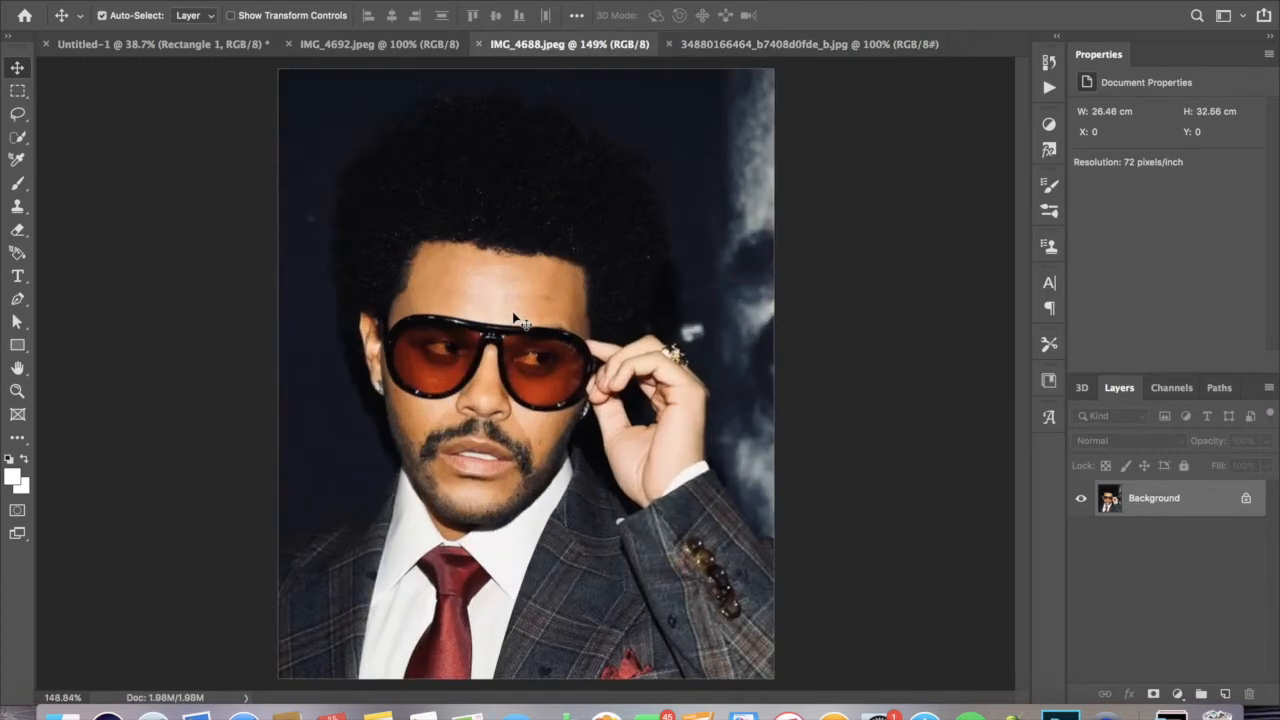
{"action": "key", "text": "w"}
{"action": "mouse_move", "coordinate": [470, 250]}
{"action": "left_mouse_down"}
{"action": "mouse_move", "coordinate": [550, 290]}
{"action": "mouse_move", "coordinate": [595, 400]}
{"action": "mouse_move", "coordinate": [677, 458]}
{"action": "left_mouse_up"}
{"action": "mouse_move", "coordinate": [624, 282]}
{"action": "left_mouse_down"}
{"action": "mouse_move", "coordinate": [392, 191]}
{"action": "mouse_move", "coordinate": [380, 545]}
{"action": "left_mouse_up"}
{"action": "left_click", "coordinate": [165, 16]}
{"action": "mouse_move", "coordinate": [768, 456]}
{"action": "left_mouse_down"}
{"action": "mouse_move", "coordinate": [745, 240]}
{"action": "mouse_move", "coordinate": [698, 148]}
{"action": "mouse_move", "coordinate": [533, 85]}
{"action": "mouse_move", "coordinate": [286, 270]}
{"action": "left_mouse_up"}
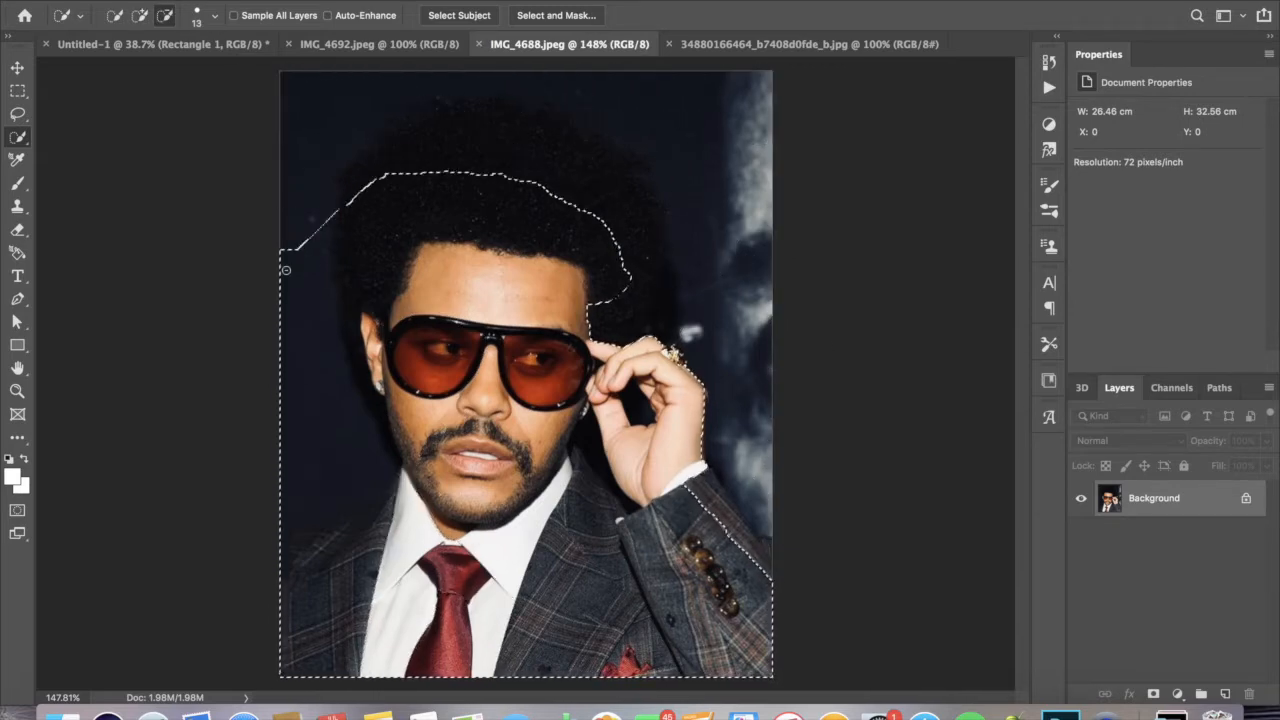
- Extend the quick selection over the full outline of the man's hair and his jacket shoulder
{"action": "left_click_drag", "start_coordinate": [588, 178], "coordinate": [391, 196]}
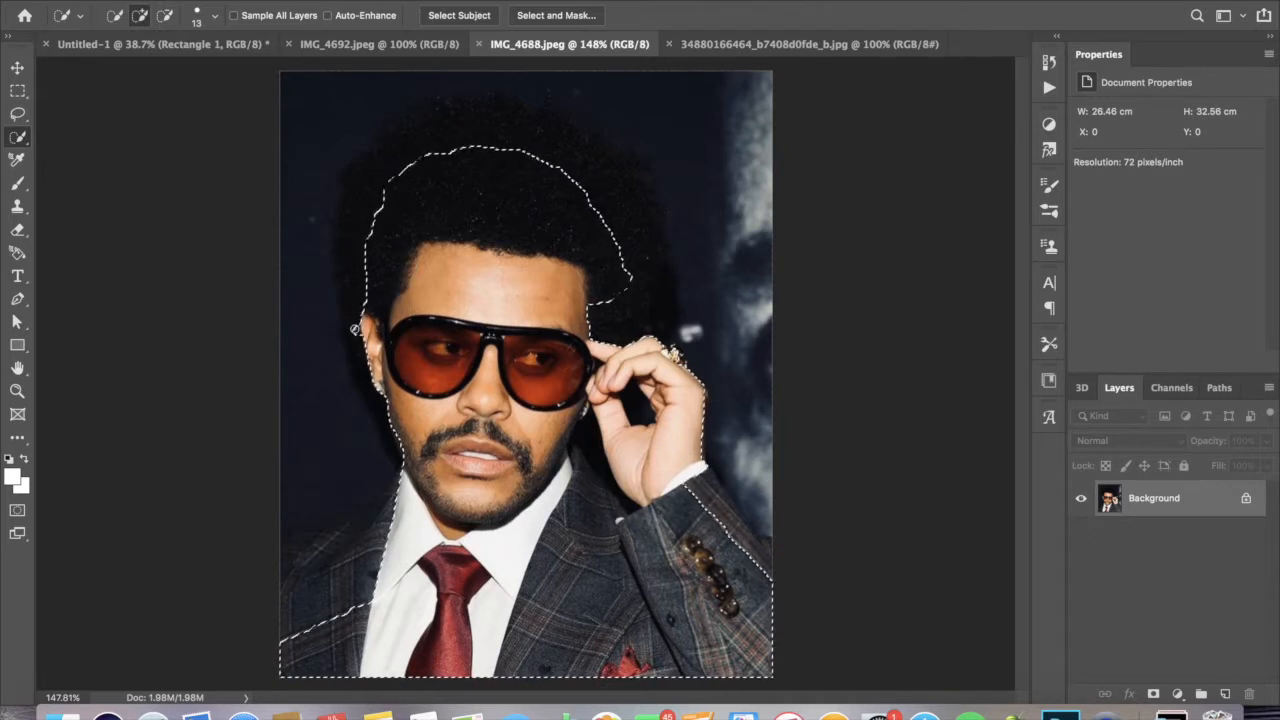
{"action": "mouse_move", "coordinate": [355, 329]}
{"action": "left_mouse_down"}
{"action": "mouse_move", "coordinate": [365, 181]}
{"action": "mouse_move", "coordinate": [420, 132]}
{"action": "mouse_move", "coordinate": [503, 123]}
{"action": "mouse_move", "coordinate": [613, 167]}
{"action": "mouse_move", "coordinate": [595, 146]}
{"action": "mouse_move", "coordinate": [497, 111]}
{"action": "mouse_move", "coordinate": [450, 113]}
{"action": "left_mouse_up"}
{"action": "mouse_move", "coordinate": [352, 584]}
{"action": "left_mouse_down"}
{"action": "mouse_move", "coordinate": [346, 538]}
{"action": "mouse_move", "coordinate": [312, 552]}
{"action": "mouse_move", "coordinate": [330, 525]}
{"action": "left_mouse_up"}
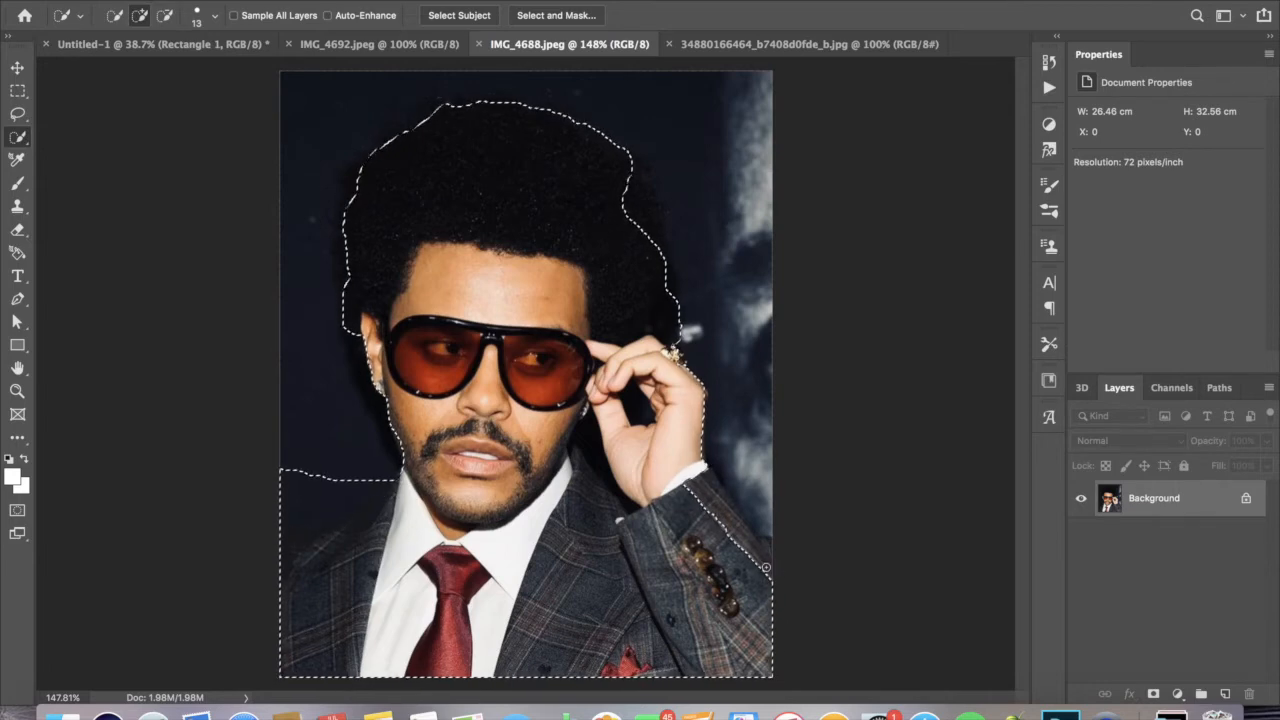
- Subtract the background above the jacket shoulder and beside the raised sleeve from the selection
{"action": "scroll", "coordinate": [350, 359], "scroll_direction": "up", "scroll_amount": 5}
{"action": "scroll", "coordinate": [443, 219], "scroll_direction": "up", "scroll_amount": 5}
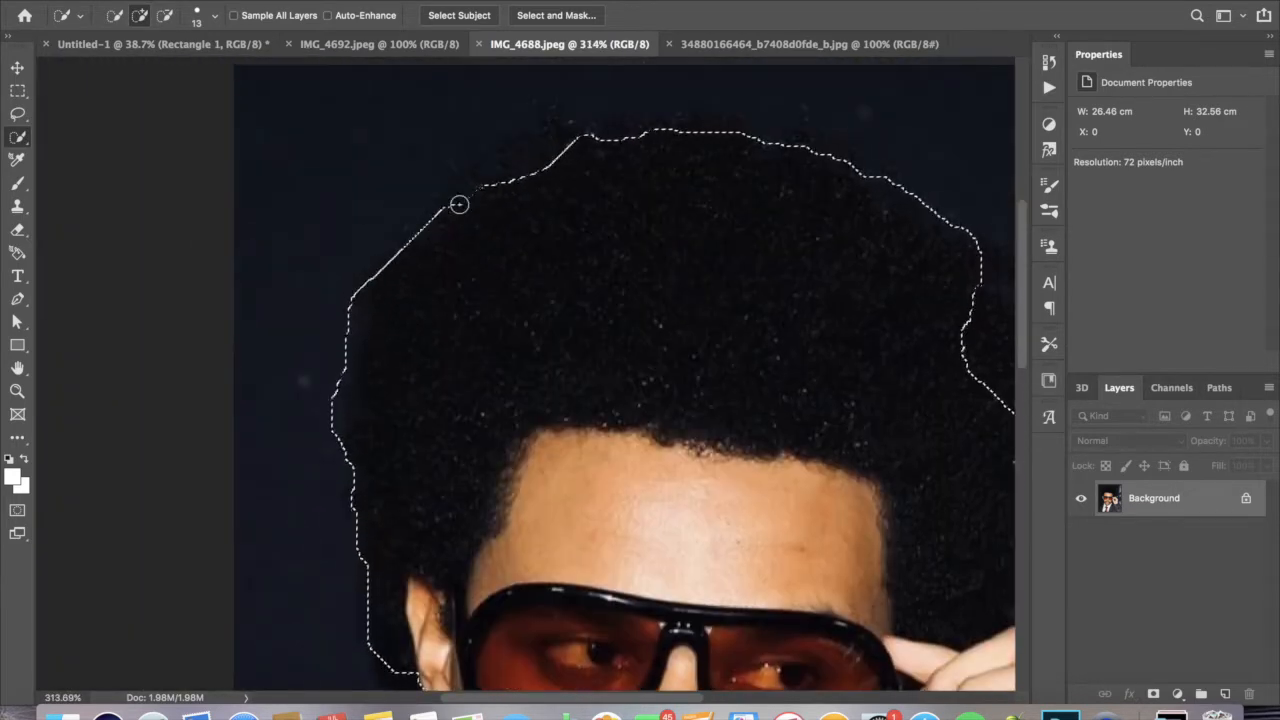
{"action": "scroll", "coordinate": [771, 371], "scroll_direction": "right", "scroll_amount": 5}
{"action": "scroll", "coordinate": [789, 354], "scroll_direction": "down", "scroll_amount": 10}
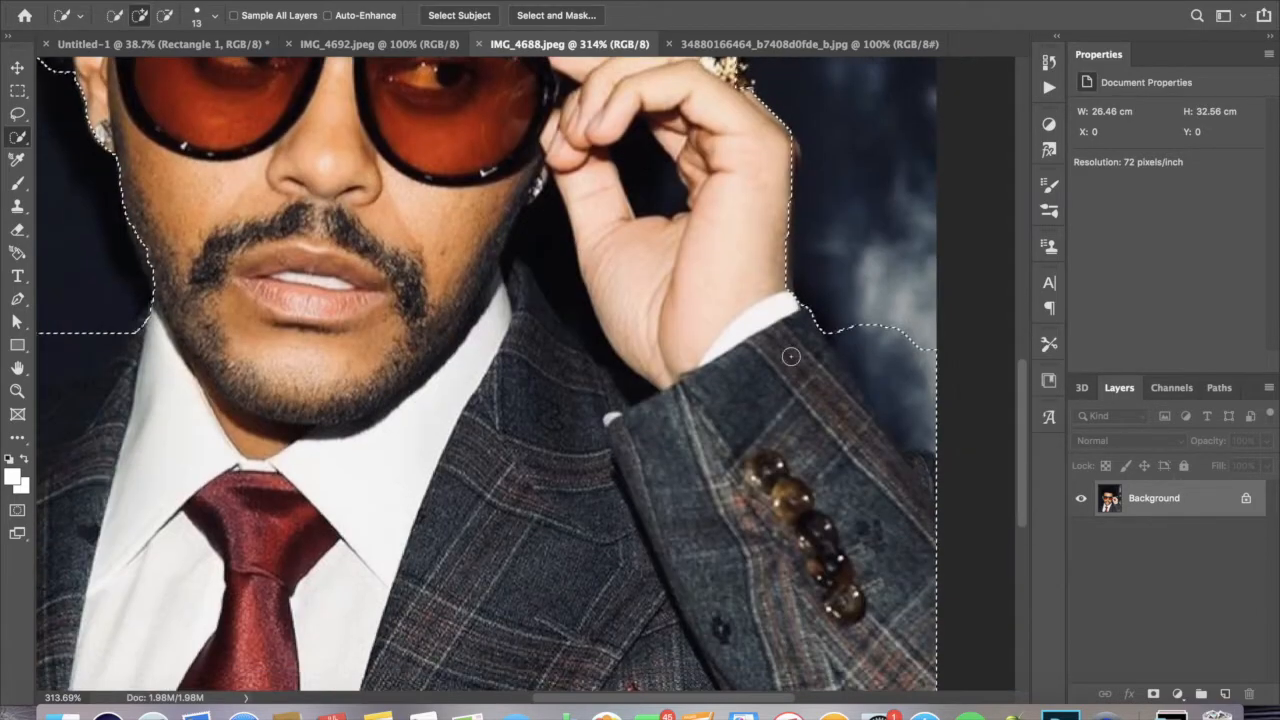
{"action": "left_click", "coordinate": [165, 15]}
{"action": "scroll", "coordinate": [417, 237], "scroll_direction": "left", "scroll_amount": 5}
{"action": "scroll", "coordinate": [399, 342], "scroll_direction": "down", "scroll_amount": 2}
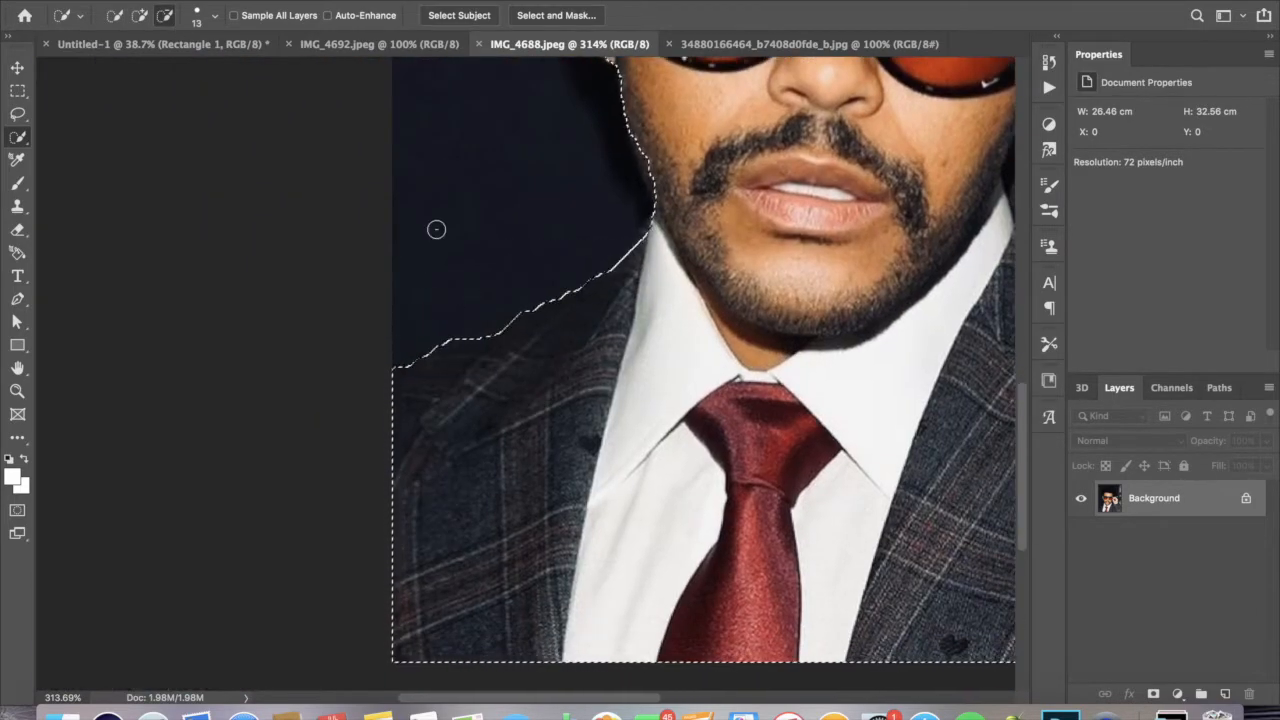
{"action": "scroll", "coordinate": [429, 259], "scroll_direction": "up", "scroll_amount": 2}
{"action": "scroll", "coordinate": [429, 259], "scroll_direction": "right", "scroll_amount": 10}
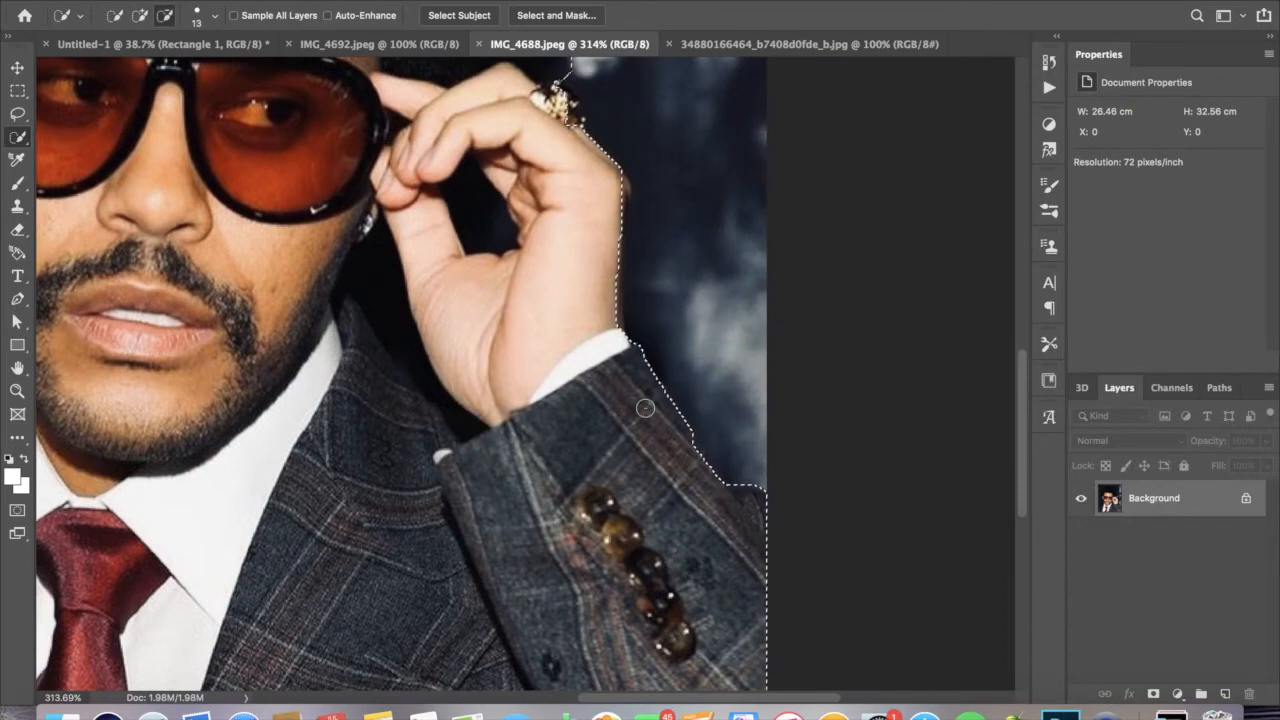
- Subtract the dark gap inside the raised hand from the selection and restore the wrongly removed areas around it
{"action": "scroll", "coordinate": [645, 408], "scroll_direction": "left", "scroll_amount": 8}
{"action": "scroll", "coordinate": [251, 486], "scroll_direction": "up", "scroll_amount": 5}
{"action": "scroll", "coordinate": [251, 486], "scroll_direction": "right", "scroll_amount": 3}
{"action": "left_click", "coordinate": [743, 494]}
{"action": "left_click", "coordinate": [140, 15]}
{"action": "left_click_drag", "start_coordinate": [789, 456], "coordinate": [697, 441]}
{"action": "scroll", "coordinate": [474, 343], "scroll_direction": "left", "scroll_amount": 1}
{"action": "scroll", "coordinate": [474, 343], "scroll_direction": "down", "scroll_amount": 1}
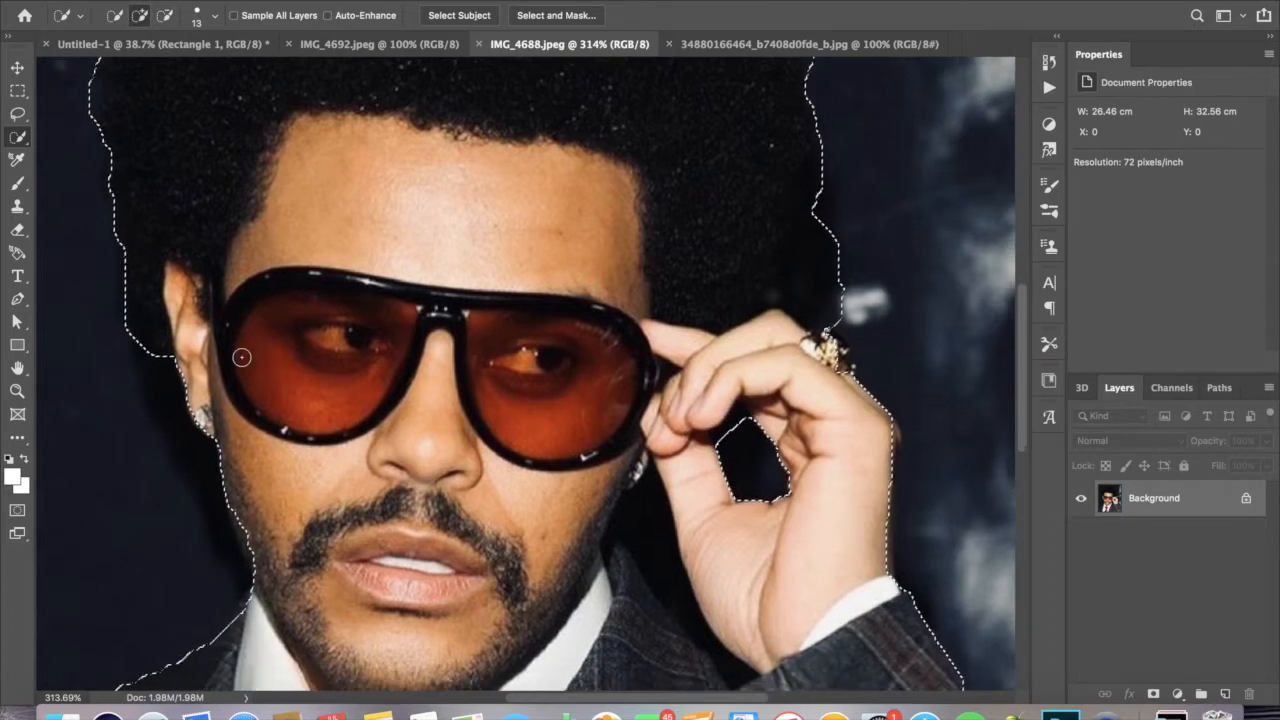
- Tidy the selection edge below the hair beside the ear and above the raised hand
{"action": "left_click", "coordinate": [126, 352], "text": "alt"}
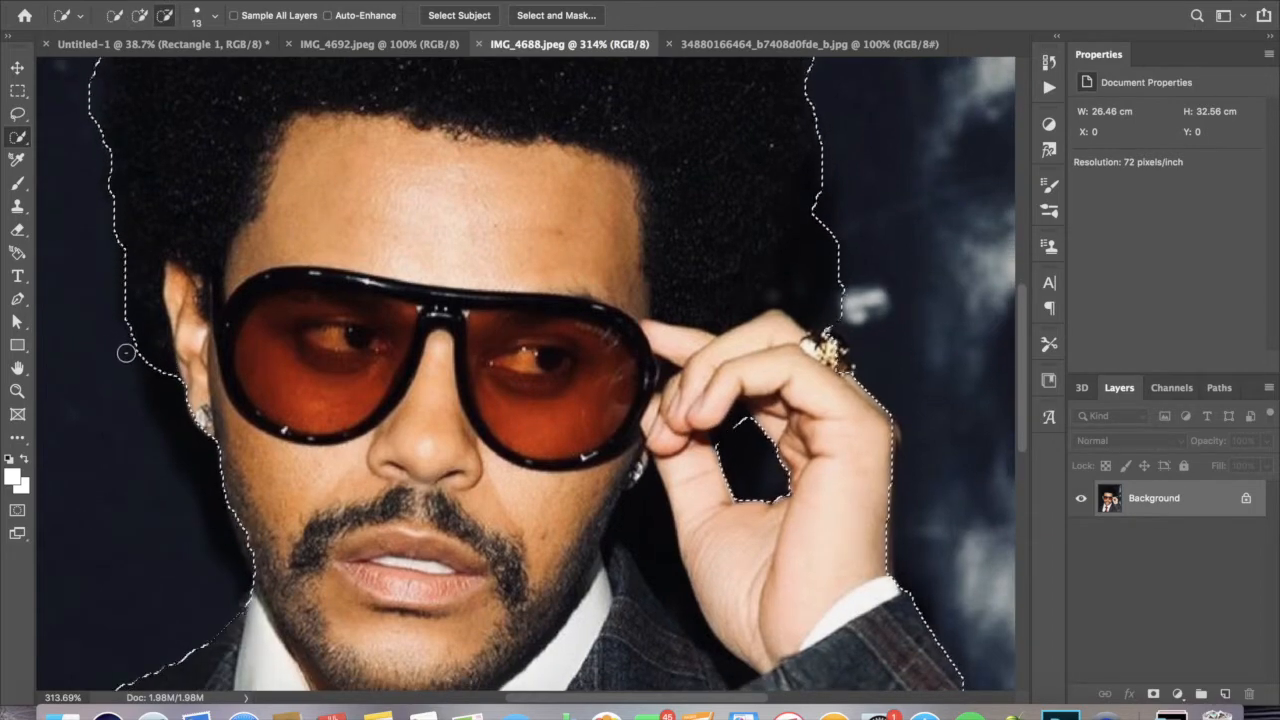
{"action": "scroll", "coordinate": [97, 417], "scroll_direction": "up", "scroll_amount": 6}
{"action": "scroll", "coordinate": [66, 446], "scroll_direction": "down", "scroll_amount": 5}
{"action": "scroll", "coordinate": [195, 427], "scroll_direction": "up", "scroll_amount": 5}
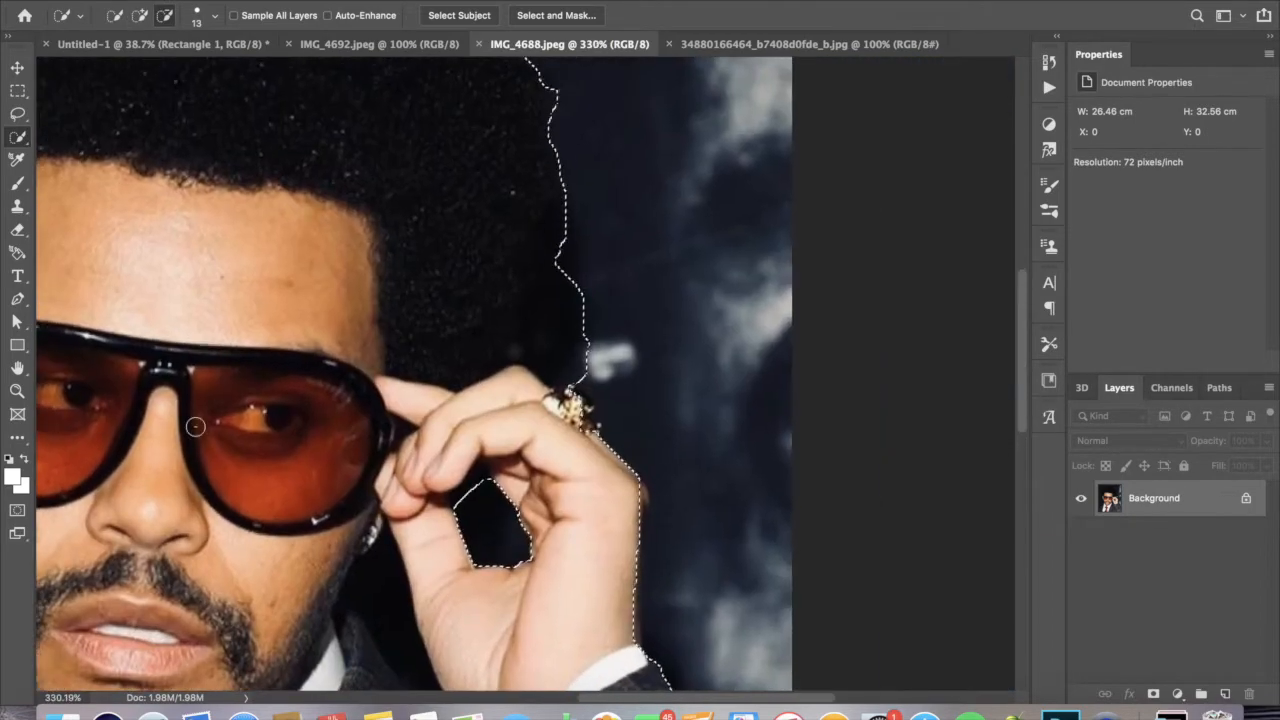
{"action": "left_click", "coordinate": [560, 351], "text": "alt"}
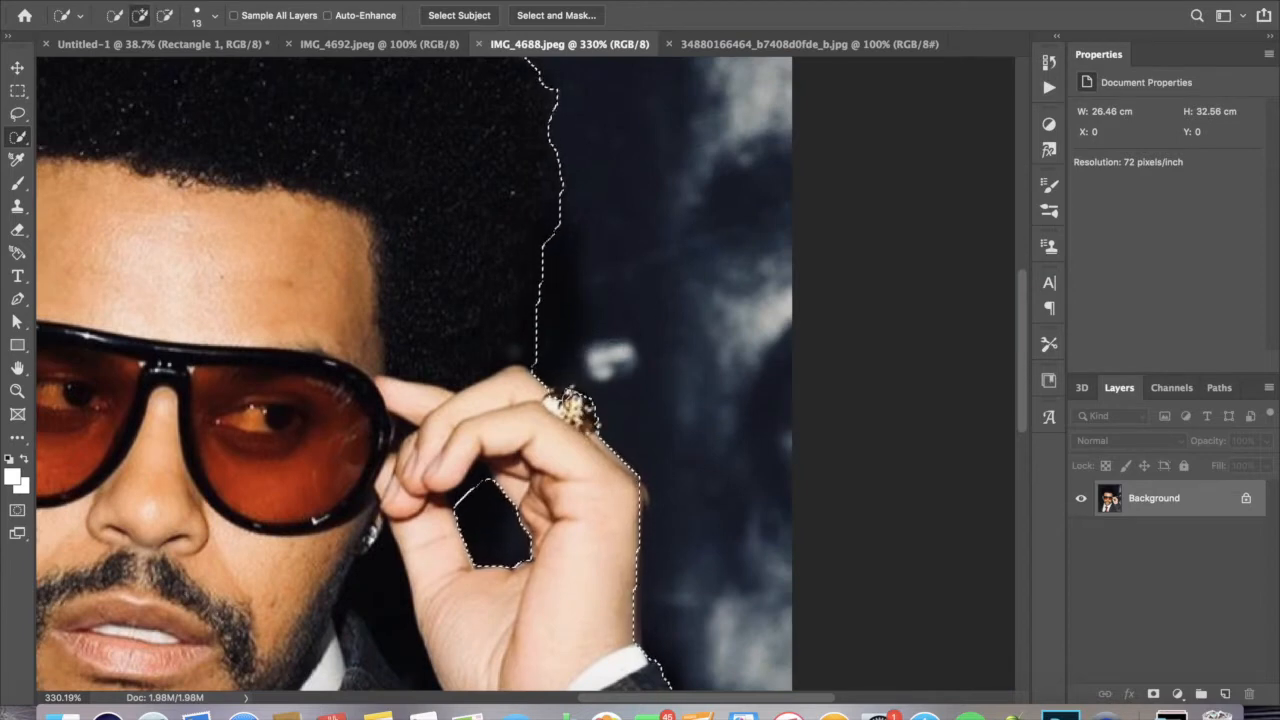
{"action": "scroll", "coordinate": [547, 471], "scroll_direction": "down", "scroll_amount": 5}
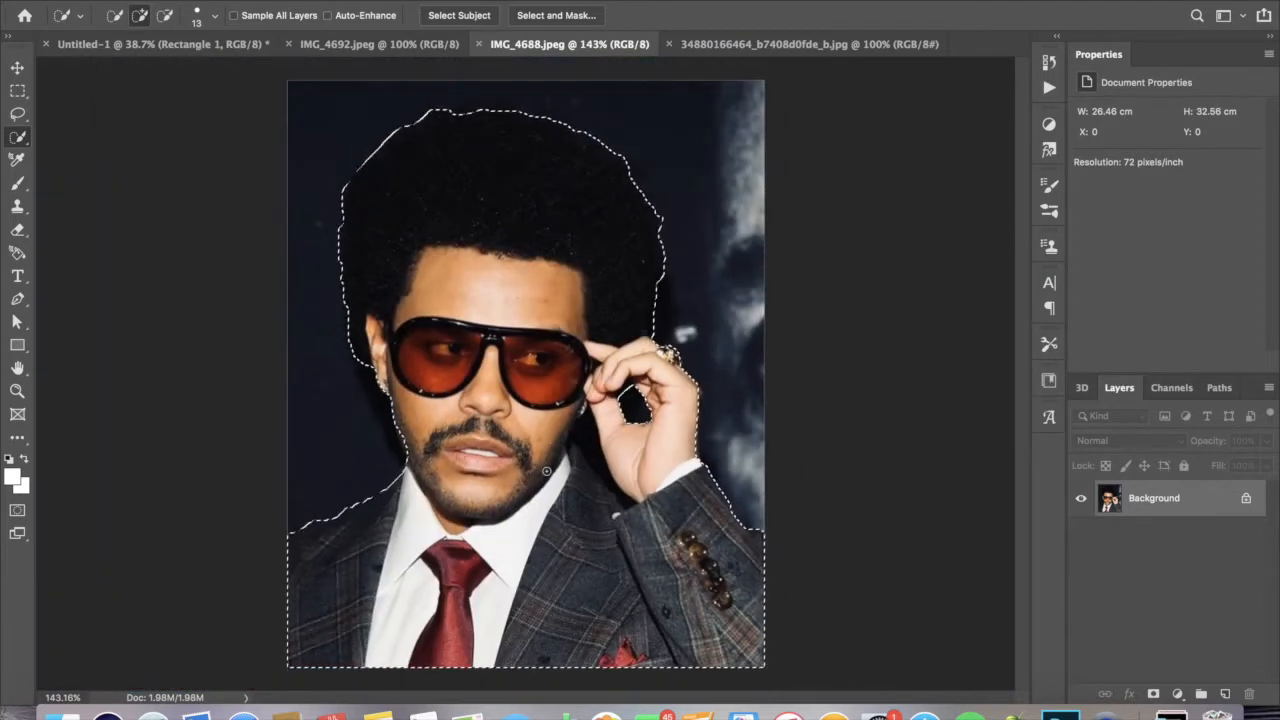
- Refine the selection edge in Select and Mask with smooth 26, radius 3 px and feather 6.4 px
{"action": "key", "text": "super+alt+r"}
{"action": "left_click_drag", "start_coordinate": [1086, 233], "coordinate": [1088, 233]}
{"action": "scroll", "coordinate": [1086, 380], "scroll_direction": "up", "scroll_amount": 5}
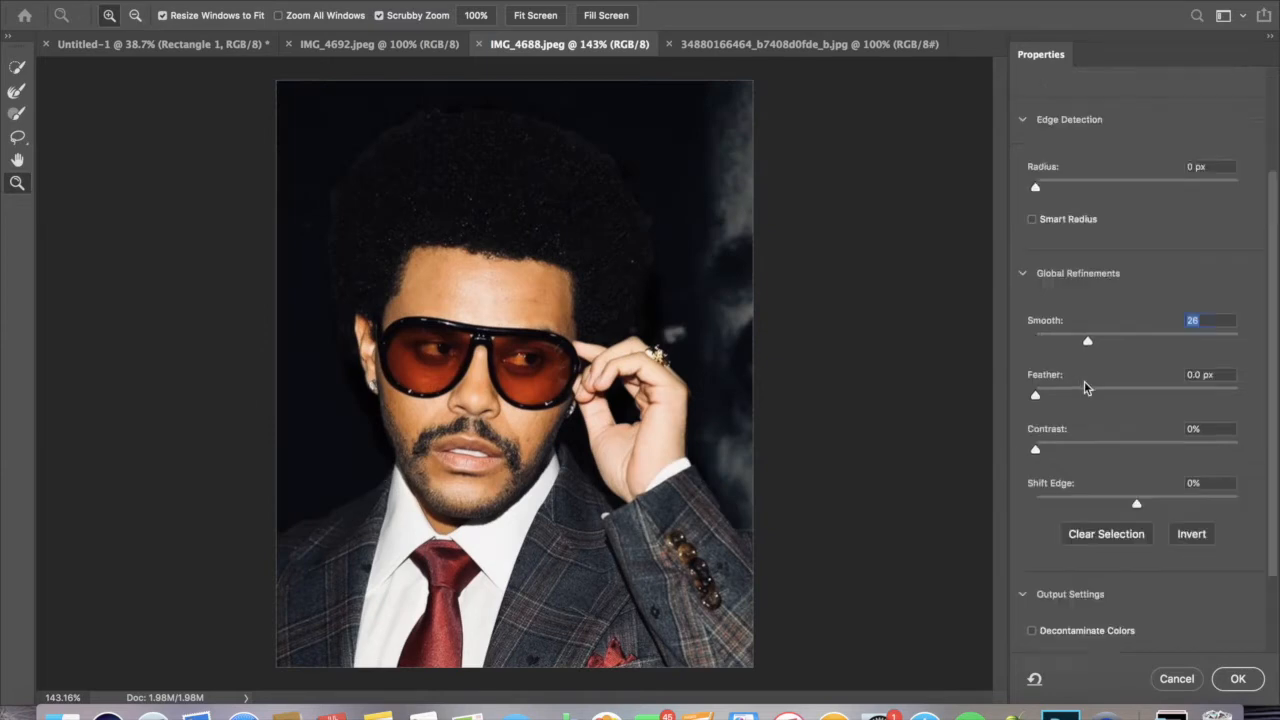
{"action": "left_click", "coordinate": [1070, 208]}
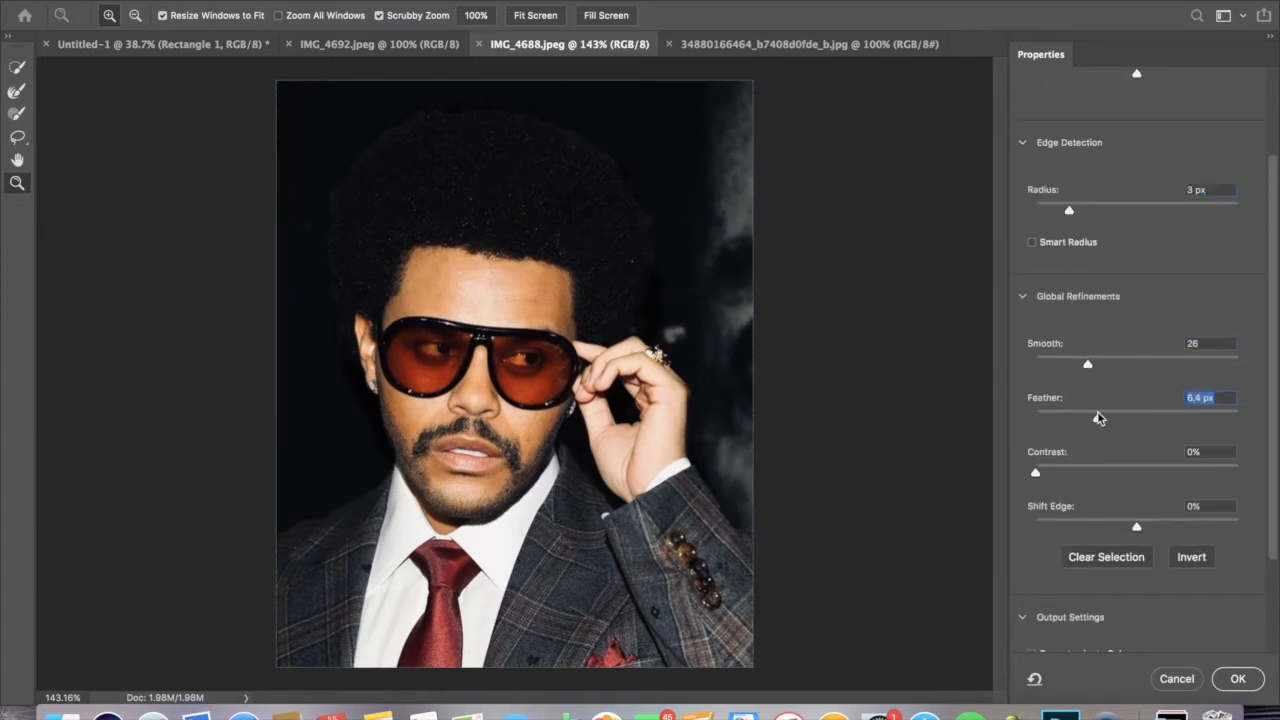
{"action": "left_click", "coordinate": [1243, 675]}
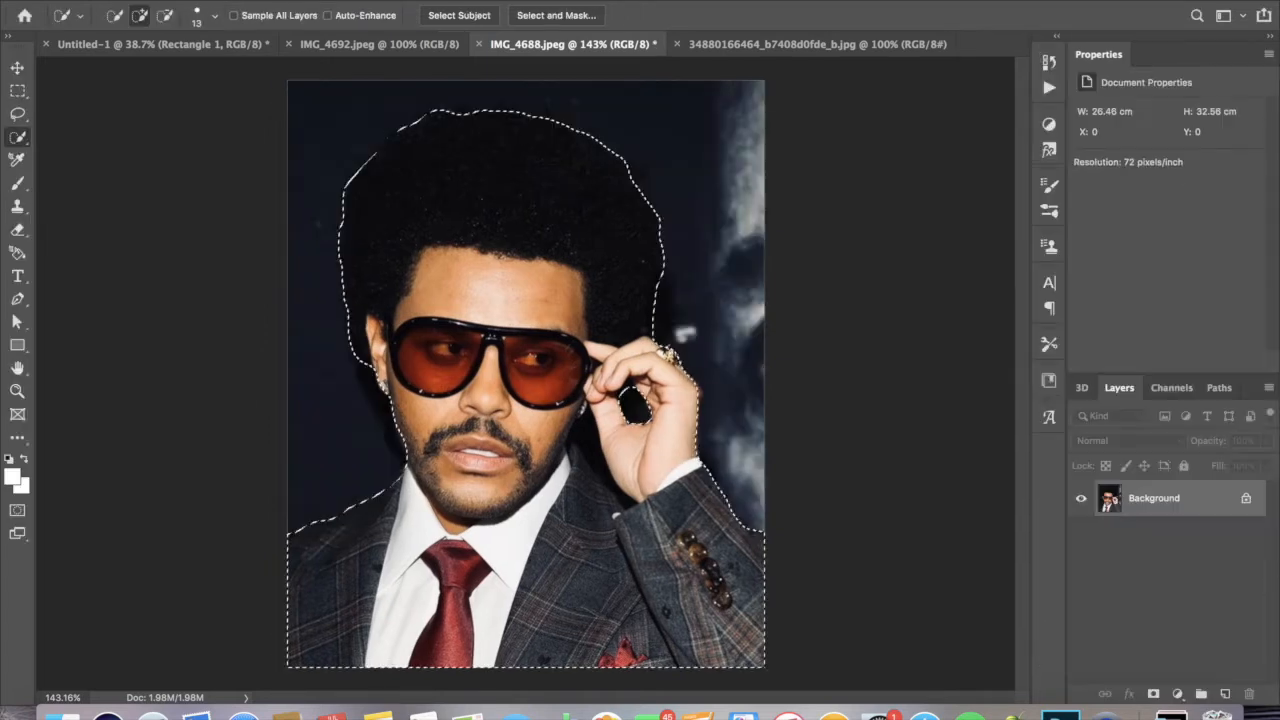
- Move the selected man into the Untitled-1 poster, scale the cutout to about 240% and place it over the rectangle frame
{"action": "left_click", "coordinate": [17, 66]}
{"action": "left_click_drag", "start_coordinate": [420, 174], "coordinate": [721, 259]}
{"action": "key", "text": "super+t"}
{"action": "left_click_drag", "start_coordinate": [597, 398], "coordinate": [510, 398]}
{"action": "left_click_drag", "start_coordinate": [634, 260], "coordinate": [690, 194]}
{"action": "left_click_drag", "start_coordinate": [594, 325], "coordinate": [574, 330]}
{"action": "left_click_drag", "start_coordinate": [668, 197], "coordinate": [690, 173]}
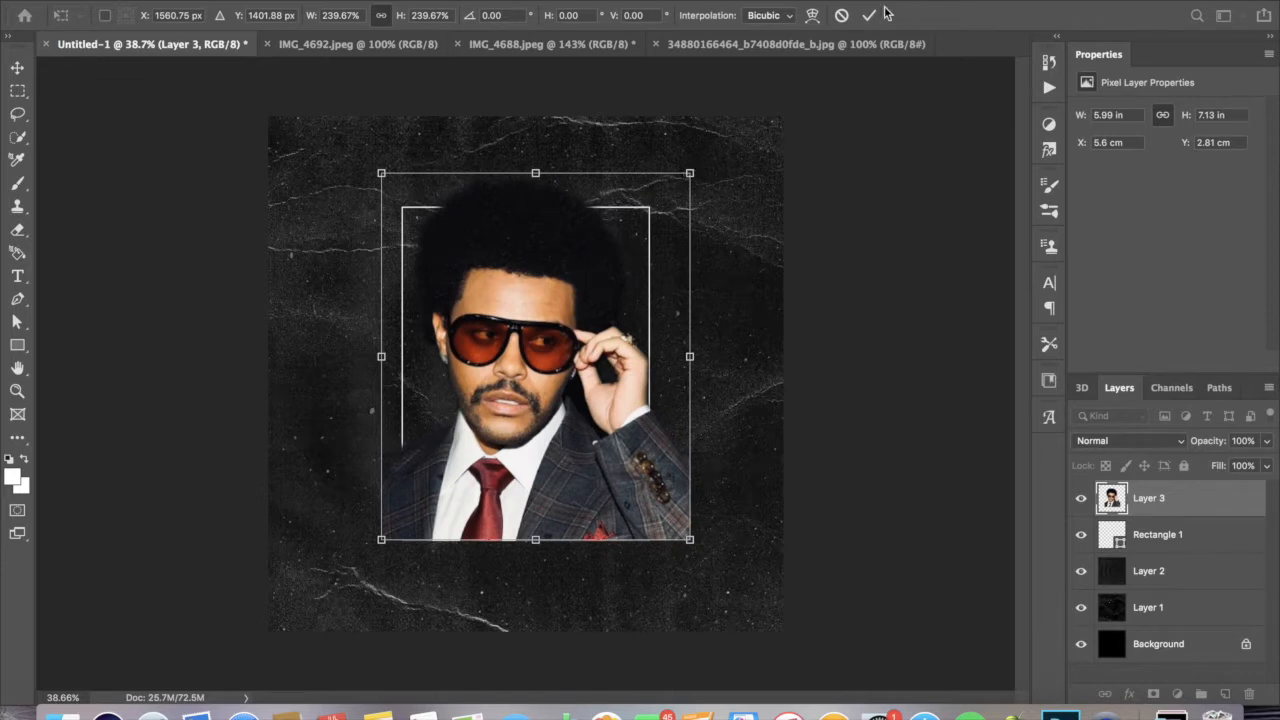
{"action": "key", "text": "Return"}
- Delete the parts of the portrait that overhang both sides of the rectangle frame, keeping the portrait layer above the frame
{"action": "left_click_drag", "start_coordinate": [1190, 550], "coordinate": [1229, 490]}
{"action": "left_click", "coordinate": [18, 92]}
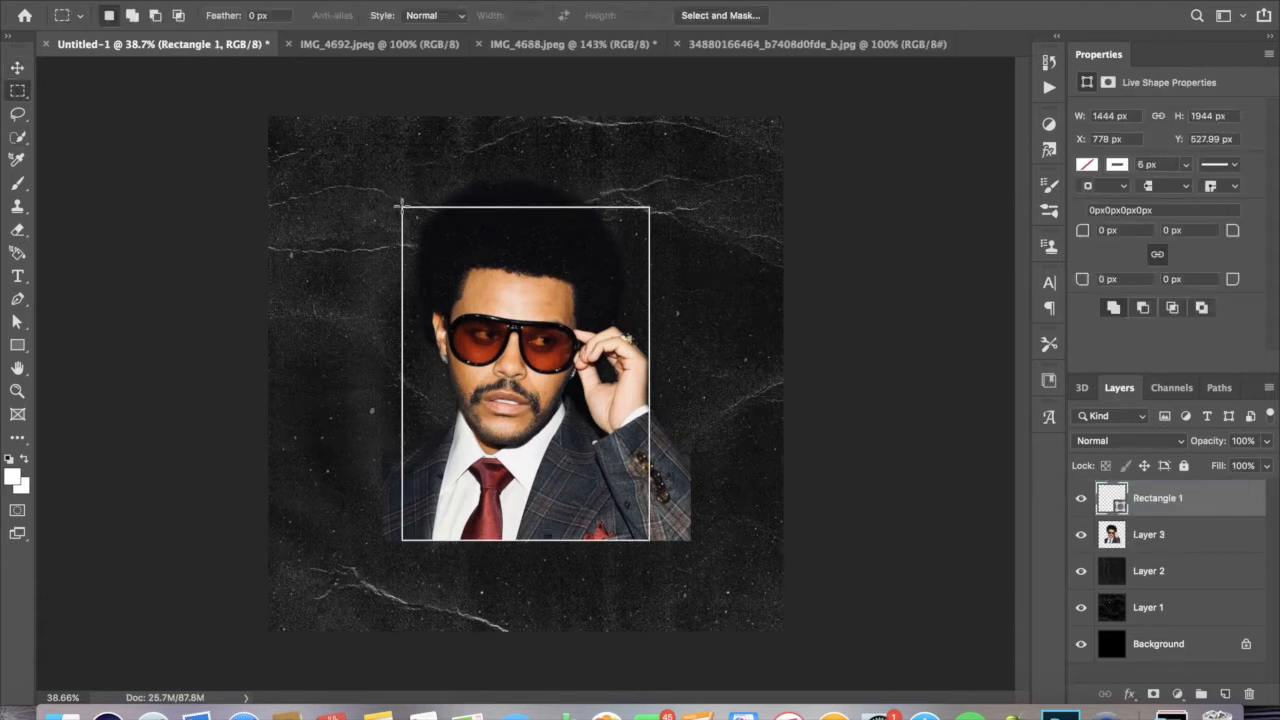
{"action": "left_click_drag", "start_coordinate": [634, 444], "coordinate": [650, 545]}
{"action": "key", "text": "super+bracketleft"}
{"action": "left_click_drag", "start_coordinate": [400, 598], "coordinate": [400, 598]}
{"action": "key", "text": "BackSpace"}
{"action": "key", "text": "Return"}
{"action": "left_click", "coordinate": [1113, 500]}
{"action": "left_click_drag", "start_coordinate": [663, 386], "coordinate": [651, 357]}
{"action": "key", "text": "BackSpace"}
{"action": "key", "text": "ctrl+d"}
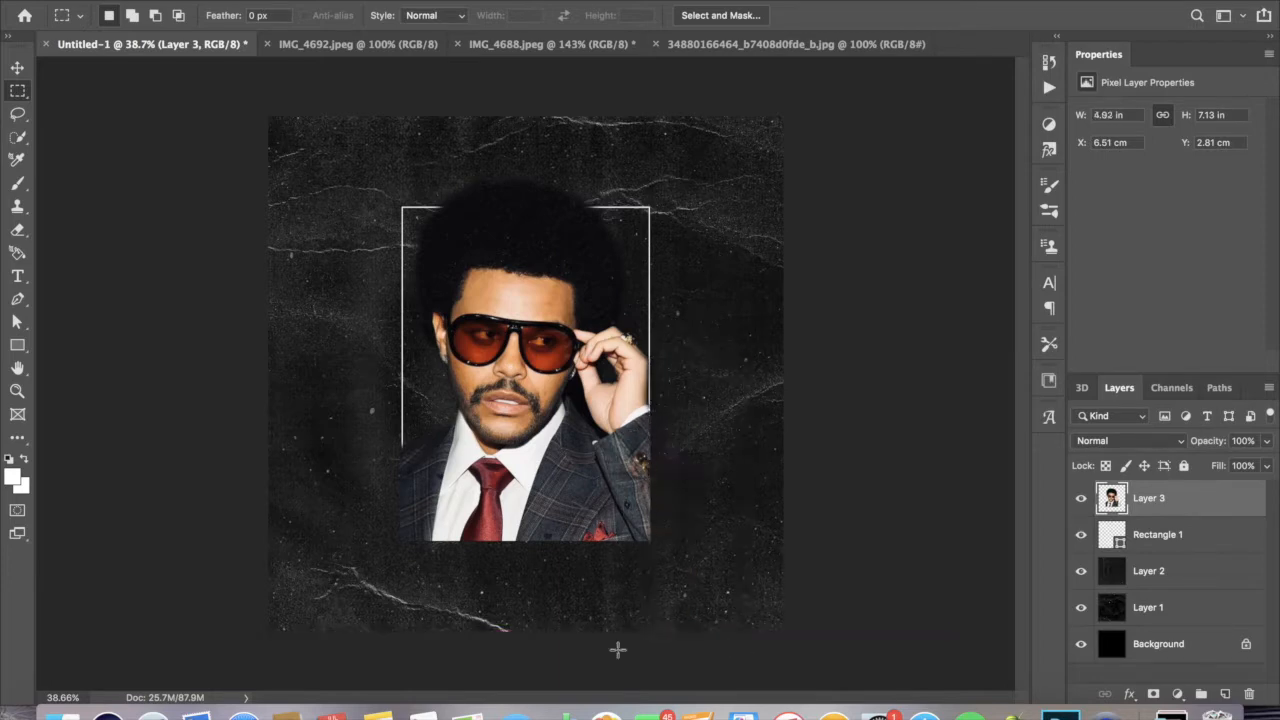
- Trim the remaining slivers of the portrait covering the frame's left and bottom lines
{"action": "mouse_move", "coordinate": [1222, 537]}
{"action": "left_mouse_down"}
{"action": "mouse_move", "coordinate": [1205, 486]}
{"action": "mouse_move", "coordinate": [1210, 545]}
{"action": "left_mouse_up"}
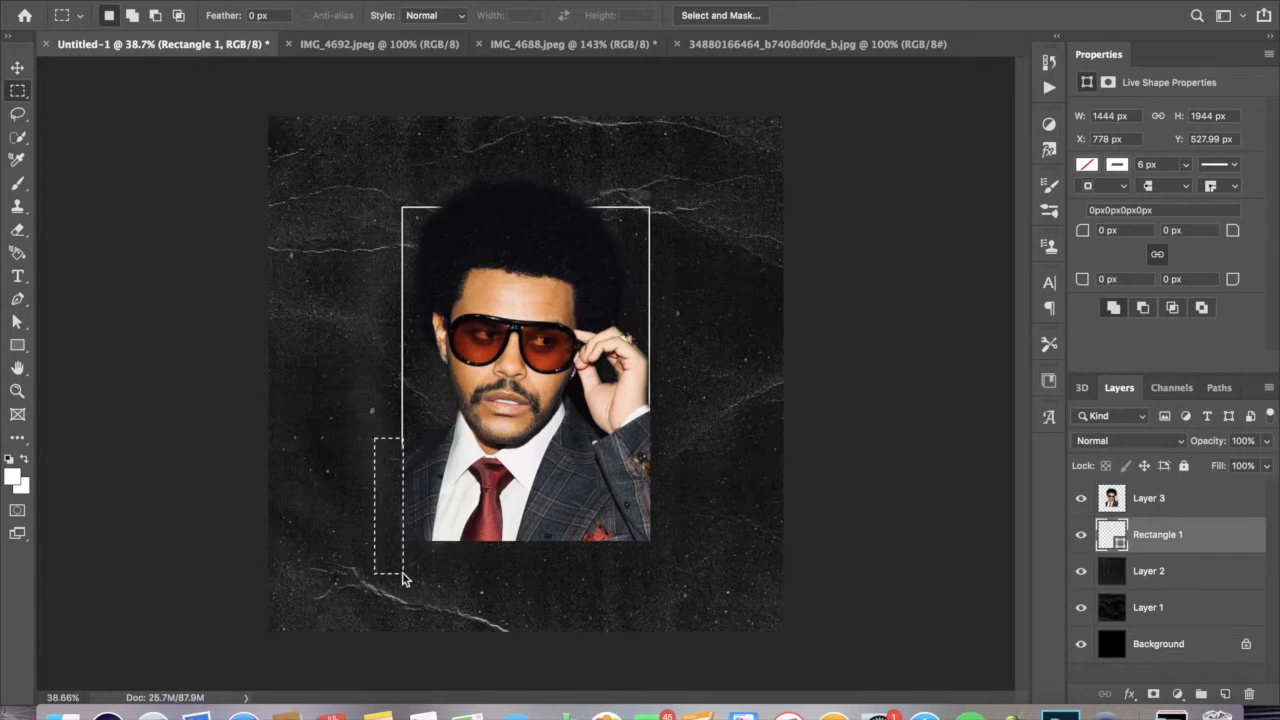
{"action": "left_click", "coordinate": [1207, 510]}
{"action": "key", "text": "BackSpace"}
{"action": "key", "text": "super+d"}
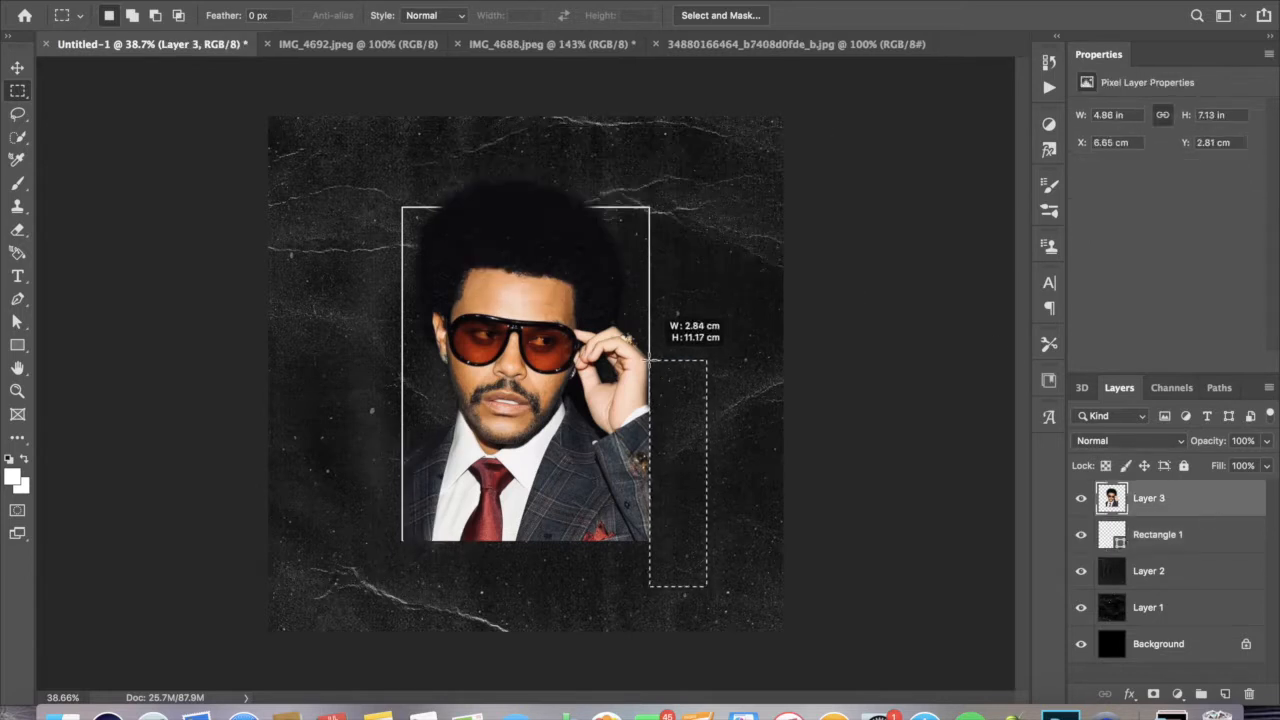
{"action": "left_click_drag", "start_coordinate": [342, 561], "coordinate": [715, 530]}
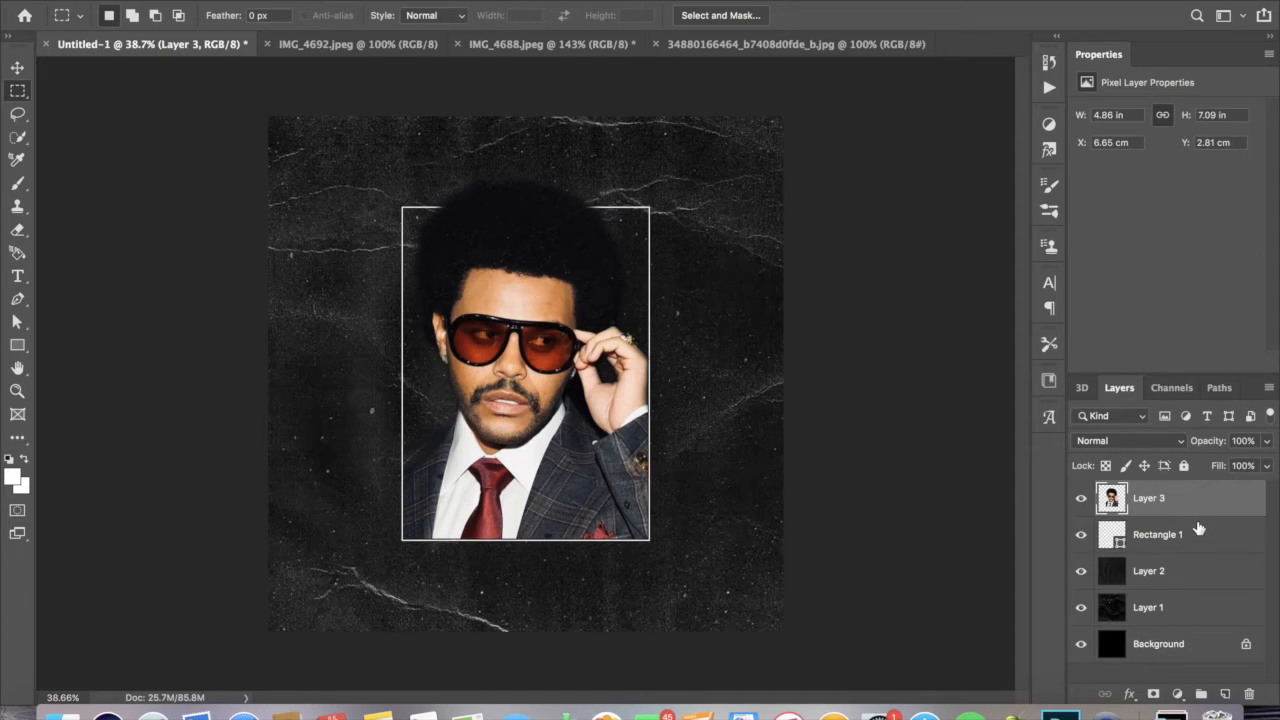
- Duplicate the portrait on Layer 3 and convert the original Layer 3 below the copy to black and white
{"action": "key", "text": "super+j"}
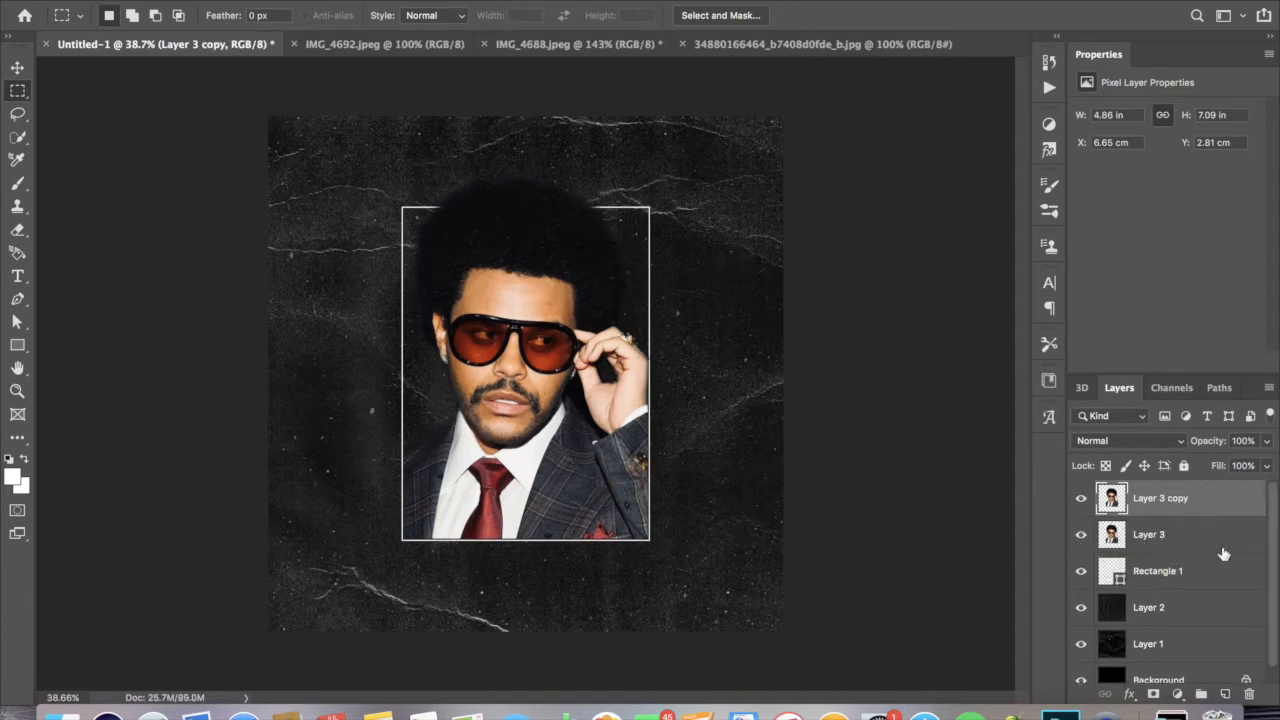
{"action": "left_click", "coordinate": [1150, 534]}
{"action": "left_click", "coordinate": [245, 2]}
{"action": "mouse_move", "coordinate": [300, 18]}
{"action": "left_click", "coordinate": [480, 147]}
{"action": "key", "text": "Escape"}
- Erase the hair and upper forehead of the Layer 3 copy with a soft round 1400 px eraser
{"action": "left_click", "coordinate": [1205, 497]}
{"action": "left_click", "coordinate": [11, 230]}
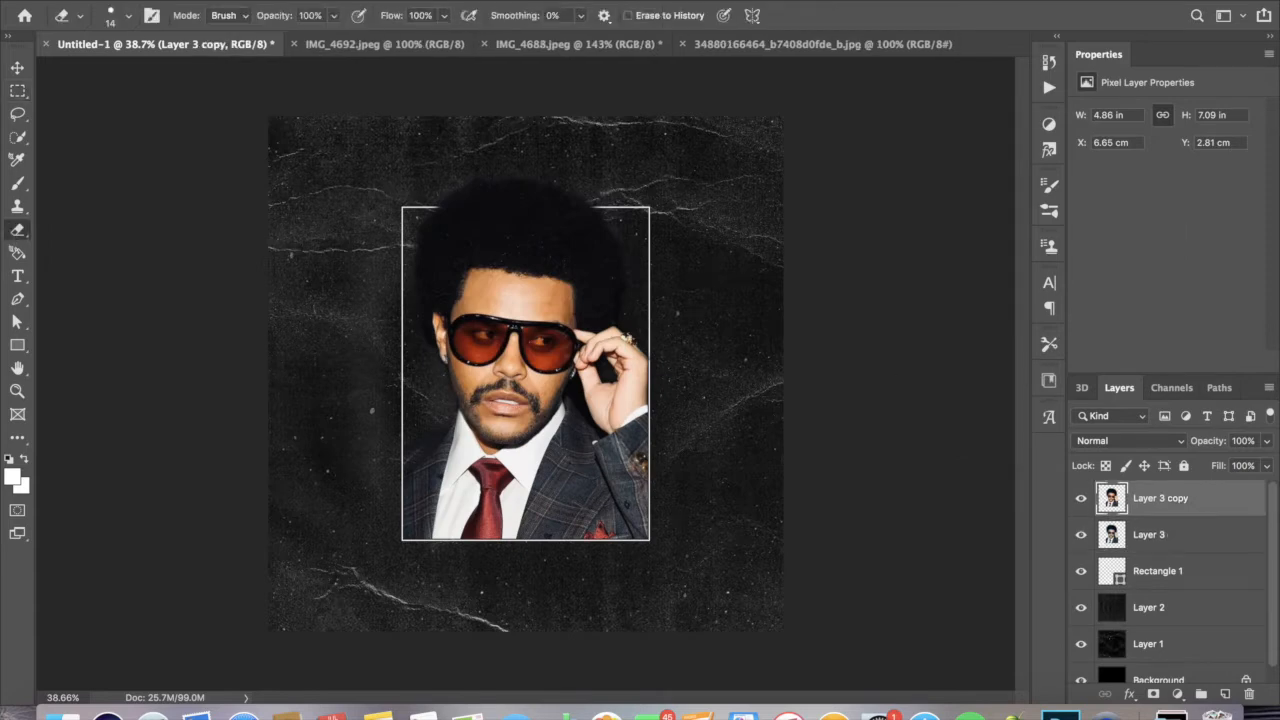
{"action": "left_click", "coordinate": [108, 10]}
{"action": "left_click", "coordinate": [66, 148]}
{"action": "left_click_drag", "start_coordinate": [506, 260], "coordinate": [512, 200]}
- Set the eraser size to 900 px
{"action": "left_click", "coordinate": [112, 14]}
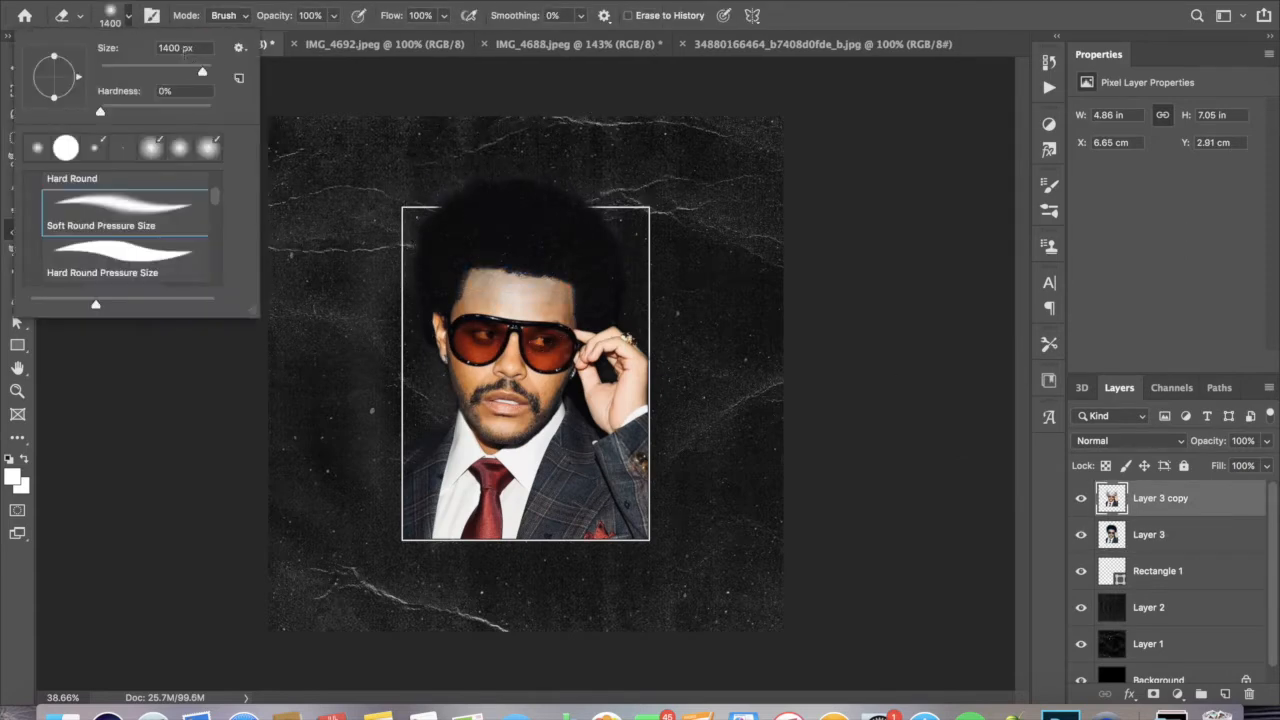
{"action": "type", "text": "900"}
{"action": "key", "text": "Return"}
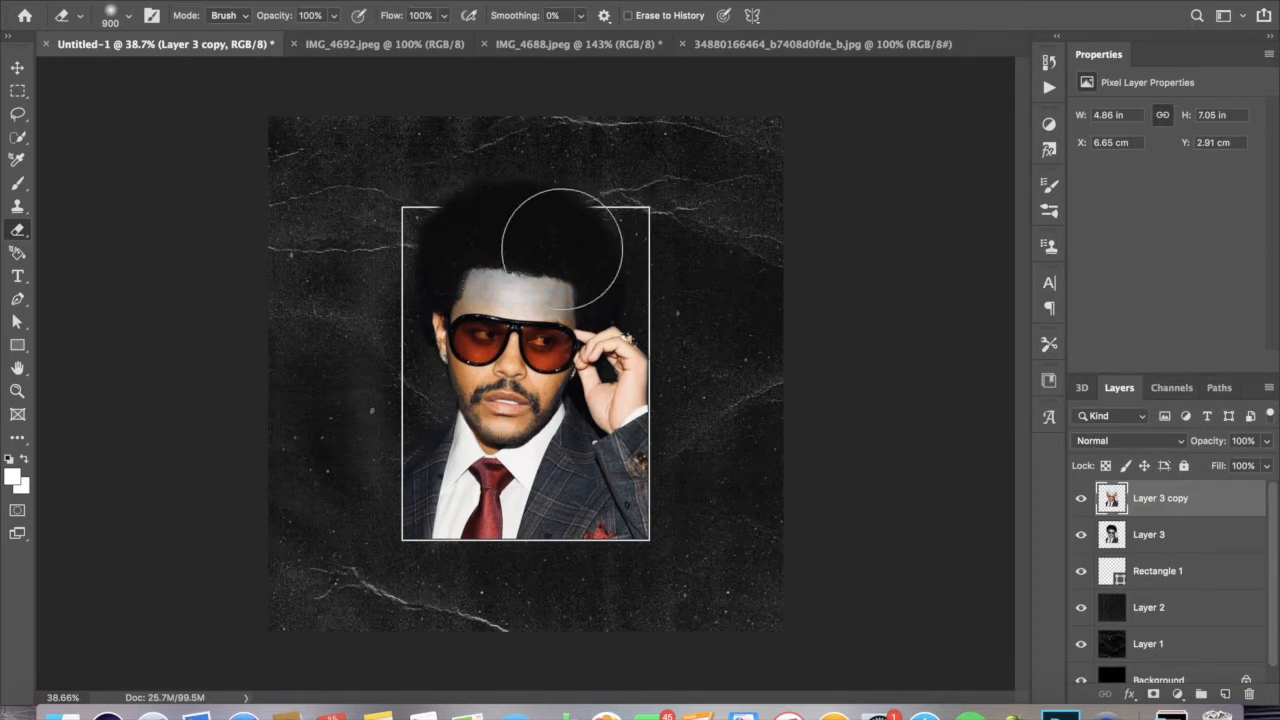
- Erase the colour from the forehead and raised hand on the Layer 3 copy with a soft 140 px eraser
{"action": "left_click", "coordinate": [128, 16]}
{"action": "left_click", "coordinate": [167, 72]}
{"action": "scroll", "coordinate": [443, 323], "scroll_direction": "up", "scroll_amount": 10}
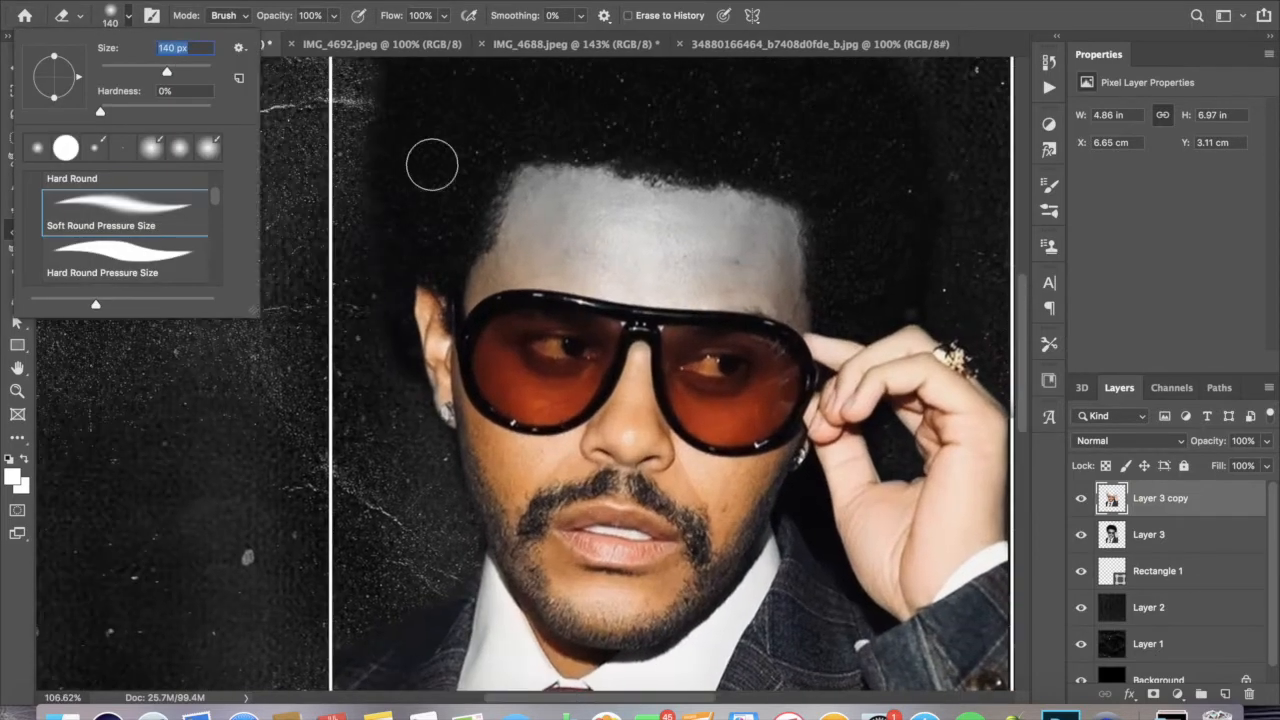
{"action": "left_click", "coordinate": [449, 295]}
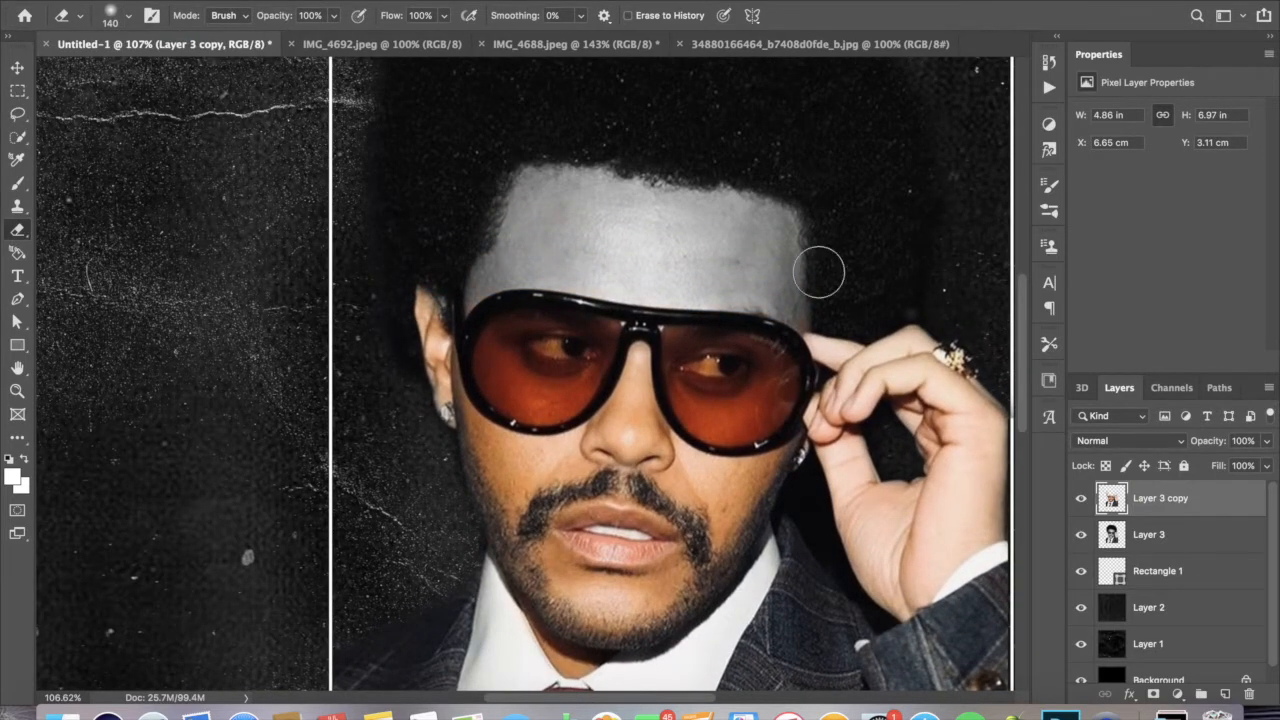
{"action": "scroll", "coordinate": [819, 272], "scroll_direction": "right", "scroll_amount": 5}
{"action": "scroll", "coordinate": [819, 272], "scroll_direction": "down", "scroll_amount": 3}
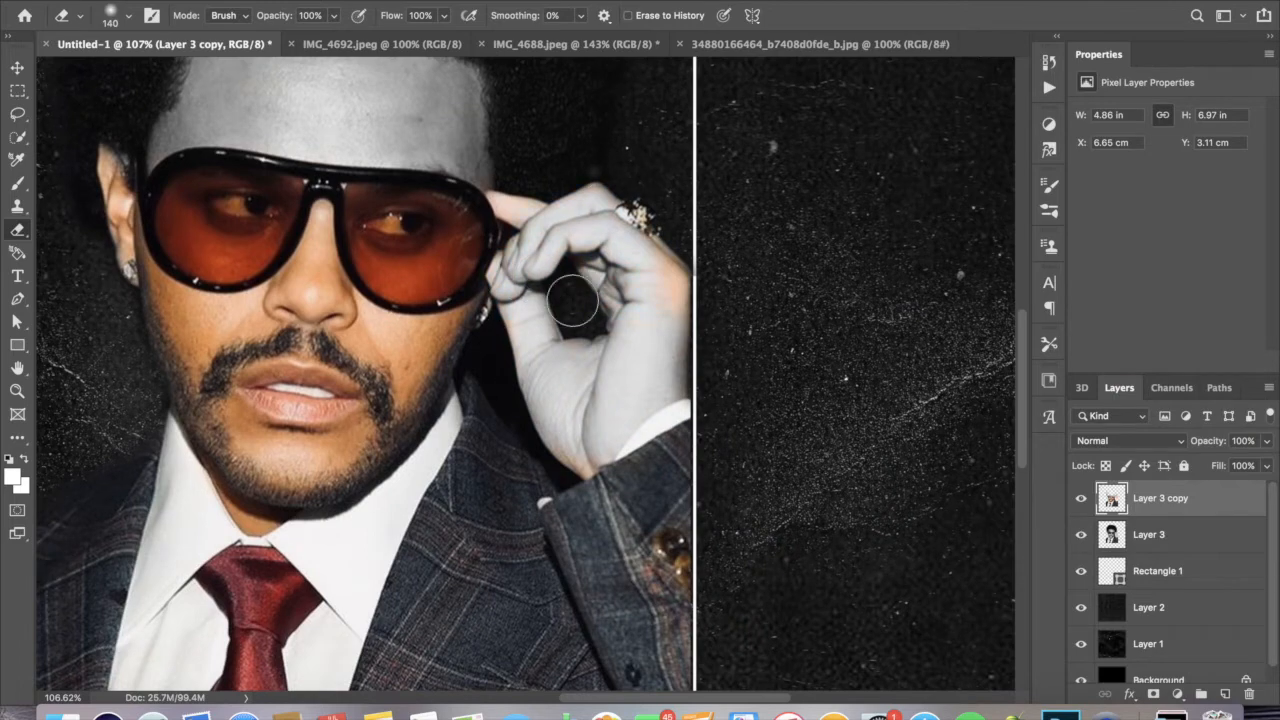
- Erase the colour from the suit and the face, keeping the sunglass lenses, red tie and pocket square in colour
{"action": "scroll", "coordinate": [489, 480], "scroll_direction": "down", "scroll_amount": 5}
{"action": "left_click_drag", "start_coordinate": [370, 207], "coordinate": [250, 212]}
{"action": "scroll", "coordinate": [296, 400], "scroll_direction": "up", "scroll_amount": 3}
{"action": "scroll", "coordinate": [296, 400], "scroll_direction": "left", "scroll_amount": 1}
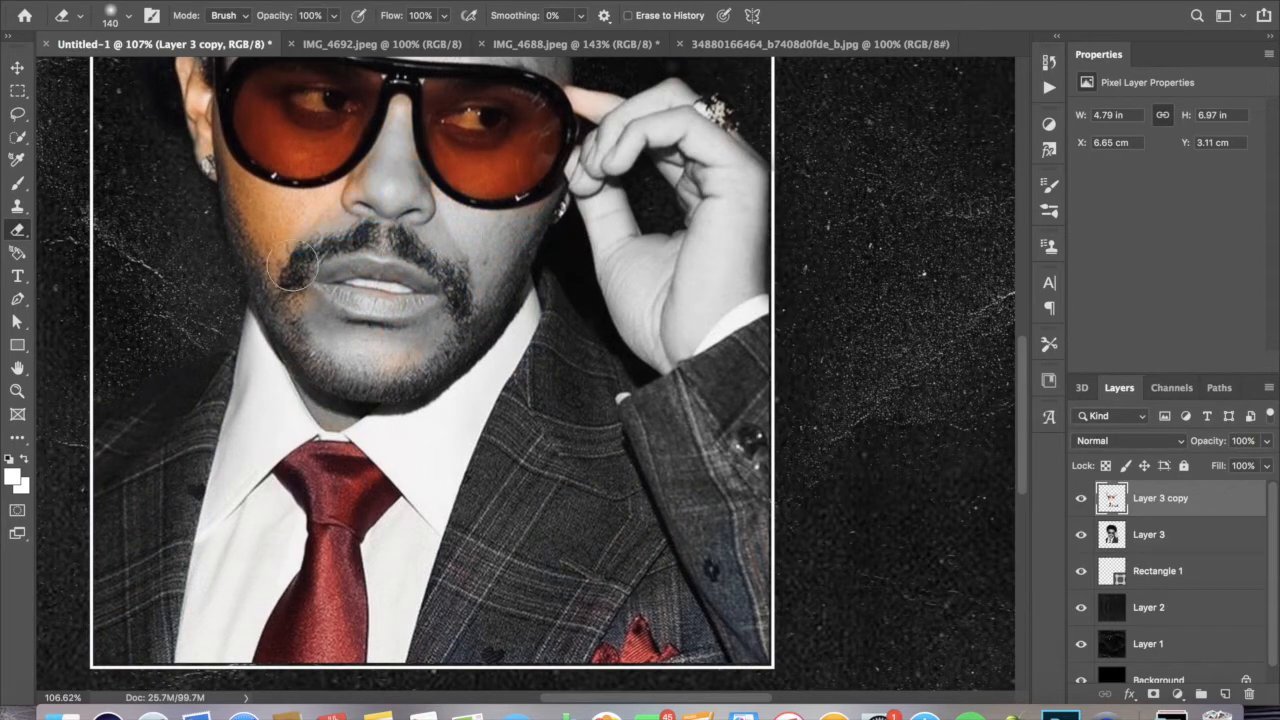
{"action": "scroll", "coordinate": [320, 360], "scroll_direction": "up", "scroll_amount": 5}
{"action": "scroll", "coordinate": [320, 360], "scroll_direction": "left", "scroll_amount": 3}
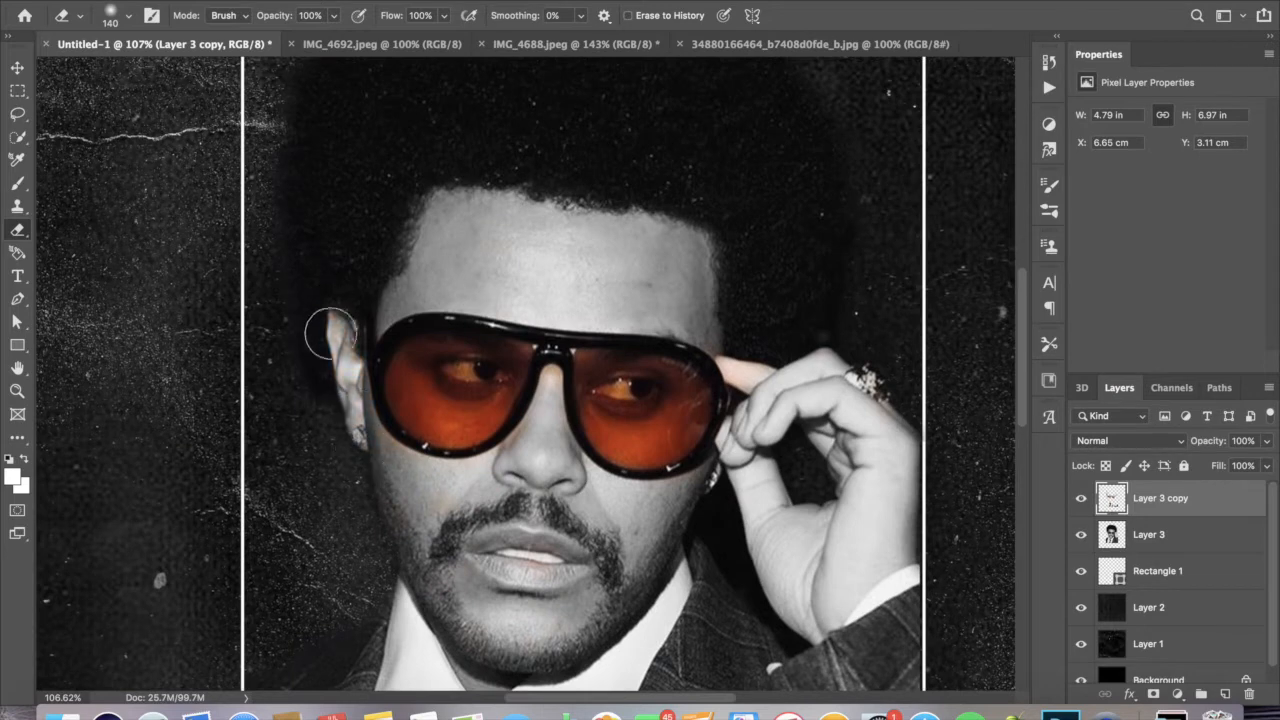
- Set the eraser to 43 px and erase the leftover colour on the ear and around the sunglasses
{"action": "left_click", "coordinate": [129, 16]}
{"action": "left_click", "coordinate": [123, 75]}
{"action": "left_click", "coordinate": [519, 414]}
{"action": "scroll", "coordinate": [677, 514], "scroll_direction": "down", "scroll_amount": 2}
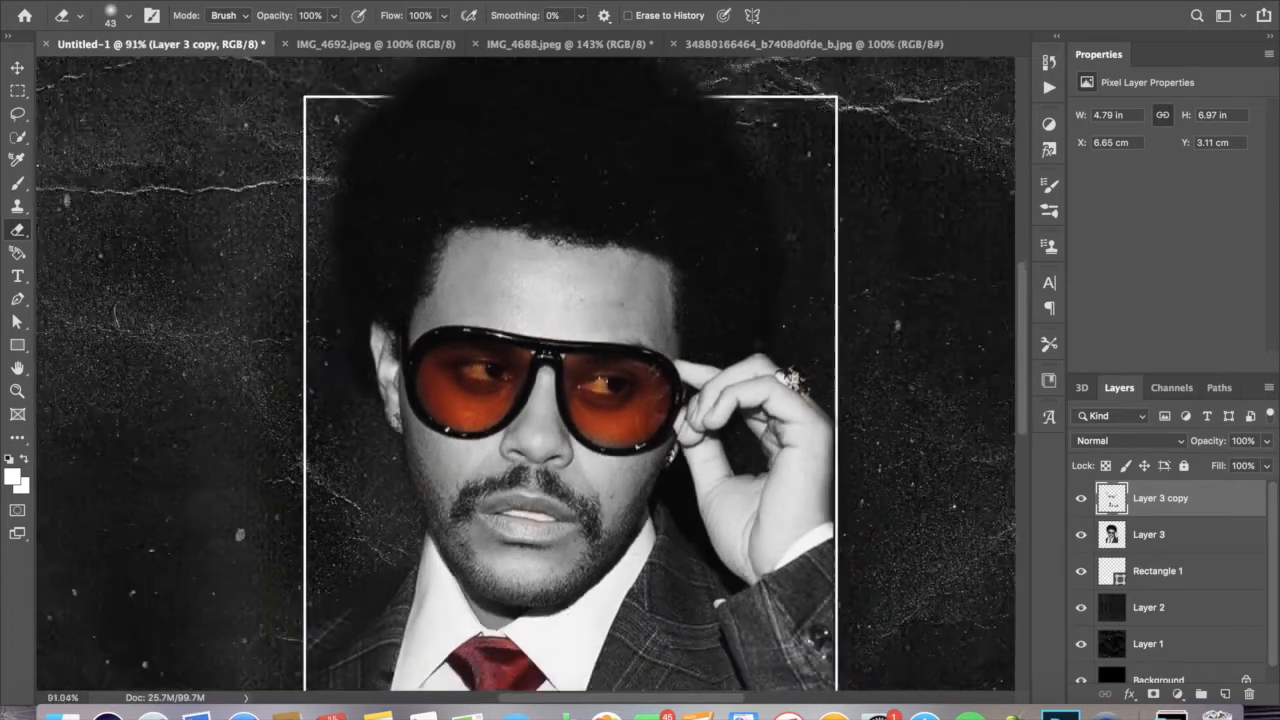
{"action": "scroll", "coordinate": [455, 279], "scroll_direction": "down", "scroll_amount": 2}
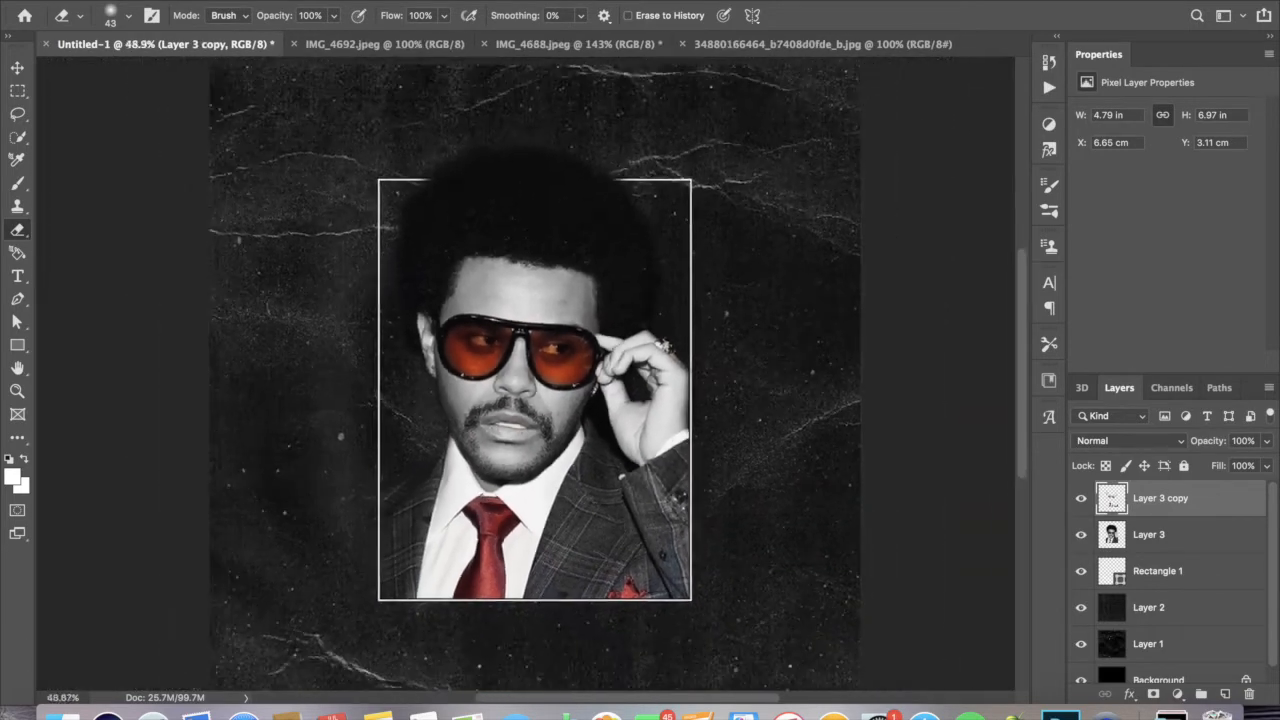
{"action": "left_click", "coordinate": [17, 68]}
{"action": "left_click", "coordinate": [800, 44]}
{"action": "left_click_drag", "start_coordinate": [588, 343], "coordinate": [572, 183]}
{"action": "key", "text": "super+t"}
{"action": "left_click_drag", "start_coordinate": [452, 248], "coordinate": [90, 655]}
{"action": "scroll", "coordinate": [354, 340], "scroll_direction": "up", "scroll_amount": 3}
{"action": "scroll", "coordinate": [354, 340], "scroll_direction": "down", "scroll_amount": 5}
{"action": "left_click_drag", "start_coordinate": [354, 341], "coordinate": [599, 305]}
{"action": "scroll", "coordinate": [600, 305], "scroll_direction": "up", "scroll_amount": 3}
{"action": "left_click", "coordinate": [868, 15]}
{"action": "left_click_drag", "start_coordinate": [1160, 555], "coordinate": [1177, 493]}
- Trim the city photo on Layer 4 to the frame's left and right edges, then delete the whole layer
{"action": "left_click", "coordinate": [17, 91]}
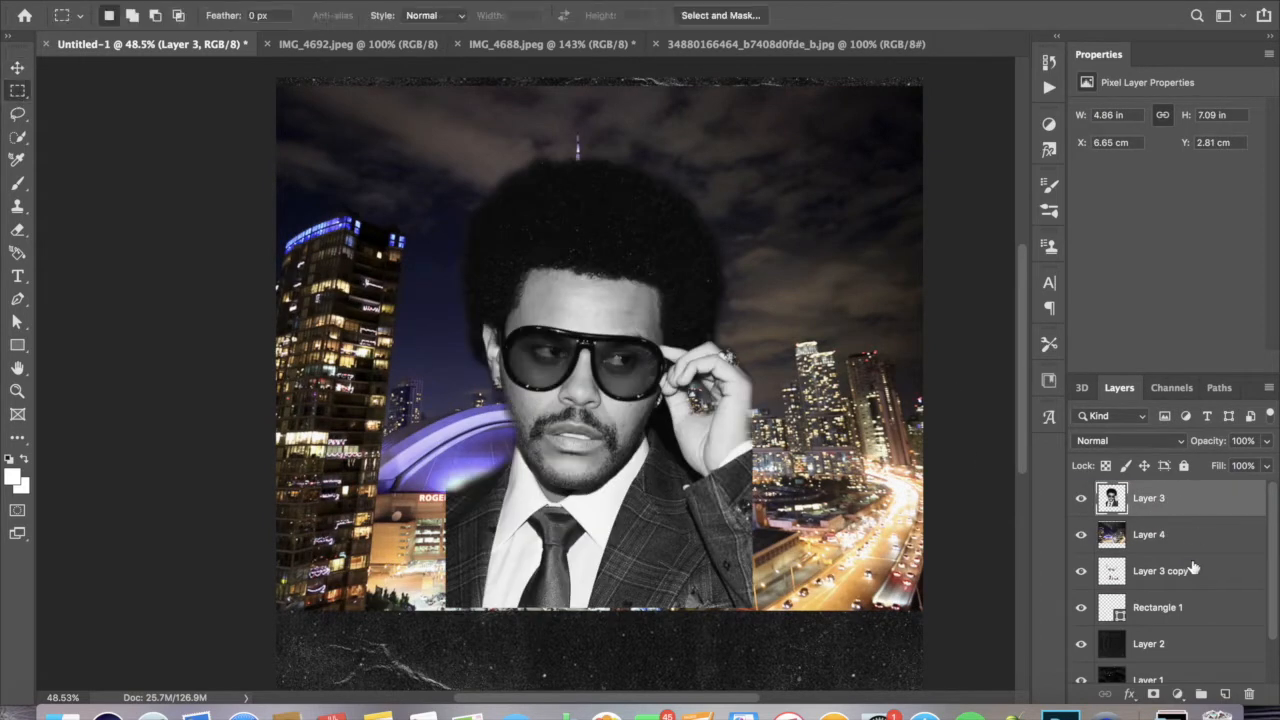
{"action": "left_click", "coordinate": [1195, 536]}
{"action": "left_click_drag", "start_coordinate": [449, 665], "coordinate": [176, 84]}
{"action": "mouse_move", "coordinate": [190, 82]}
{"action": "left_mouse_down"}
{"action": "mouse_move", "coordinate": [487, 219]}
{"action": "mouse_move", "coordinate": [446, 630]}
{"action": "left_mouse_up"}
{"action": "key", "text": "Delete"}
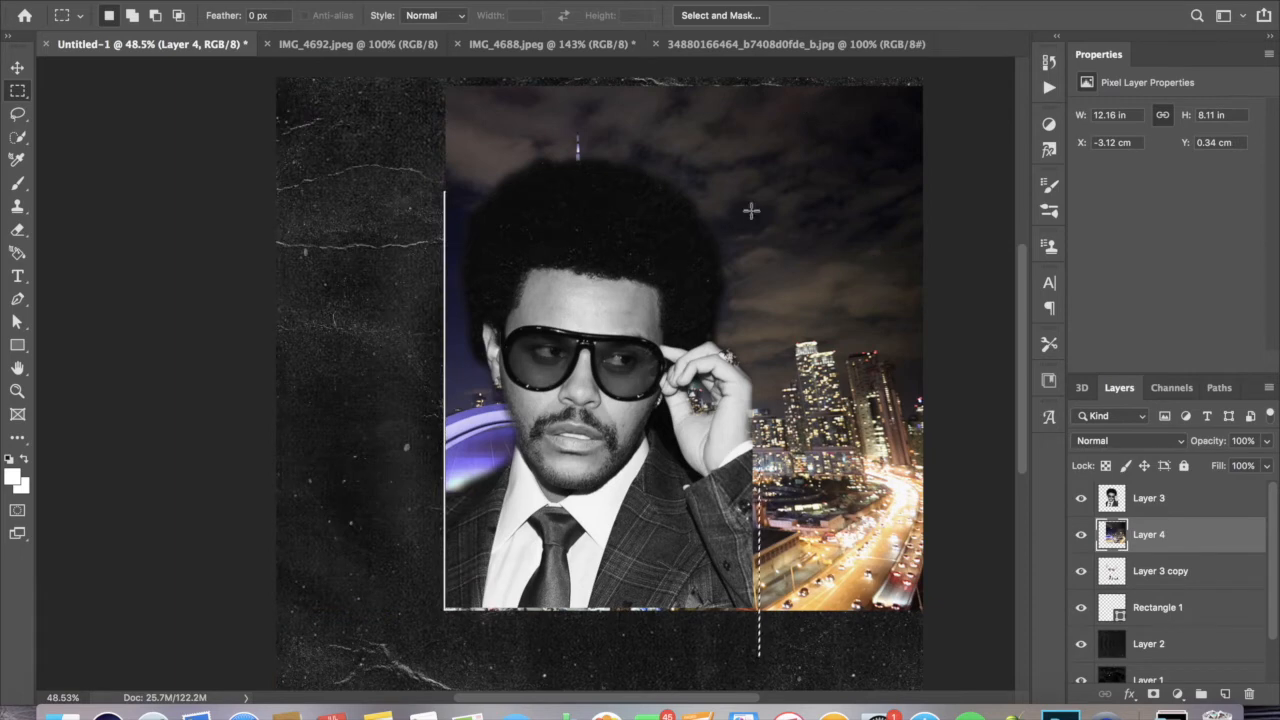
{"action": "left_click_drag", "start_coordinate": [922, 656], "coordinate": [751, 62]}
{"action": "key", "text": "Delete"}
{"action": "key", "text": "ctrl+d"}
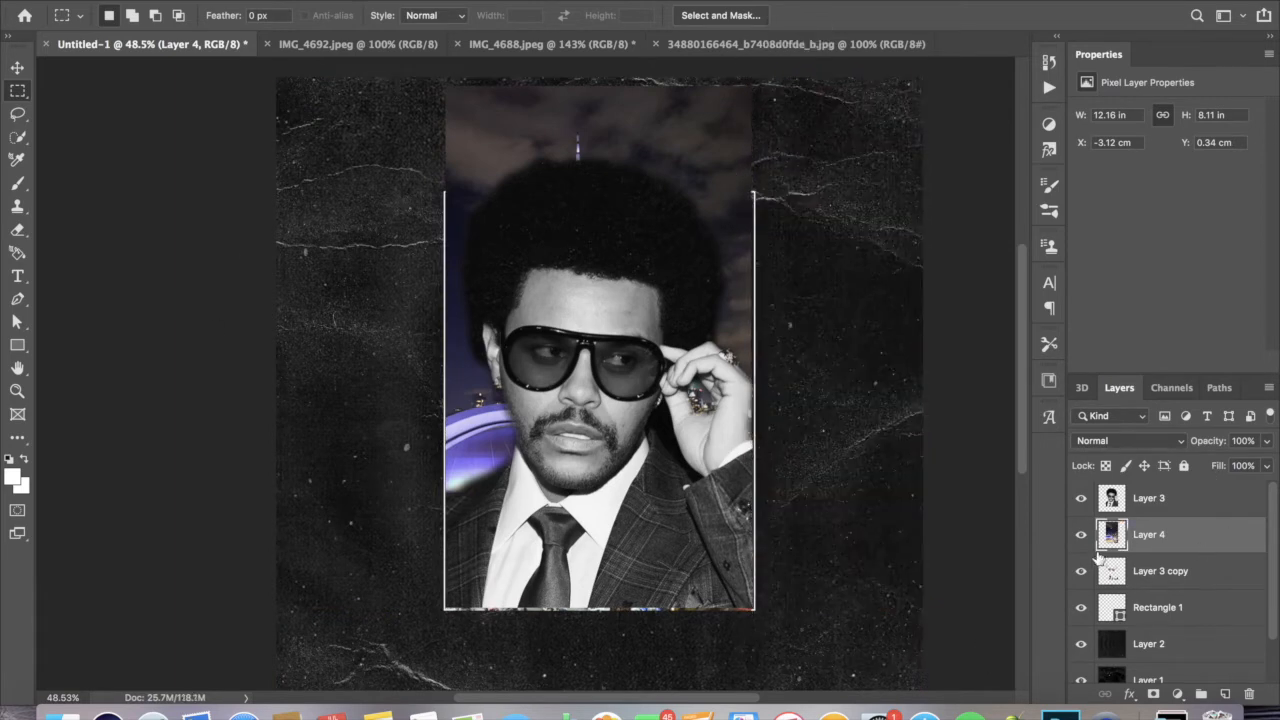
{"action": "key", "text": "Delete"}
- Open the night skyline image 8abb3e21cc46de0ea86d3343c6f2b55a.jpg from The Weeknd YT folder
{"action": "left_click", "coordinate": [188, 0]}
{"action": "left_click", "coordinate": [175, 13]}
{"action": "left_click", "coordinate": [488, 226]}
{"action": "key", "text": "Up"}
{"action": "key", "text": "Up"}
{"action": "key", "text": "Up"}
{"action": "key", "text": "Up"}
{"action": "key", "text": "Up"}
{"action": "key", "text": "Up"}
{"action": "key", "text": "Down"}
{"action": "key", "text": "Down"}
{"action": "key", "text": "Down"}
{"action": "key", "text": "Down"}
{"action": "key", "text": "Down"}
{"action": "key", "text": "Down"}
{"action": "key", "text": "Down"}
{"action": "key", "text": "Down"}
{"action": "key", "text": "Down"}
{"action": "key", "text": "Down"}
{"action": "key", "text": "Down"}
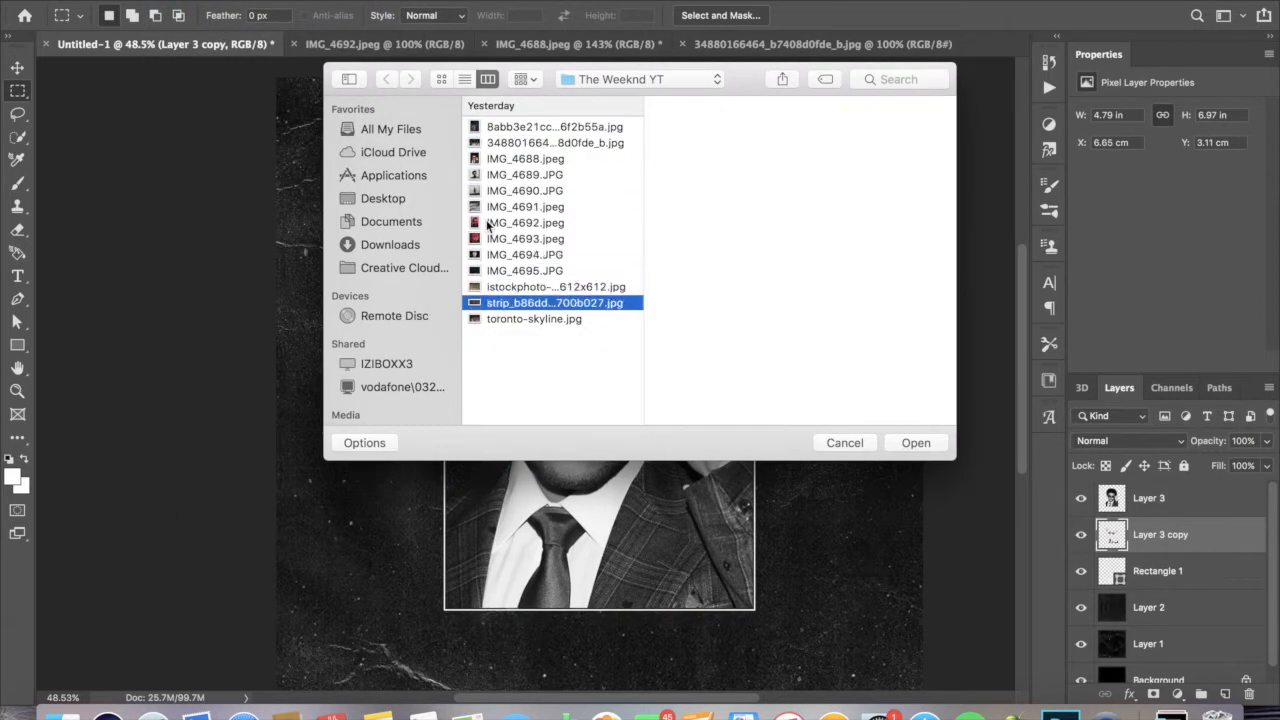
{"action": "key", "text": "Down"}
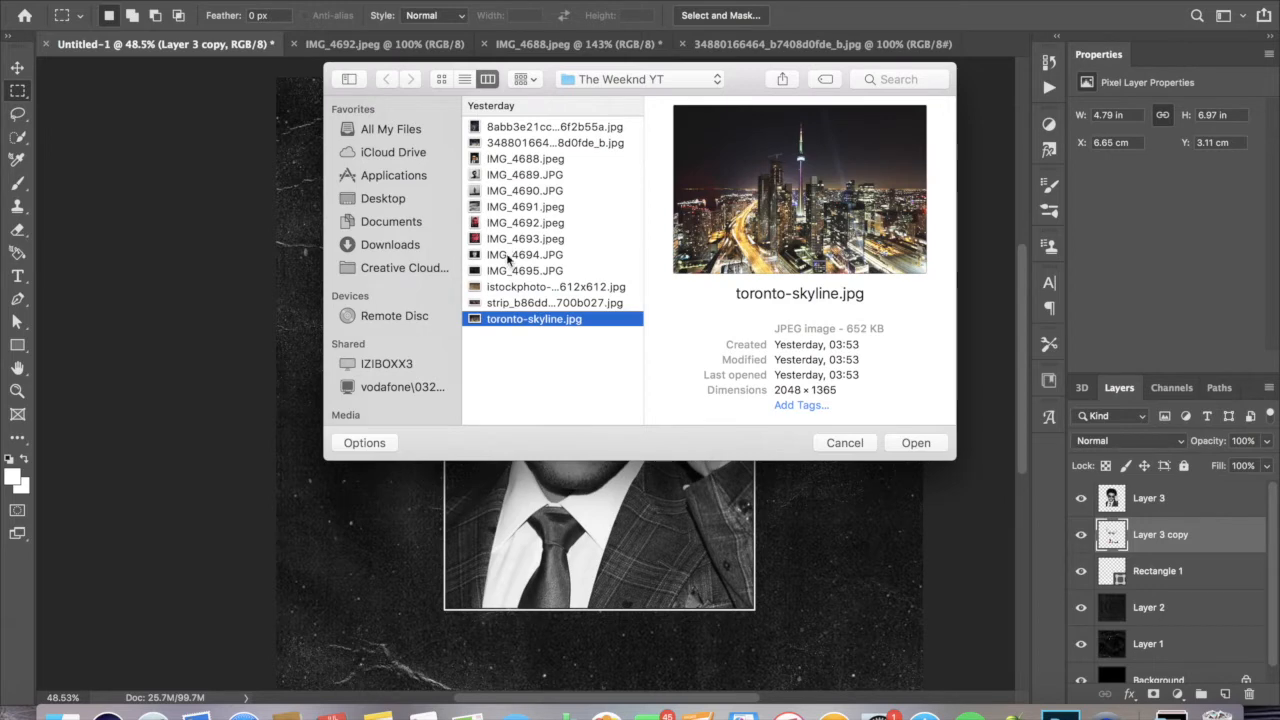
{"action": "left_click", "coordinate": [530, 130]}
{"action": "key", "text": "Return"}
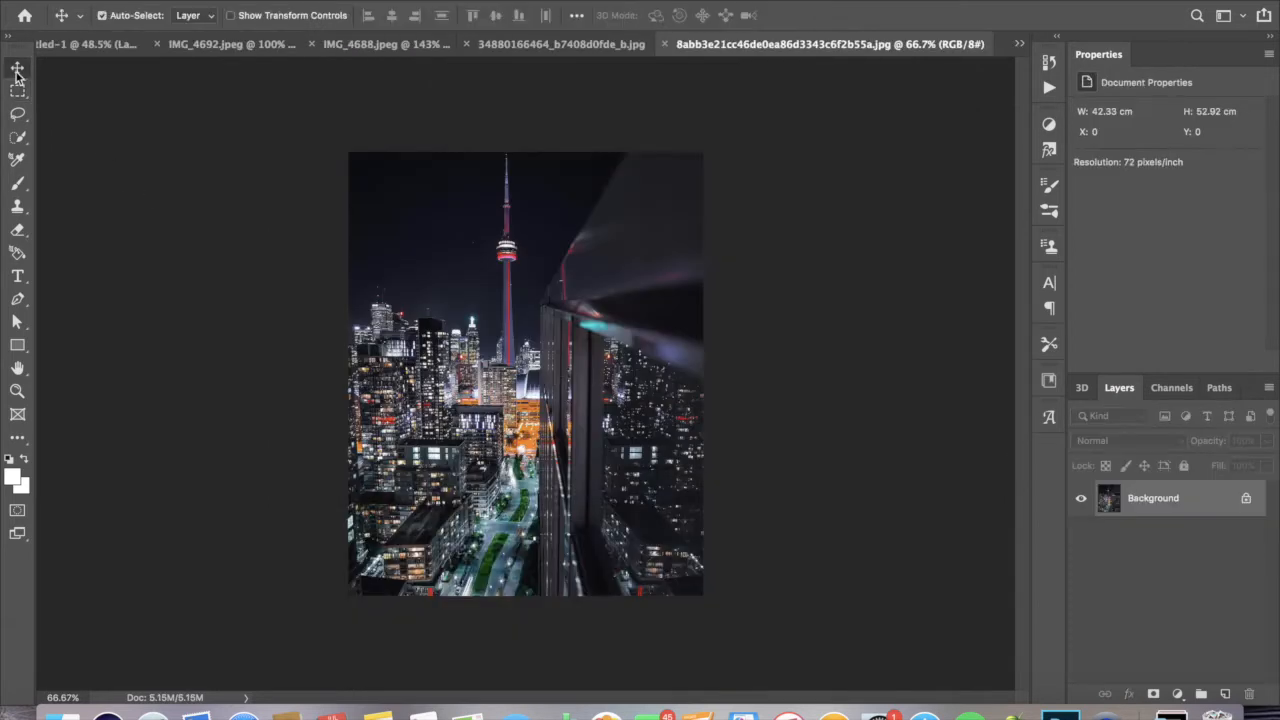
- Place the night skyline image behind the portrait and scale it to about 4.76 × 6.4 in, just inside the white frame
{"action": "left_click_drag", "start_coordinate": [97, 46], "coordinate": [487, 486]}
{"action": "key", "text": "super+t"}
{"action": "left_click_drag", "start_coordinate": [704, 265], "coordinate": [755, 176]}
{"action": "left_click_drag", "start_coordinate": [600, 177], "coordinate": [600, 170]}
{"action": "left_click", "coordinate": [869, 15]}
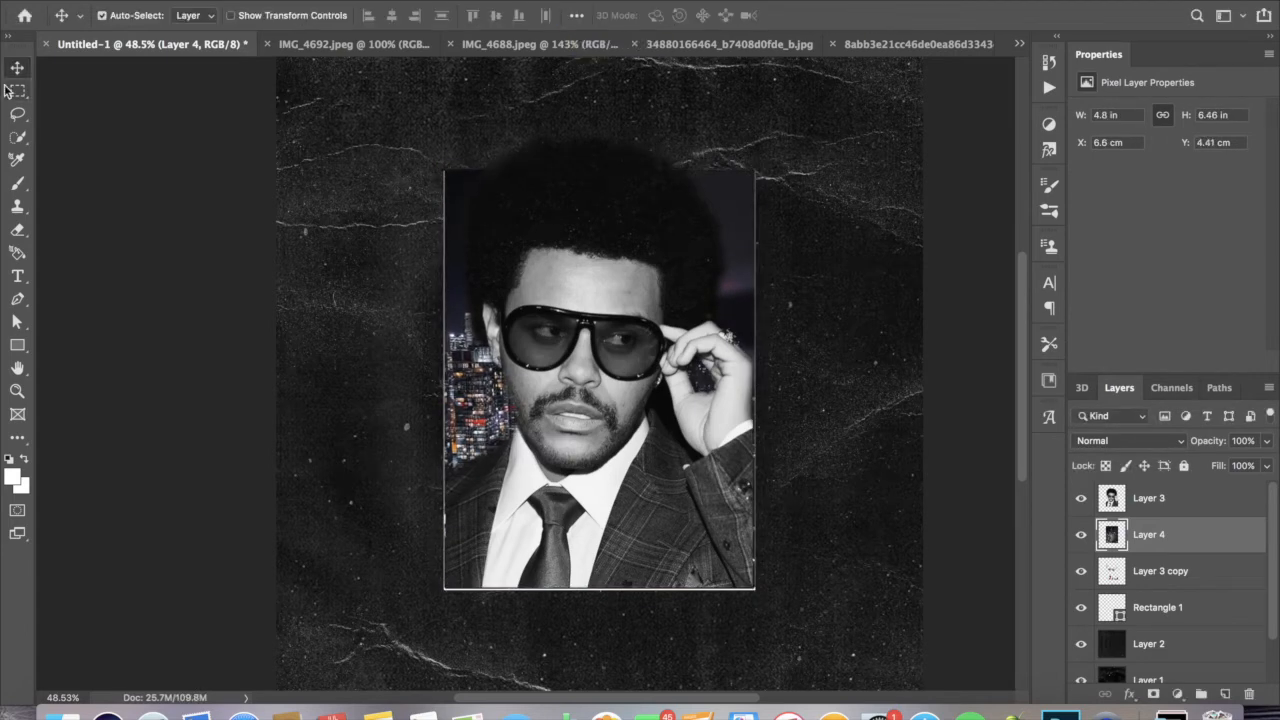
{"action": "key", "text": "super+t"}
{"action": "key", "text": "Down"}
{"action": "key", "text": "Tab"}
{"action": "key", "text": "Down"}
{"action": "left_click", "coordinate": [869, 15]}
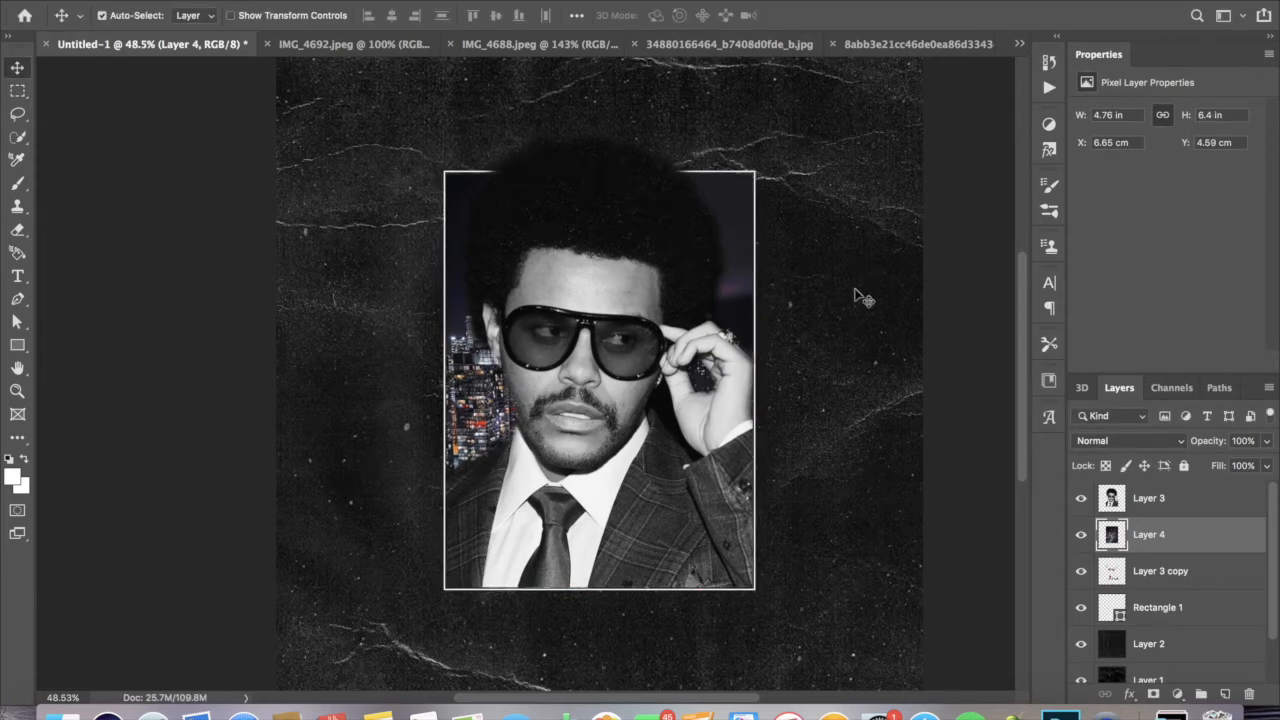
- Duplicate the skyline on Layer 4 and convert the copy to black and white
{"action": "left_click", "coordinate": [238, 1]}
{"action": "mouse_move", "coordinate": [251, 22]}
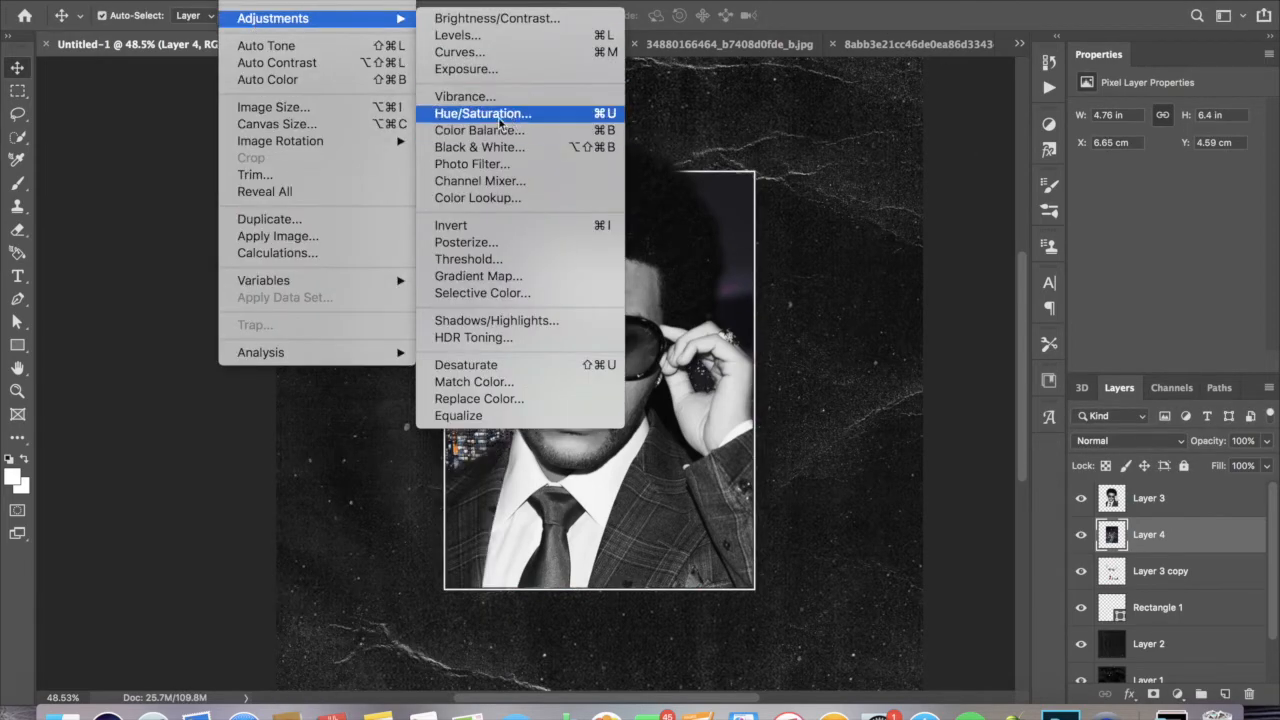
{"action": "key", "text": "Escape"}
{"action": "key", "text": "super+j"}
{"action": "left_click", "coordinate": [238, 1]}
{"action": "mouse_move", "coordinate": [268, 20]}
{"action": "left_click", "coordinate": [572, 147]}
{"action": "left_click", "coordinate": [1200, 94]}
- Blend Layer 4 over its black and white copy with Color Dodge, and move Layer 3 copy to the top of the stack
{"action": "mouse_move", "coordinate": [1180, 571]}
{"action": "left_mouse_down"}
{"action": "mouse_move", "coordinate": [1183, 504]}
{"action": "mouse_move", "coordinate": [1182, 516]}
{"action": "left_mouse_up"}
{"action": "left_click", "coordinate": [1134, 441]}
{"action": "left_click", "coordinate": [1134, 580]}
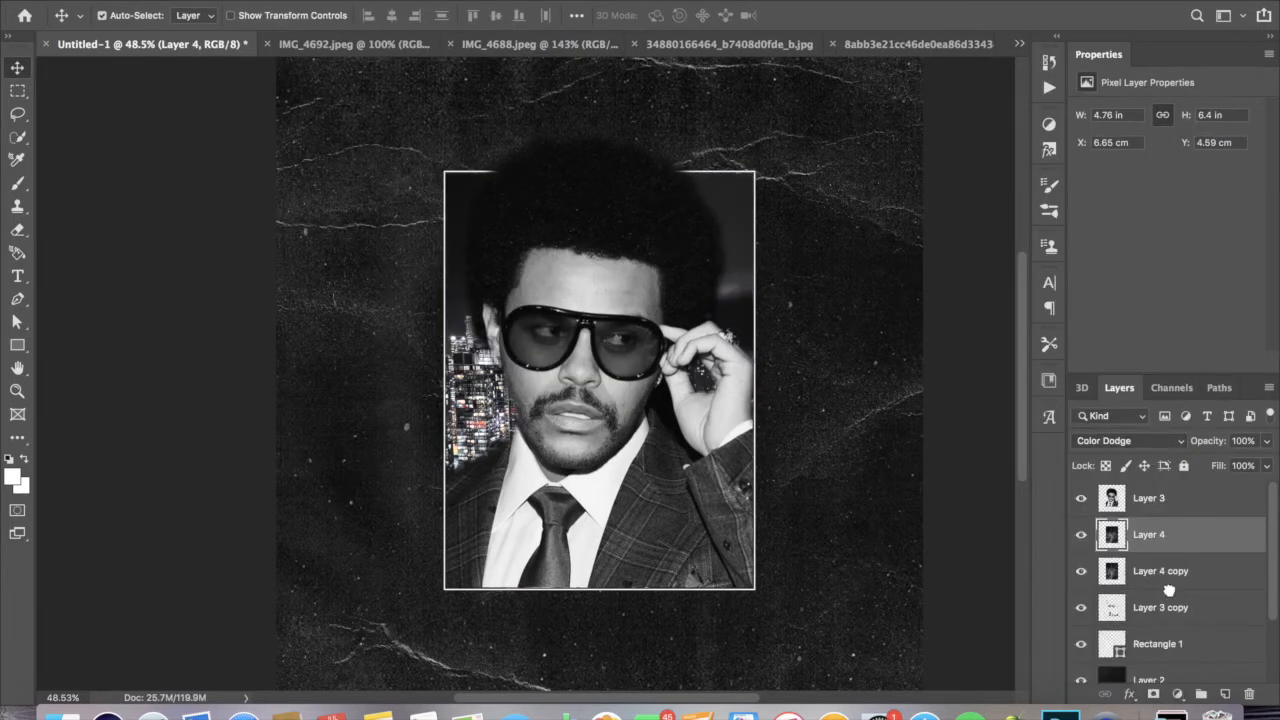
{"action": "left_click_drag", "start_coordinate": [1172, 623], "coordinate": [1170, 490]}
{"action": "scroll", "coordinate": [877, 314], "scroll_direction": "down", "scroll_amount": 3}
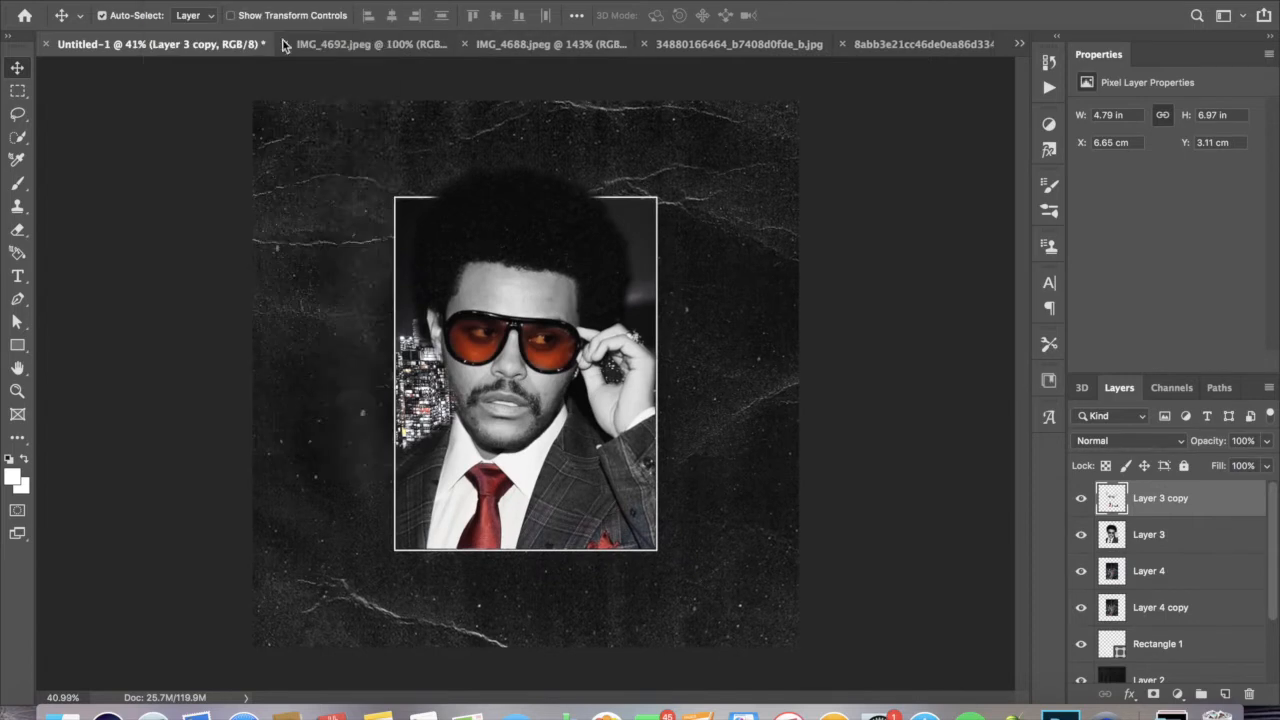
- Open the stage photo IMG_4694.JPG
{"action": "key", "text": "super+o"}
{"action": "key", "text": "Down"}
{"action": "key", "text": "Down"}
{"action": "key", "text": "Down"}
{"action": "key", "text": "Down"}
{"action": "key", "text": "Down"}
{"action": "key", "text": "Down"}
{"action": "key", "text": "Down"}
{"action": "key", "text": "Down"}
{"action": "key", "text": "Up"}
{"action": "key", "text": "Return"}
- Place the stage photo at the poster's top, enlarge it to about 6.6 × 4.4 in and move its layer below Layer 4 copy
{"action": "left_click", "coordinate": [622, 45]}
{"action": "left_click_drag", "start_coordinate": [464, 297], "coordinate": [598, 198]}
{"action": "key", "text": "super+t"}
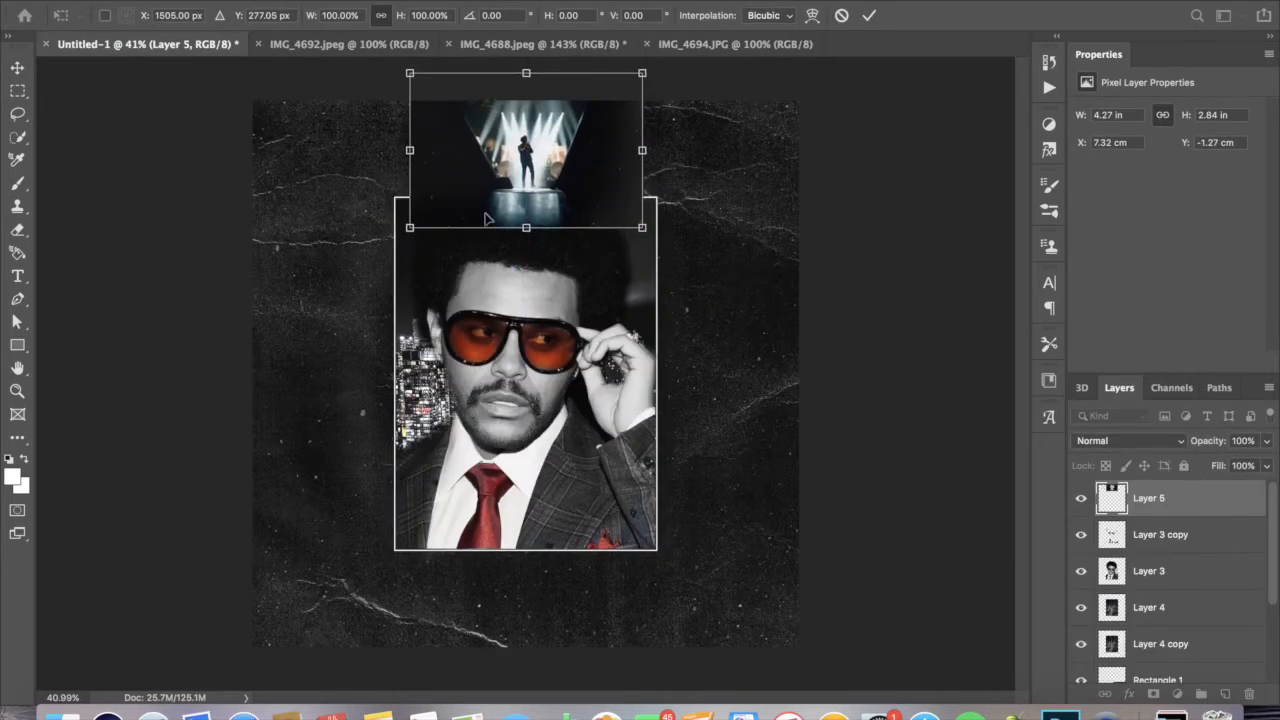
{"action": "left_click_drag", "start_coordinate": [410, 228], "coordinate": [282, 312]}
{"action": "left_click_drag", "start_coordinate": [588, 249], "coordinate": [652, 224]}
{"action": "key", "text": "Return"}
{"action": "left_click_drag", "start_coordinate": [1189, 508], "coordinate": [1186, 648]}
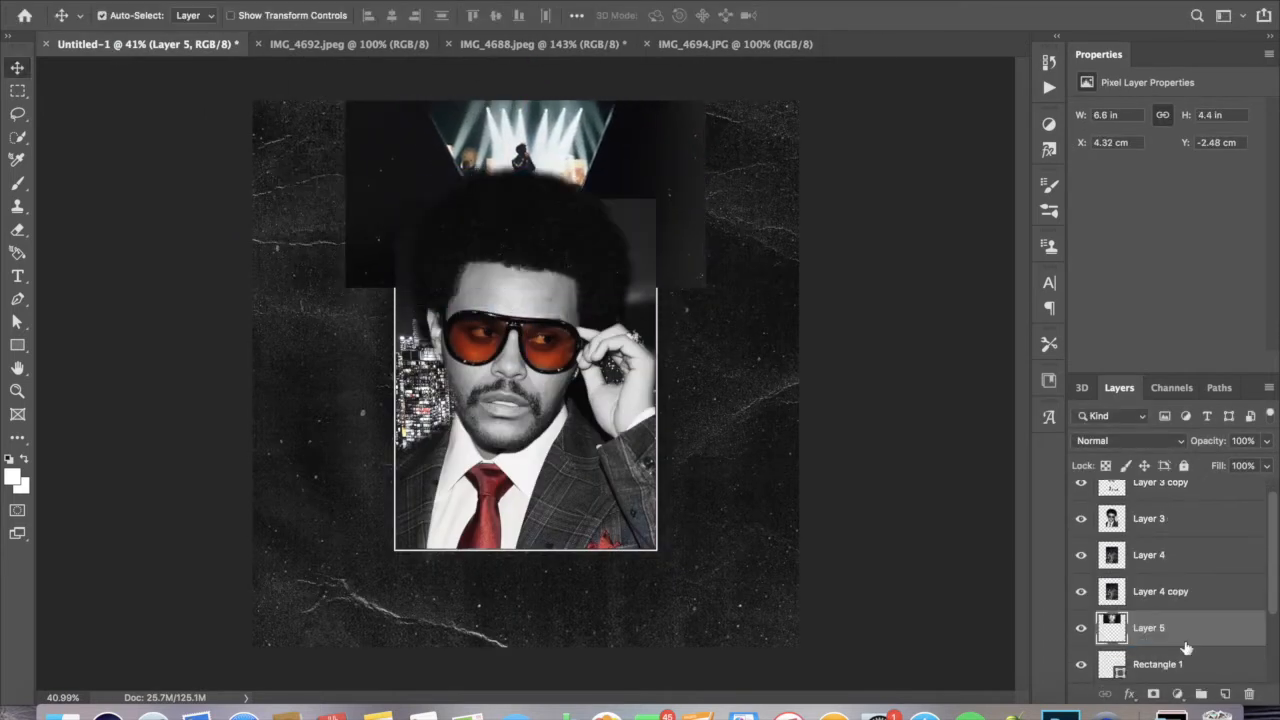
- Set the stage photo on Layer 5 to Color Dodge and convert it to black and white
{"action": "left_click", "coordinate": [1130, 441]}
{"action": "left_click", "coordinate": [1135, 583]}
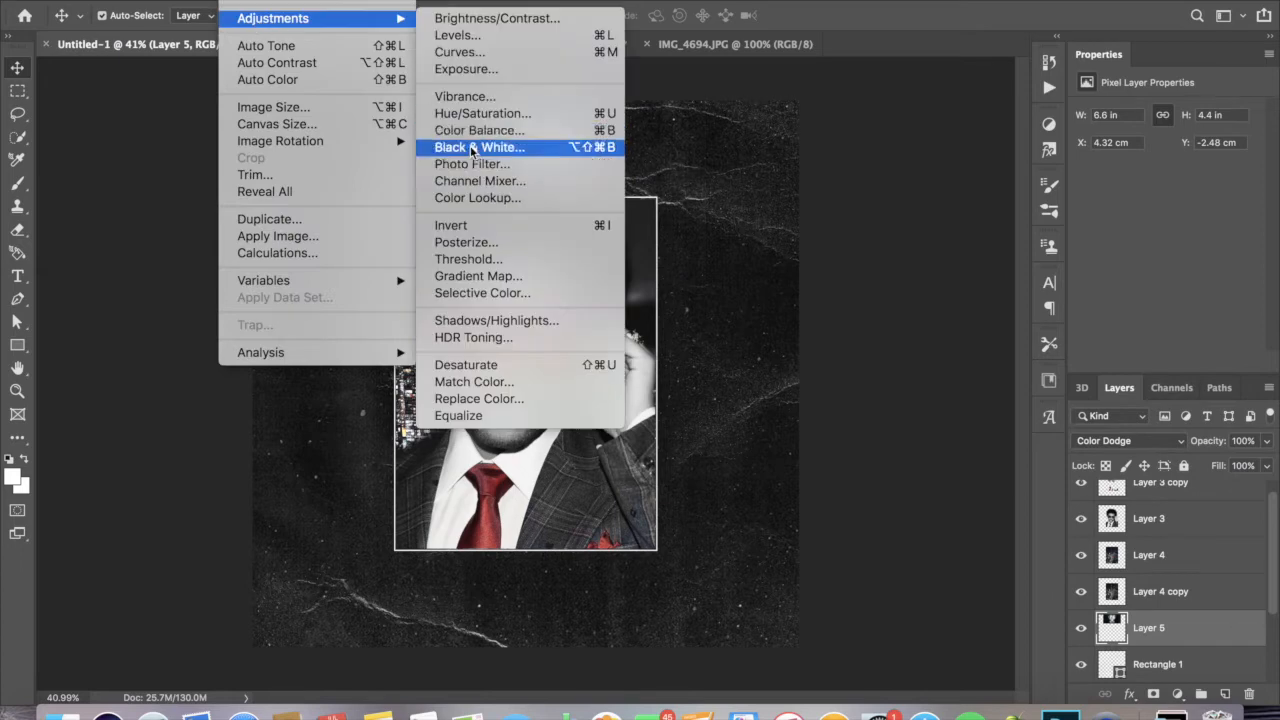
{"action": "left_click", "coordinate": [486, 149]}
{"action": "key", "text": "Return"}
- Scale the stage photo to about 5.88 × 3.92 in, position its figure beneath the frame's bottom line and lower the layer's opacity
{"action": "key", "text": "super+t"}
{"action": "left_click_drag", "start_coordinate": [706, 287], "coordinate": [607, 221]}
{"action": "left_click_drag", "start_coordinate": [514, 151], "coordinate": [549, 161]}
{"action": "left_click_drag", "start_coordinate": [381, 235], "coordinate": [239, 305]}
{"action": "left_click_drag", "start_coordinate": [354, 302], "coordinate": [429, 686]}
{"action": "left_click_drag", "start_coordinate": [567, 623], "coordinate": [566, 626]}
{"action": "left_click_drag", "start_coordinate": [719, 447], "coordinate": [624, 508]}
{"action": "left_click_drag", "start_coordinate": [529, 598], "coordinate": [588, 580]}
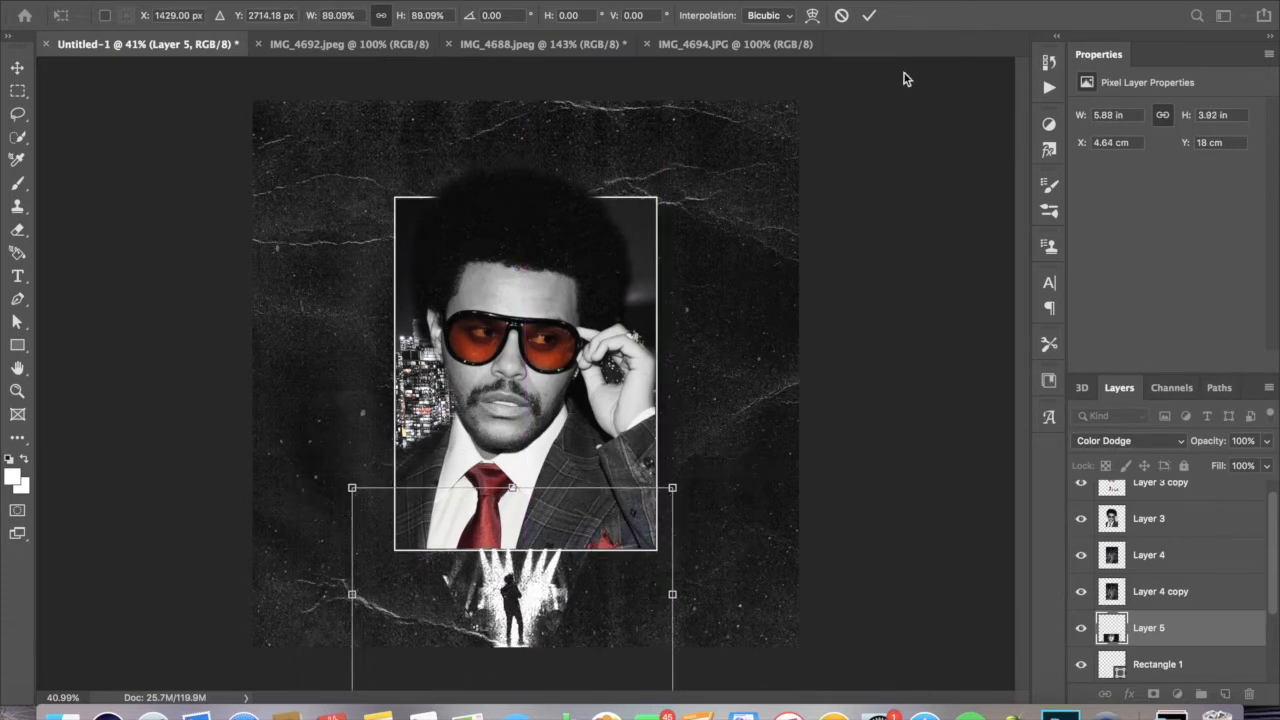
{"action": "left_click", "coordinate": [869, 15]}
{"action": "left_click_drag", "start_coordinate": [1265, 452], "coordinate": [1233, 466]}
{"action": "left_click", "coordinate": [153, 1]}
{"action": "left_click", "coordinate": [180, 8]}
{"action": "left_click", "coordinate": [555, 305]}
{"action": "key", "text": "Down"}
{"action": "key", "text": "Up"}
{"action": "key", "text": "Up"}
{"action": "key", "text": "Up"}
{"action": "key", "text": "Up"}
{"action": "key", "text": "Down"}
{"action": "key", "text": "Down"}
{"action": "key", "text": "Return"}
- Place the marquee lights image behind the framed portrait and scale it to about 10.27 × 6.85 in across the poster's upper part
{"action": "left_click_drag", "start_coordinate": [631, 436], "coordinate": [832, 431]}
{"action": "key", "text": "super+t"}
{"action": "left_click_drag", "start_coordinate": [735, 416], "coordinate": [763, 378]}
{"action": "key", "text": "Return"}
- Convert the marquee lights on Layer 6 to black and white
{"action": "left_click", "coordinate": [281, 1]}
{"action": "mouse_move", "coordinate": [240, 1]}
{"action": "mouse_move", "coordinate": [273, 18]}
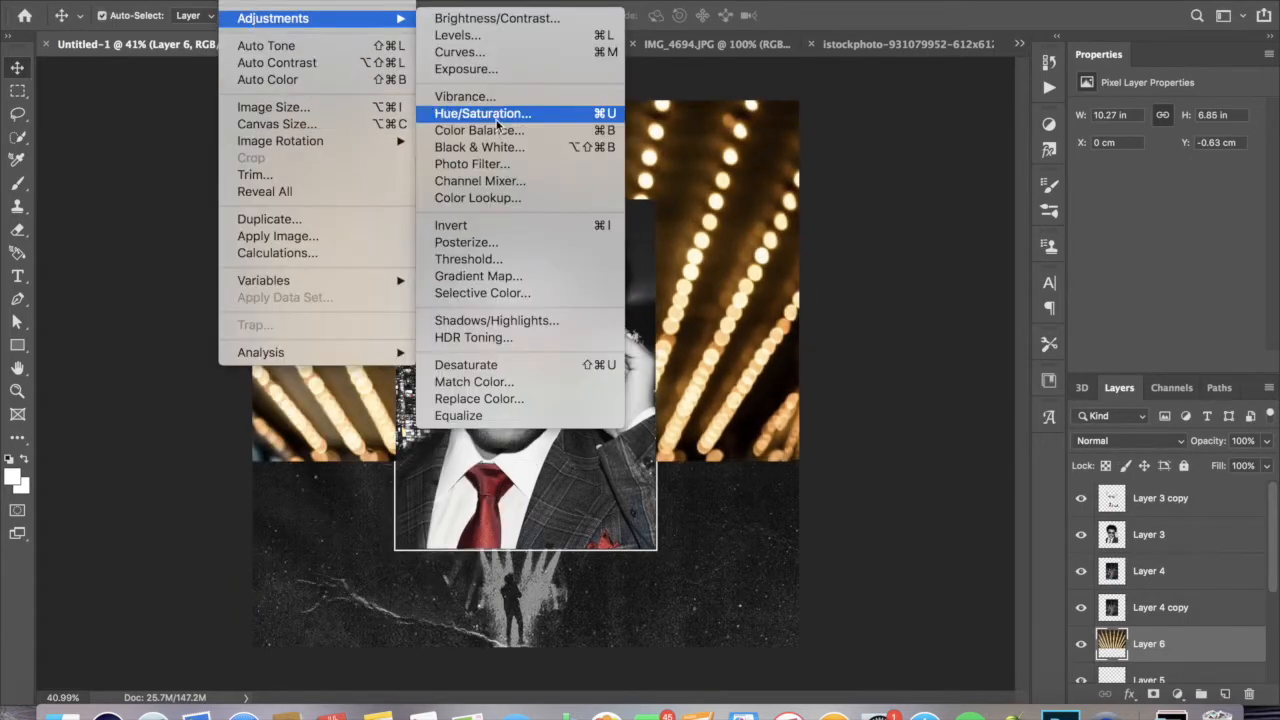
{"action": "left_click", "coordinate": [529, 150]}
{"action": "key", "text": "Return"}
- Set the marquee lights layer's blend mode to Color Dodge
{"action": "left_click", "coordinate": [1123, 442]}
{"action": "key", "text": "Down"}
{"action": "key", "text": "Down"}
{"action": "key", "text": "Down"}
{"action": "key", "text": "Down"}
{"action": "key", "text": "Down"}
{"action": "key", "text": "Down"}
{"action": "key", "text": "Down"}
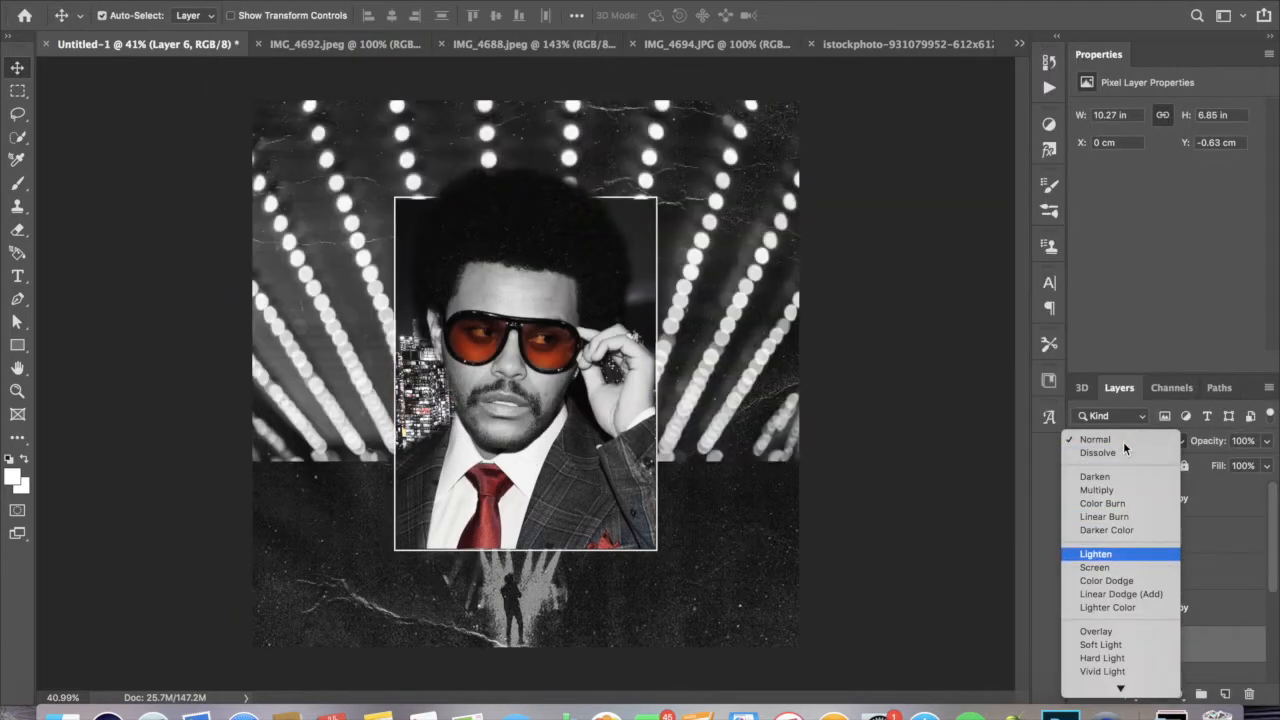
{"action": "key", "text": "Down"}
{"action": "key", "text": "Down"}
{"action": "key", "text": "Return"}
- Fade the marquee lights' lower edge with a 900 px soft eraser and lower the layer's opacity to 66%
{"action": "left_click", "coordinate": [131, 15]}
{"action": "type", "text": "900"}
{"action": "key", "text": "Return"}
{"action": "mouse_move", "coordinate": [314, 517]}
{"action": "left_mouse_down"}
{"action": "mouse_move", "coordinate": [289, 508]}
{"action": "mouse_move", "coordinate": [419, 514]}
{"action": "left_mouse_up"}
{"action": "key", "text": "super+z"}
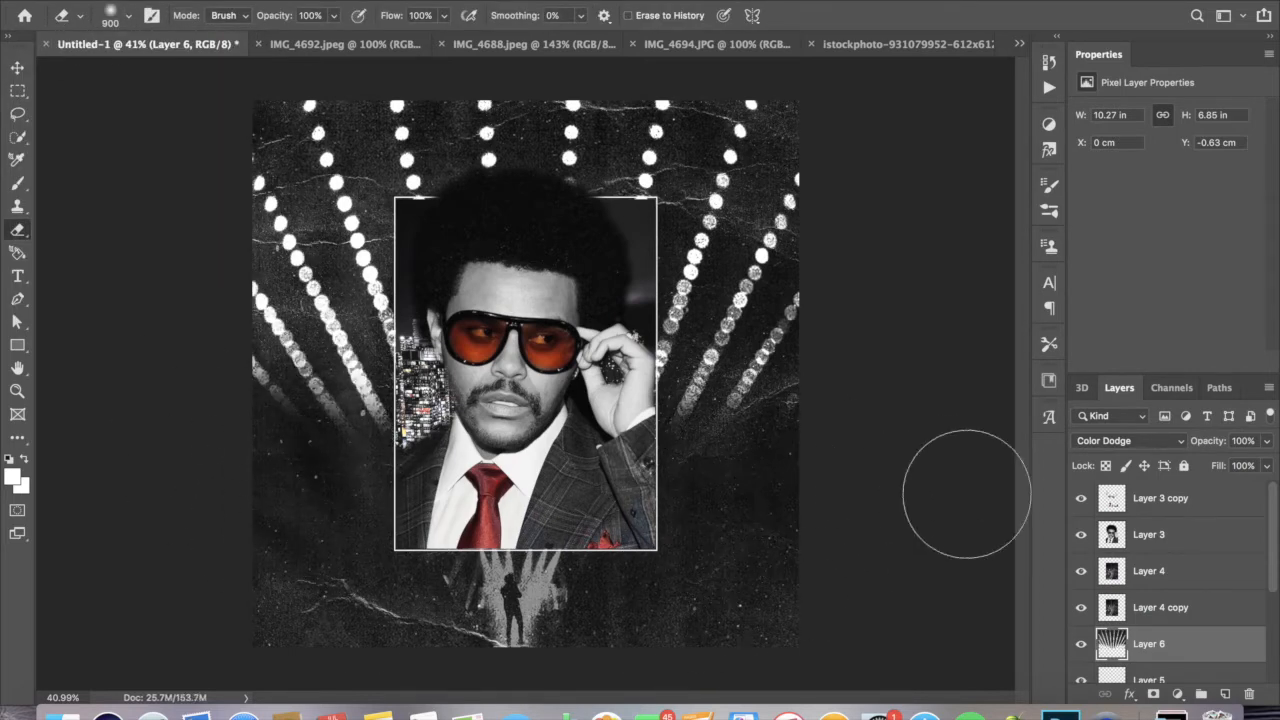
{"action": "left_click_drag", "start_coordinate": [757, 467], "coordinate": [819, 492]}
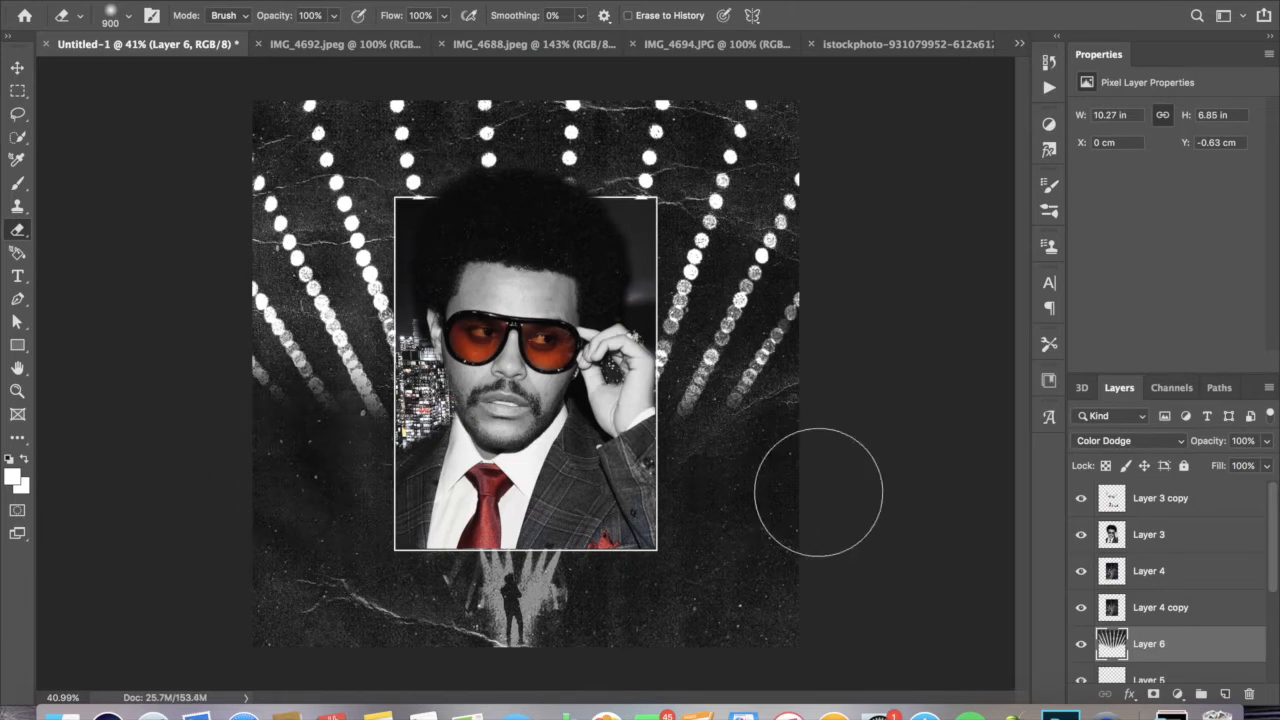
{"action": "mouse_move", "coordinate": [1267, 447]}
{"action": "left_mouse_down"}
{"action": "mouse_move", "coordinate": [1218, 465]}
{"action": "mouse_move", "coordinate": [1241, 373]}
{"action": "left_mouse_up"}
- Open the blurred black and white image IMG_4691.jpeg
{"action": "left_click", "coordinate": [156, 1]}
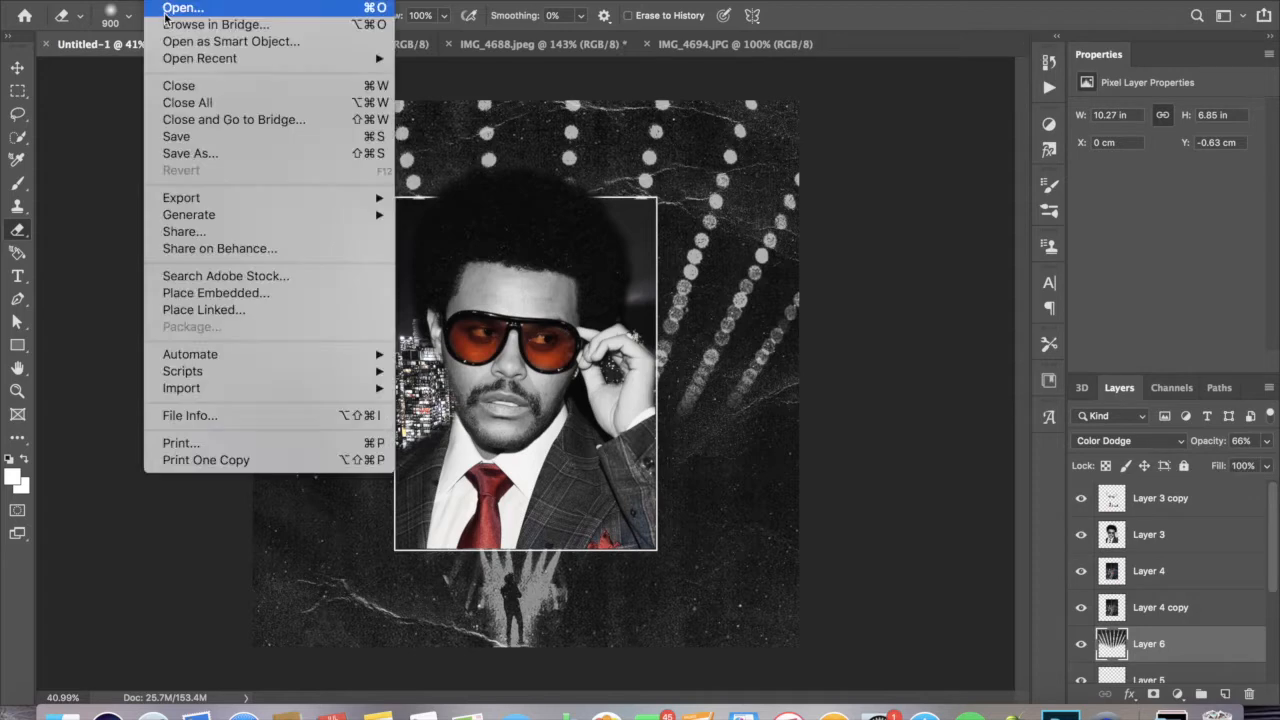
{"action": "left_click", "coordinate": [165, 10]}
{"action": "left_click", "coordinate": [531, 193]}
{"action": "key", "text": "Up"}
{"action": "key", "text": "Up"}
{"action": "key", "text": "Down"}
{"action": "key", "text": "Down"}
{"action": "key", "text": "Down"}
{"action": "key", "text": "Return"}
- Place the blurred image behind the framed portrait on its right side and scale it to about 6.23 × 6.14 in
{"action": "left_click", "coordinate": [17, 68]}
{"action": "left_click_drag", "start_coordinate": [507, 354], "coordinate": [302, 428]}
{"action": "key", "text": "super+t"}
{"action": "left_click_drag", "start_coordinate": [409, 334], "coordinate": [546, 199]}
{"action": "left_click_drag", "start_coordinate": [349, 406], "coordinate": [800, 402]}
{"action": "key", "text": "Return"}
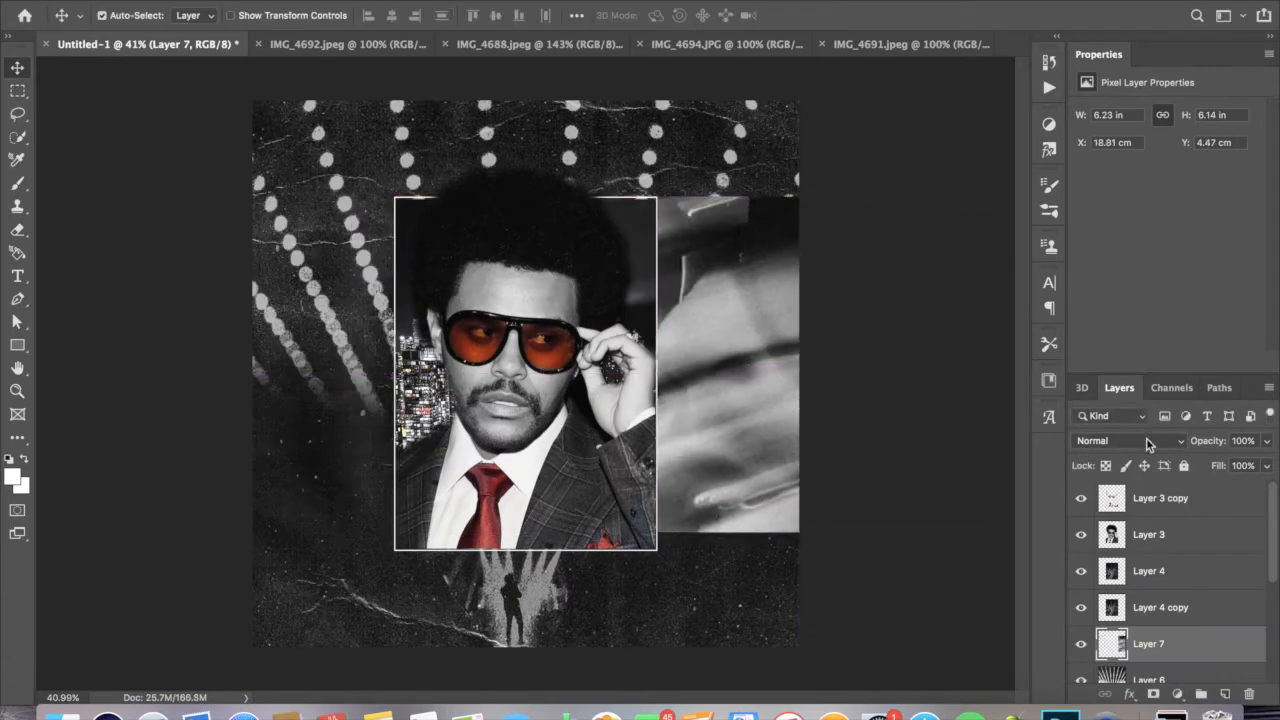
- Set the blurred image's blend mode to Overlay and move it up into the poster's upper right corner
{"action": "left_click", "coordinate": [1146, 440]}
{"action": "left_click", "coordinate": [1113, 448]}
{"action": "left_click", "coordinate": [1113, 446]}
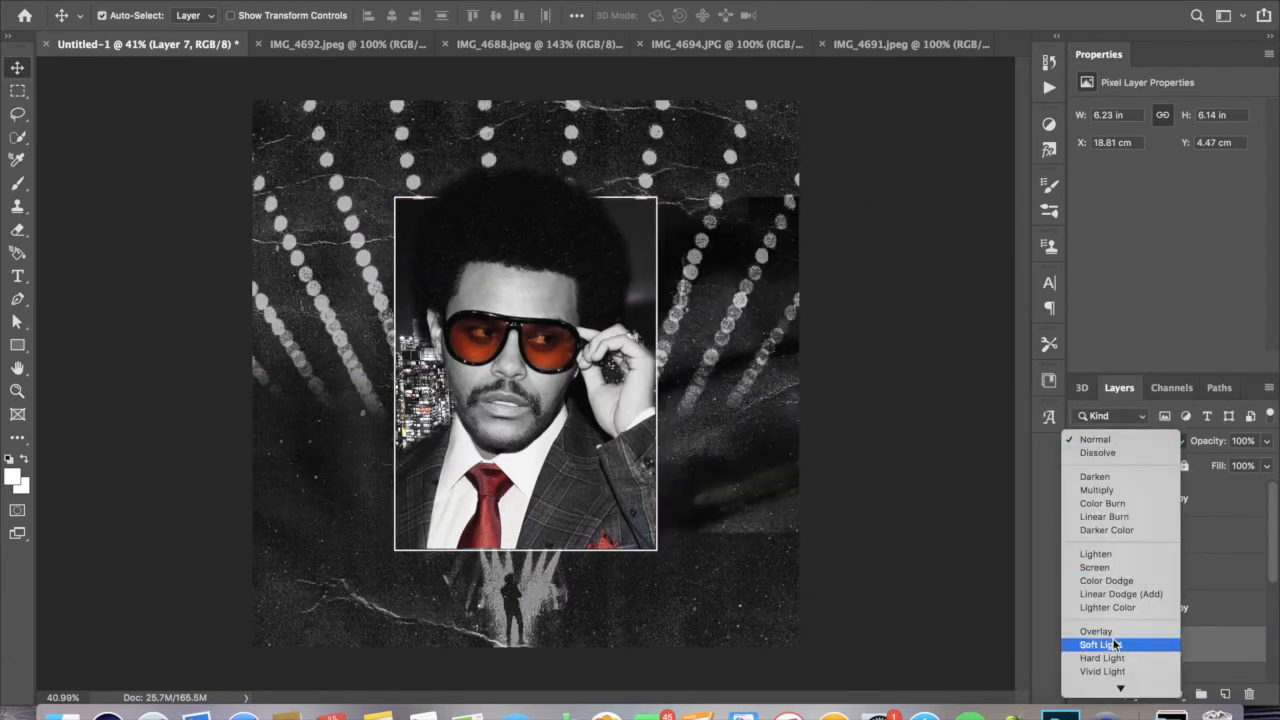
{"action": "left_click", "coordinate": [1118, 549]}
{"action": "key", "text": "super+t"}
{"action": "left_click_drag", "start_coordinate": [784, 260], "coordinate": [785, 149]}
{"action": "key", "text": "Return"}
- Change the blurred image's blend mode to Soft Light and soften its edges with a 900 px soft eraser
{"action": "left_click", "coordinate": [1161, 443]}
{"action": "key", "text": "Down"}
{"action": "key", "text": "Down"}
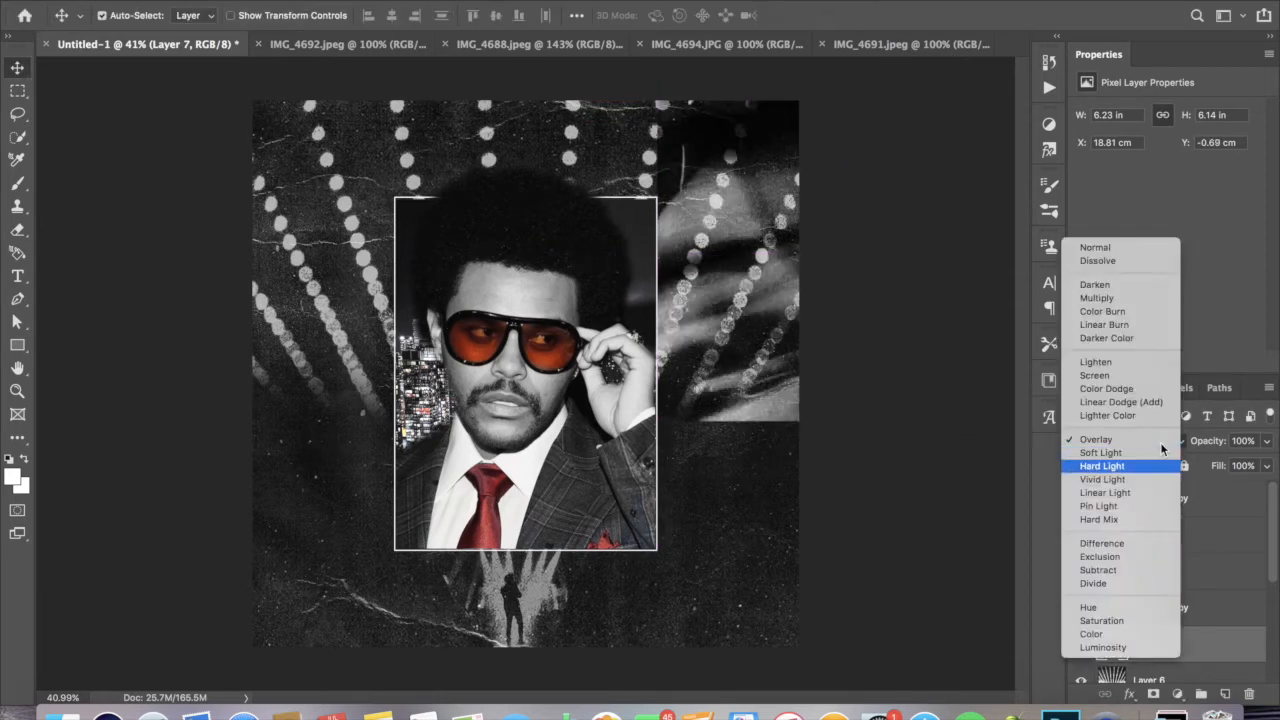
{"action": "key", "text": "Up"}
{"action": "key", "text": "Return"}
{"action": "key", "text": "e"}
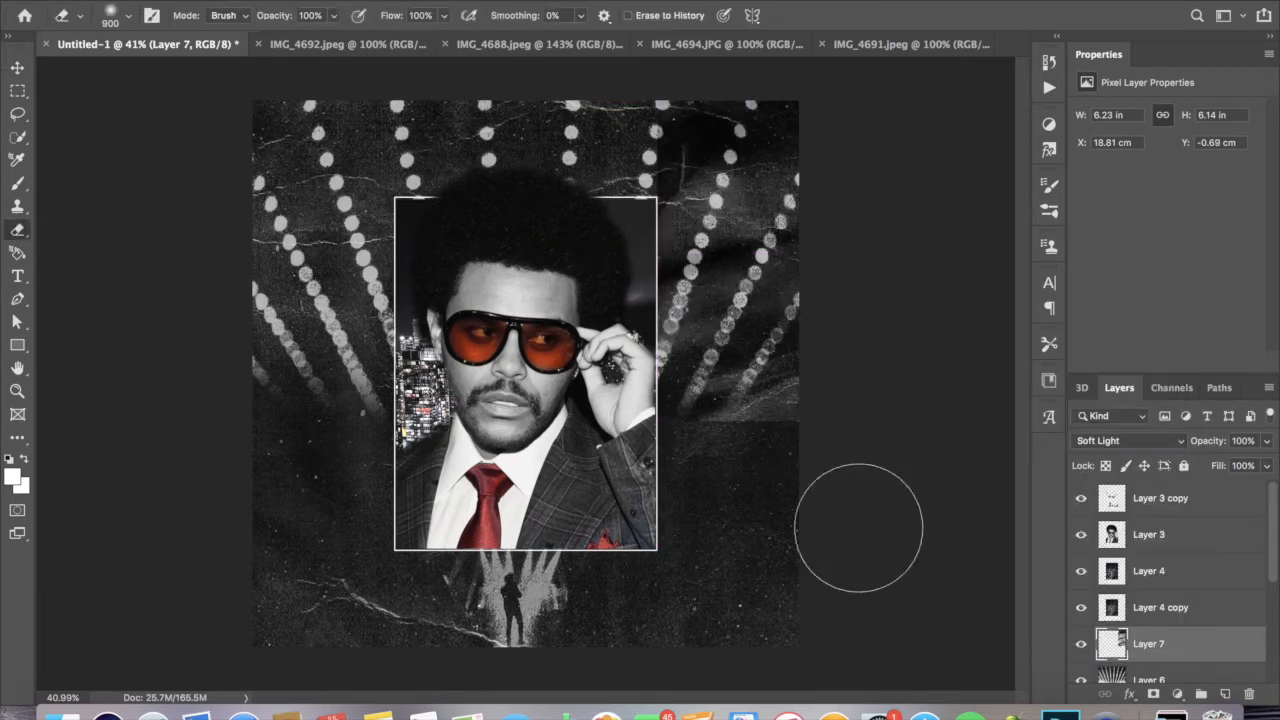
- Open IMG_4689.JPG, close IMG_4694.JPG, and place the new image in the poster's upper left corner at about 5.04 × 4.45 in
{"action": "key", "text": "super+o"}
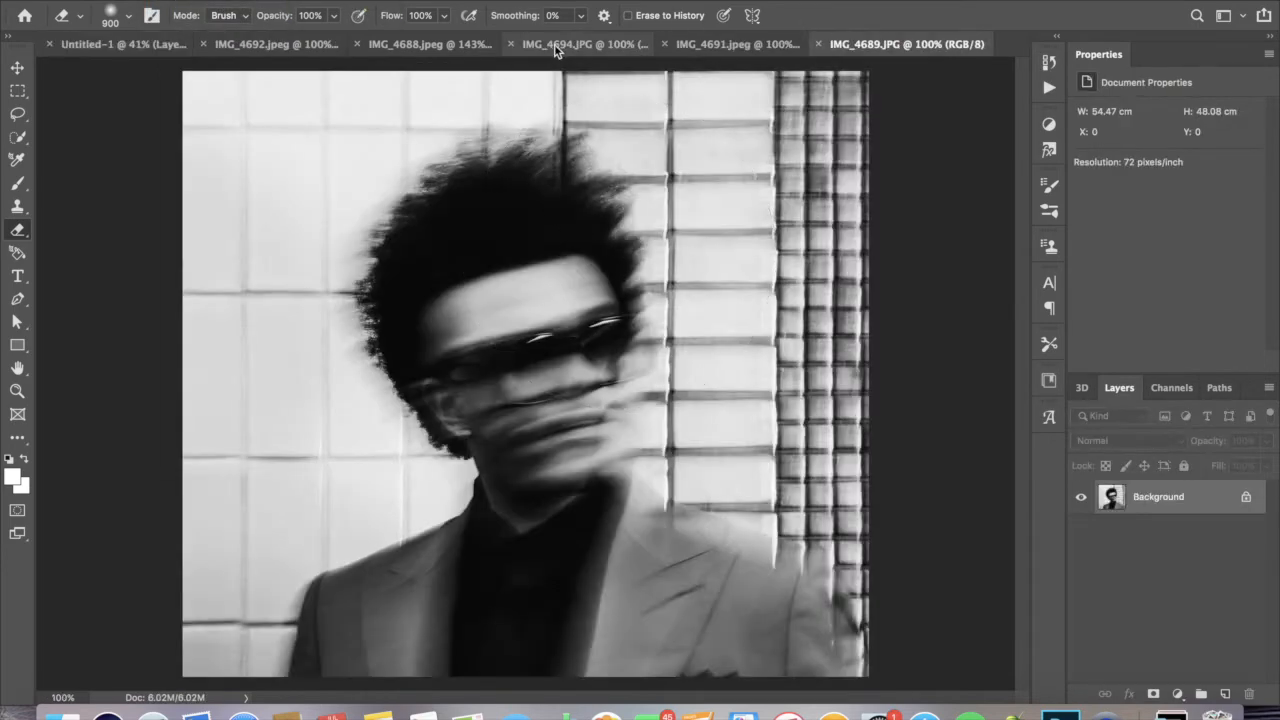
{"action": "left_click", "coordinate": [509, 44]}
{"action": "key", "text": "m"}
{"action": "key", "text": "v"}
{"action": "left_click_drag", "start_coordinate": [300, 230], "coordinate": [340, 229]}
{"action": "key", "text": "super+t"}
{"action": "mouse_move", "coordinate": [197, 347]}
{"action": "left_mouse_down"}
{"action": "mouse_move", "coordinate": [230, 319]}
{"action": "mouse_move", "coordinate": [205, 342]}
{"action": "left_mouse_up"}
{"action": "left_click_drag", "start_coordinate": [310, 245], "coordinate": [299, 245]}
{"action": "left_click", "coordinate": [869, 16]}
- Try out blend modes on the Layer 8 image and set it to Soft Light
{"action": "left_click", "coordinate": [1110, 442]}
{"action": "key", "text": "Down"}
{"action": "key", "text": "Down"}
{"action": "key", "text": "Down"}
{"action": "key", "text": "Down"}
{"action": "key", "text": "Down"}
{"action": "key", "text": "Down"}
{"action": "key", "text": "Down"}
{"action": "key", "text": "Up"}
{"action": "key", "text": "Up"}
{"action": "key", "text": "Up"}
{"action": "key", "text": "Up"}
{"action": "key", "text": "Up"}
{"action": "key", "text": "Up"}
{"action": "key", "text": "Up"}
{"action": "key", "text": "Down"}
{"action": "key", "text": "Up"}
{"action": "key", "text": "Up"}
{"action": "key", "text": "Up"}
{"action": "key", "text": "Down"}
{"action": "key", "text": "Down"}
{"action": "key", "text": "Down"}
{"action": "key", "text": "Down"}
{"action": "key", "text": "Up"}
{"action": "key", "text": "Up"}
{"action": "key", "text": "Up"}
{"action": "key", "text": "Down"}
{"action": "key", "text": "Down"}
{"action": "key", "text": "Return"}
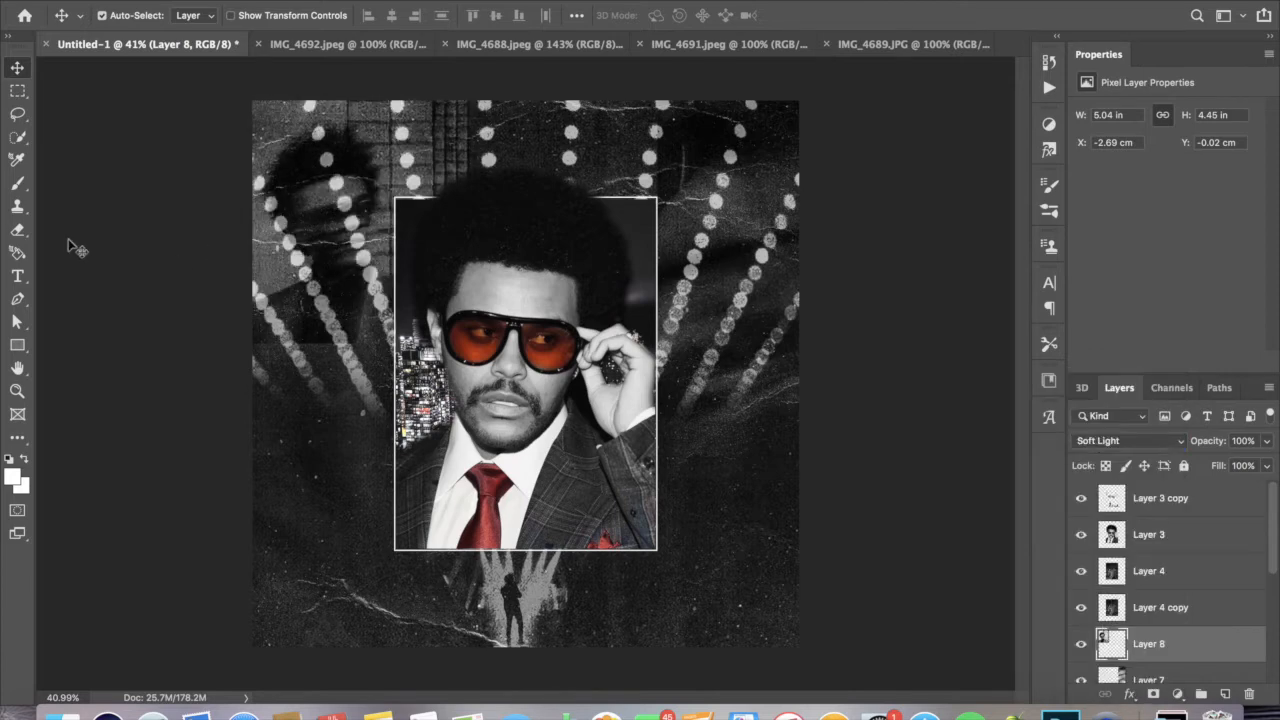
- Fade the Layer 8 image's edges with the 900 px soft eraser and enlarge it to about 6.23 × 5.5 in
{"action": "key", "text": "e"}
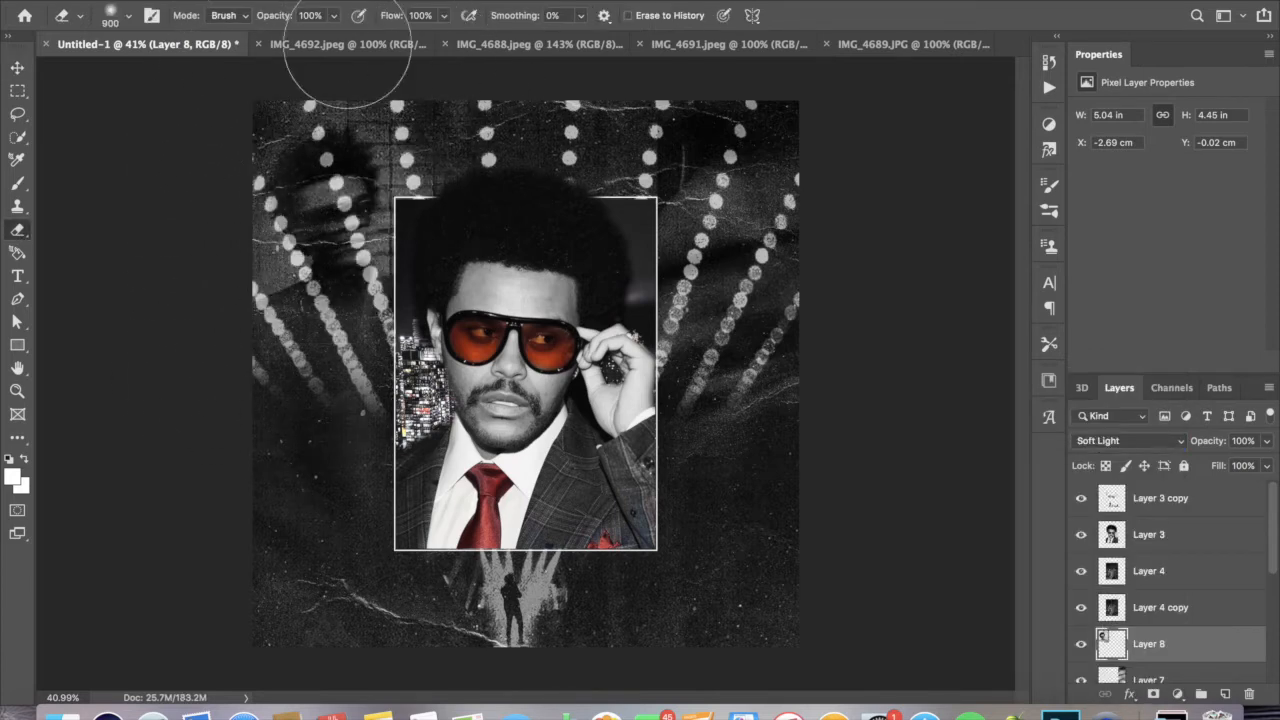
{"action": "key", "text": "super+t"}
{"action": "left_click_drag", "start_coordinate": [196, 345], "coordinate": [130, 399]}
{"action": "left_click_drag", "start_coordinate": [355, 310], "coordinate": [378, 310]}
{"action": "left_click", "coordinate": [865, 17]}
- Open the walking man image IMG_4690.JPG and bring it into the poster beside the portrait's lower left edge
{"action": "key", "text": "super+o"}
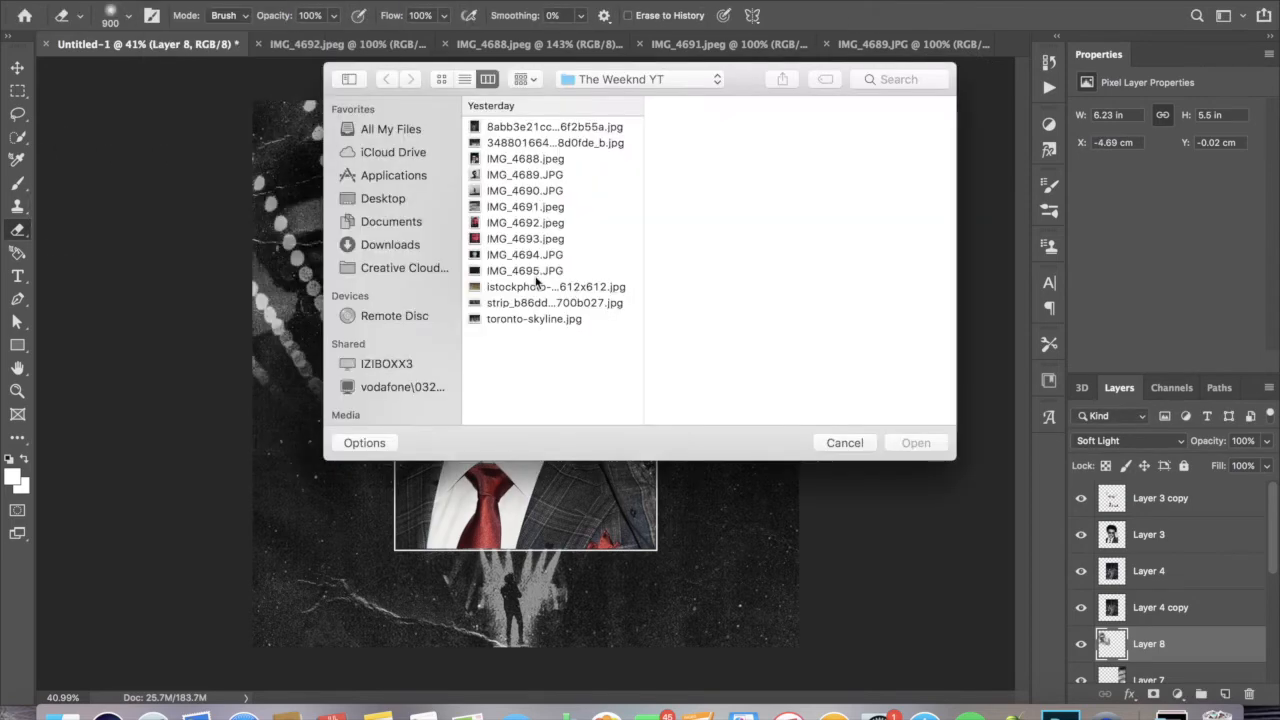
{"action": "key", "text": "Up"}
{"action": "key", "text": "Up"}
{"action": "key", "text": "Up"}
{"action": "key", "text": "Return"}
{"action": "left_click", "coordinate": [17, 68]}
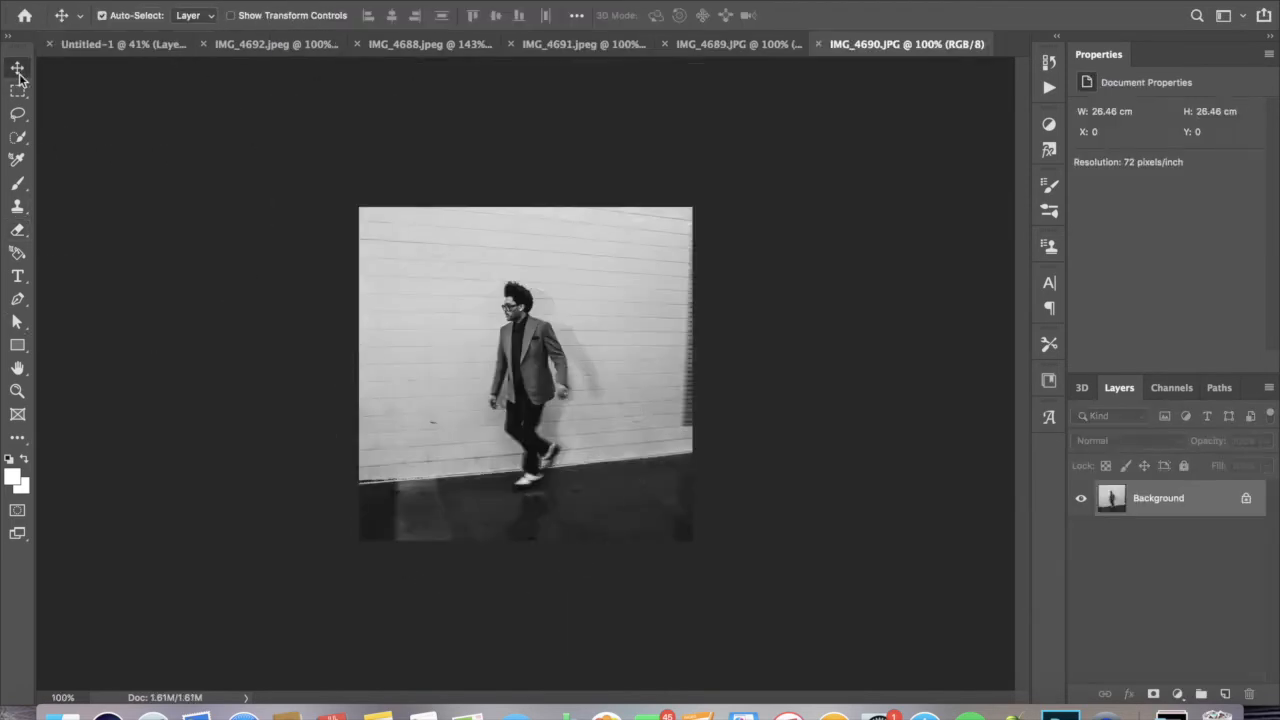
{"action": "left_click_drag", "start_coordinate": [143, 46], "coordinate": [357, 463]}
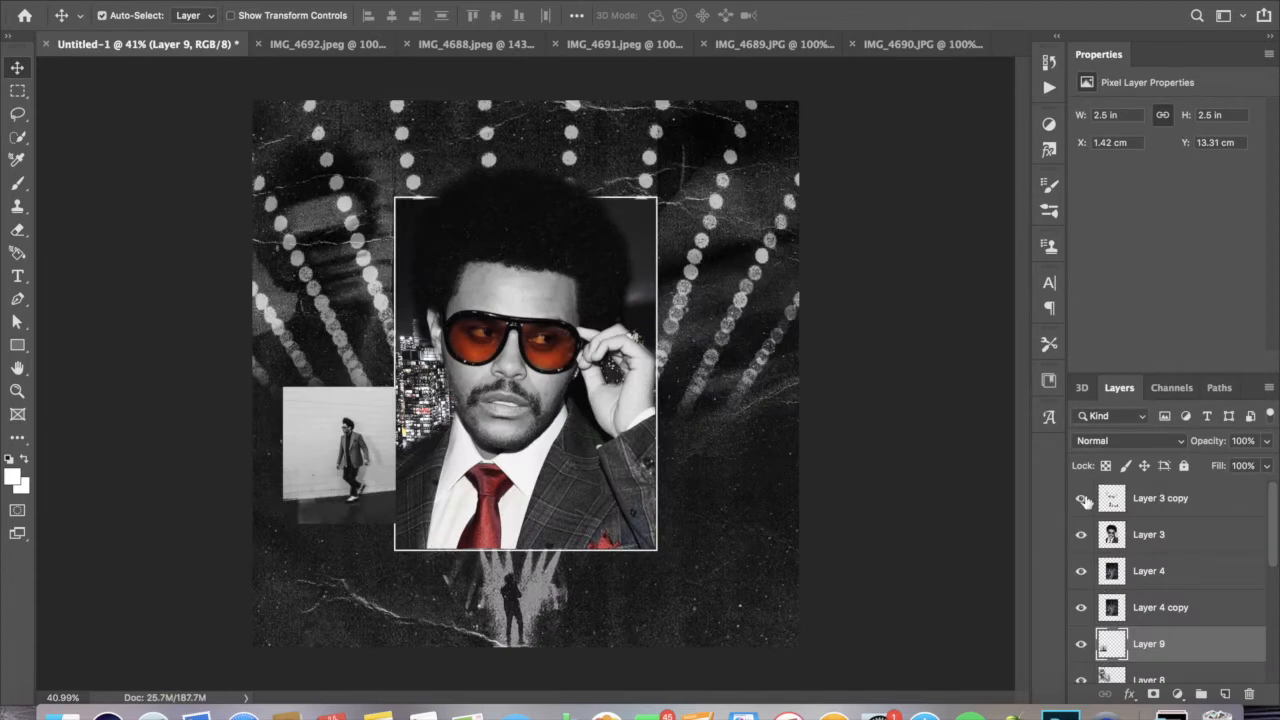
- Hide Layer 5 and scale the walking man image to about 4.3 × 4.3 in at the poster's lower left edge
{"action": "scroll", "coordinate": [1086, 502], "scroll_direction": "down", "scroll_amount": 5}
{"action": "left_click", "coordinate": [1081, 602]}
{"action": "key", "text": "super+t"}
{"action": "left_click_drag", "start_coordinate": [283, 524], "coordinate": [184, 640]}
{"action": "left_click_drag", "start_coordinate": [412, 578], "coordinate": [397, 557]}
{"action": "left_click", "coordinate": [869, 15]}
- Set the walking man layer's blend mode to Pin Light
{"action": "left_click", "coordinate": [1128, 440]}
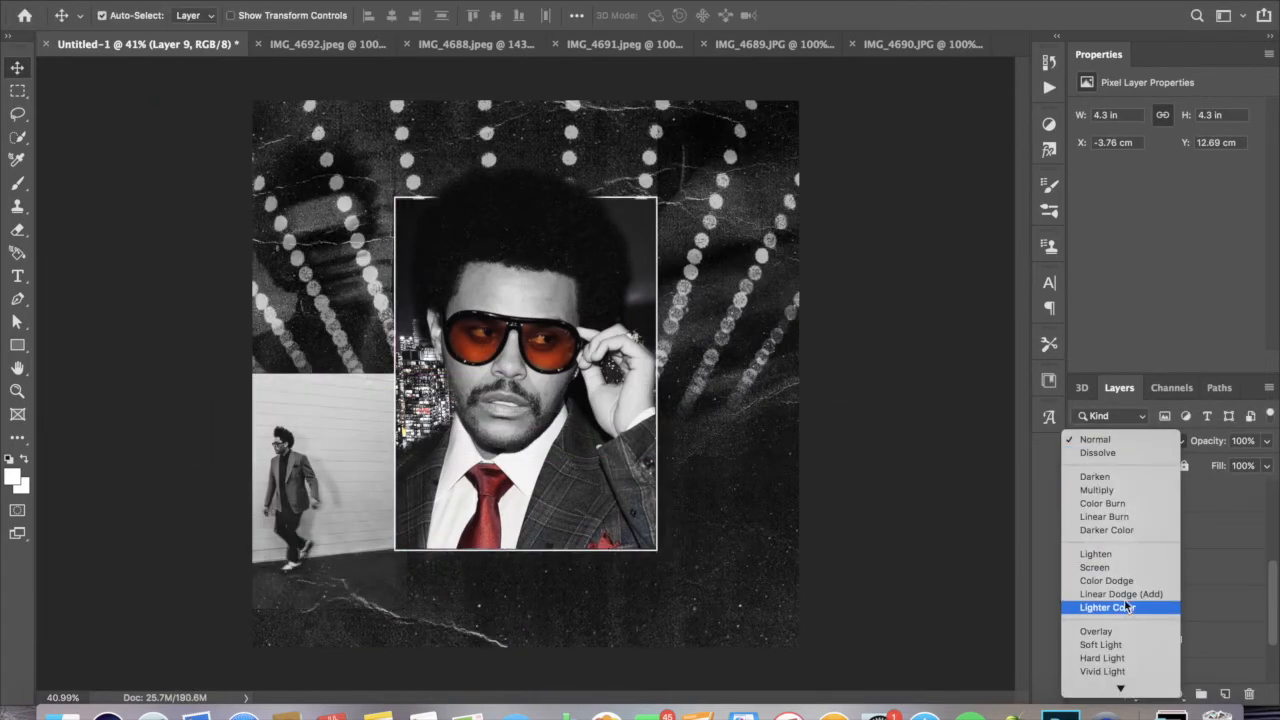
{"action": "key", "text": "Down"}
{"action": "key", "text": "Down"}
{"action": "key", "text": "Down"}
{"action": "key", "text": "Down"}
{"action": "key", "text": "Down"}
{"action": "key", "text": "Down"}
{"action": "key", "text": "Down"}
{"action": "key", "text": "Up"}
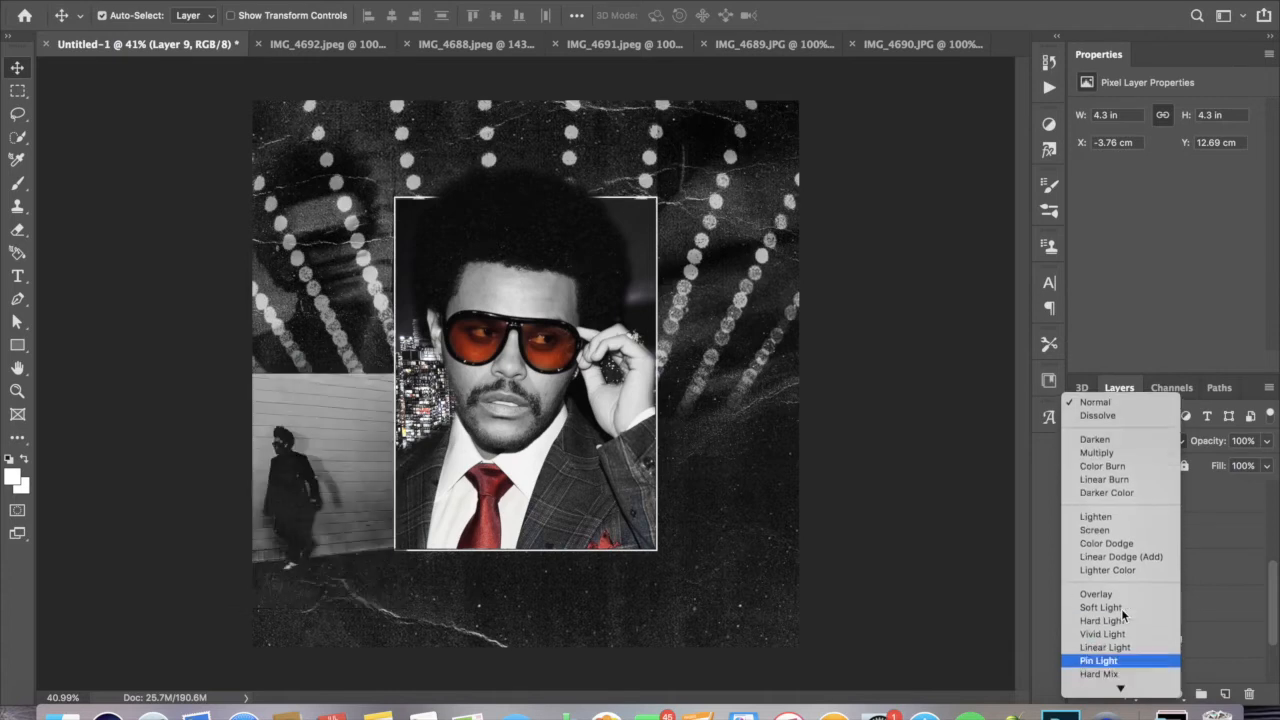
{"action": "key", "text": "Return"}
- Move the walking man image to the poster's top centre above the portrait and show Layer 5 again
{"action": "key", "text": "super+t"}
{"action": "left_click_drag", "start_coordinate": [194, 423], "coordinate": [586, 232]}
{"action": "key", "text": "Return"}
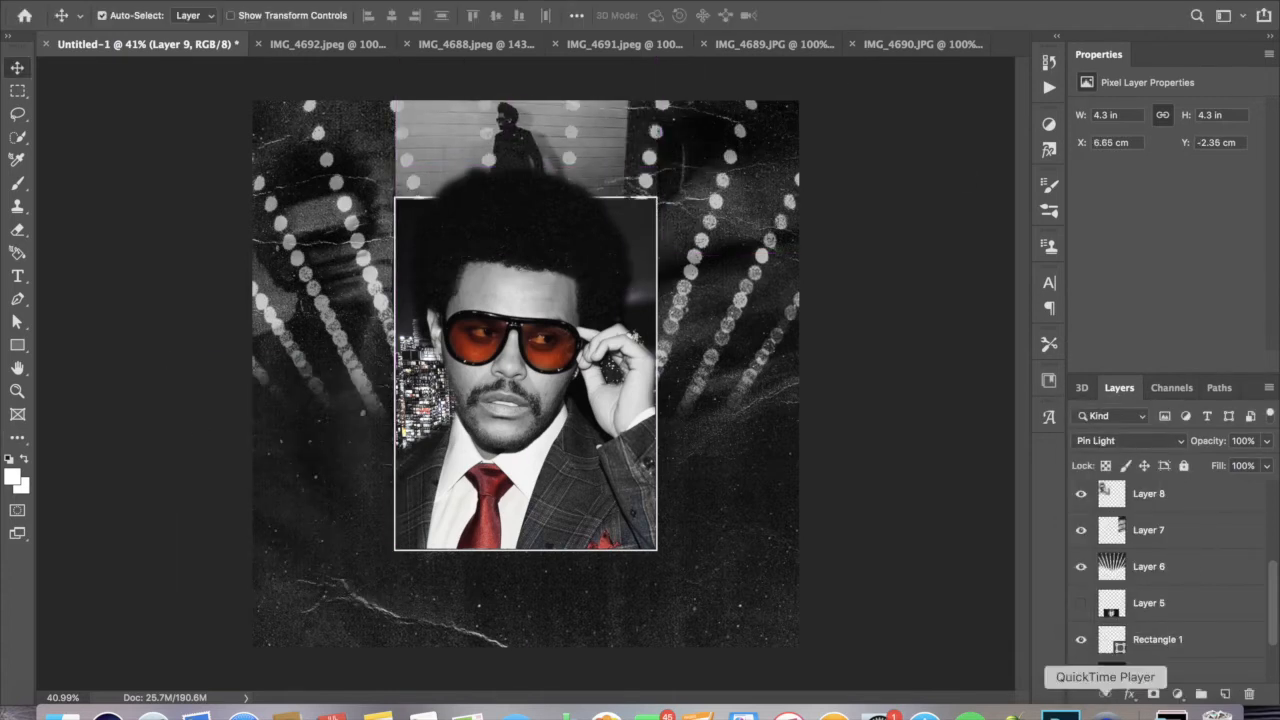
{"action": "left_click", "coordinate": [1080, 603]}
- Set the walking man layer's blend mode to Overlay and soften its edges with the eraser
{"action": "scroll", "coordinate": [1151, 597], "scroll_direction": "up", "scroll_amount": 3}
{"action": "key", "text": "shift+plus"}
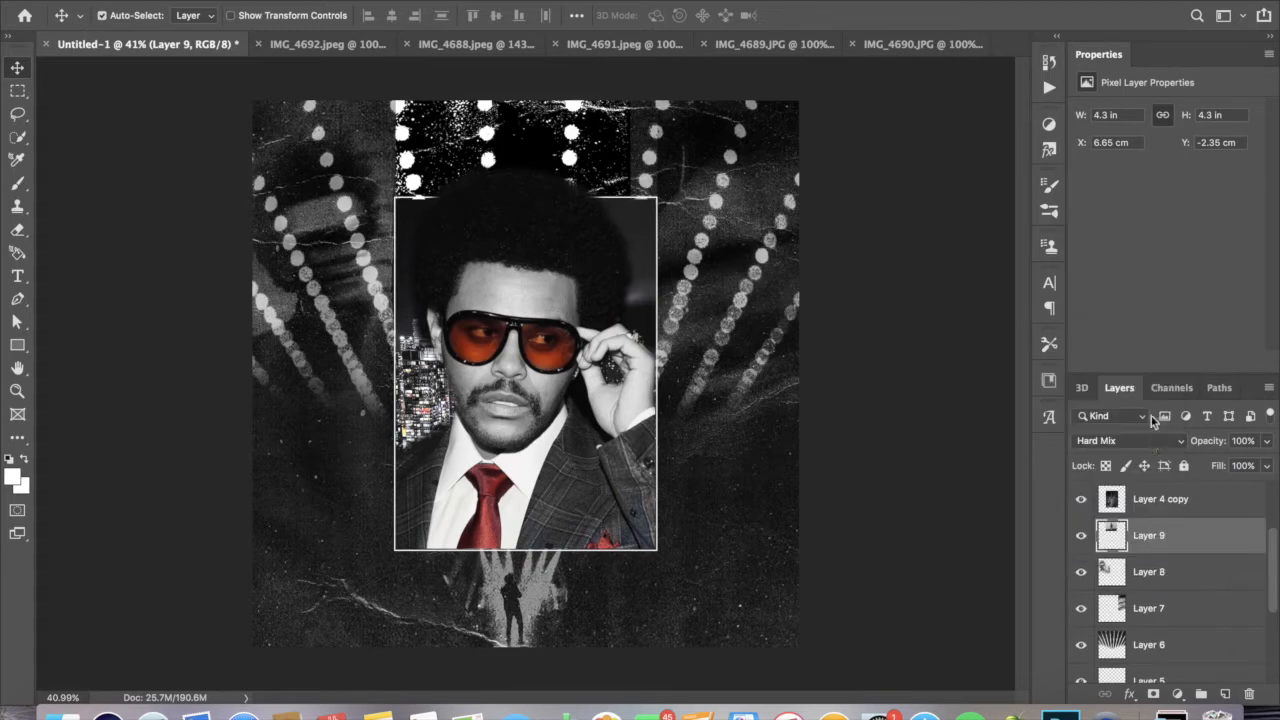
{"action": "left_click", "coordinate": [1148, 441]}
{"action": "key", "text": "Up"}
{"action": "key", "text": "Up"}
{"action": "key", "text": "Up"}
{"action": "key", "text": "Up"}
{"action": "key", "text": "Up"}
{"action": "key", "text": "Up"}
{"action": "key", "text": "Return"}
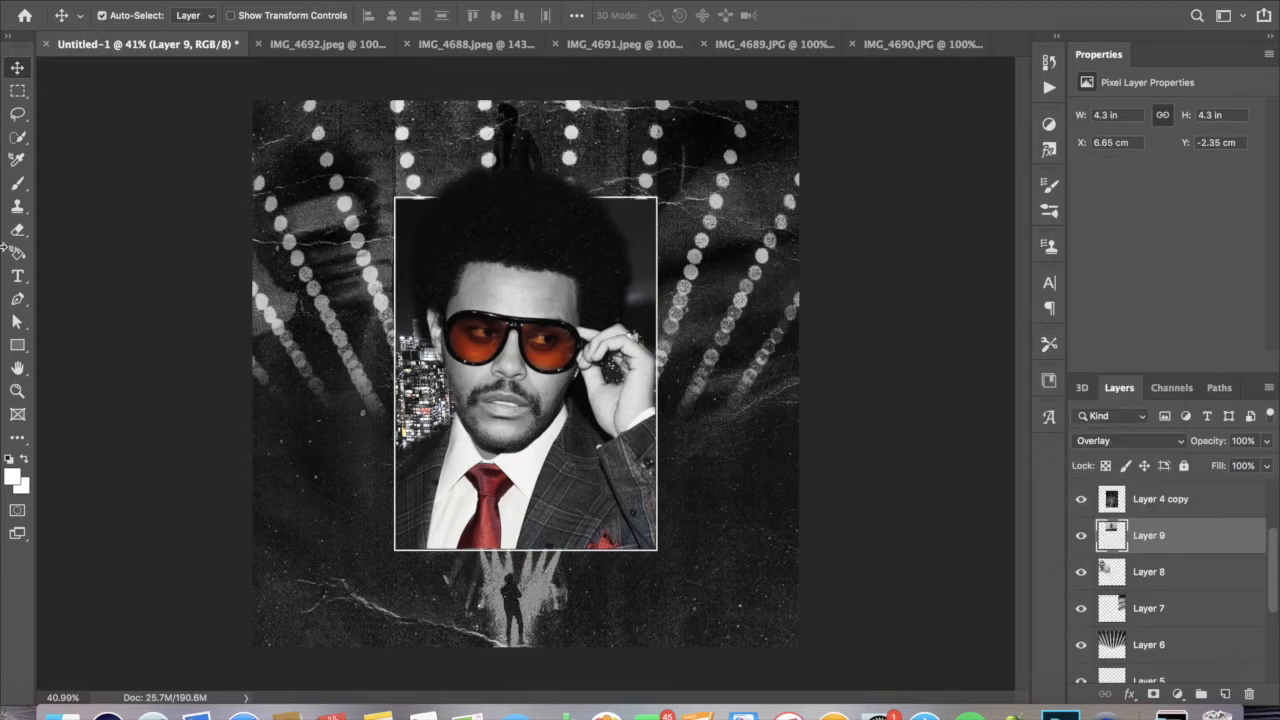
{"action": "key", "text": "e"}
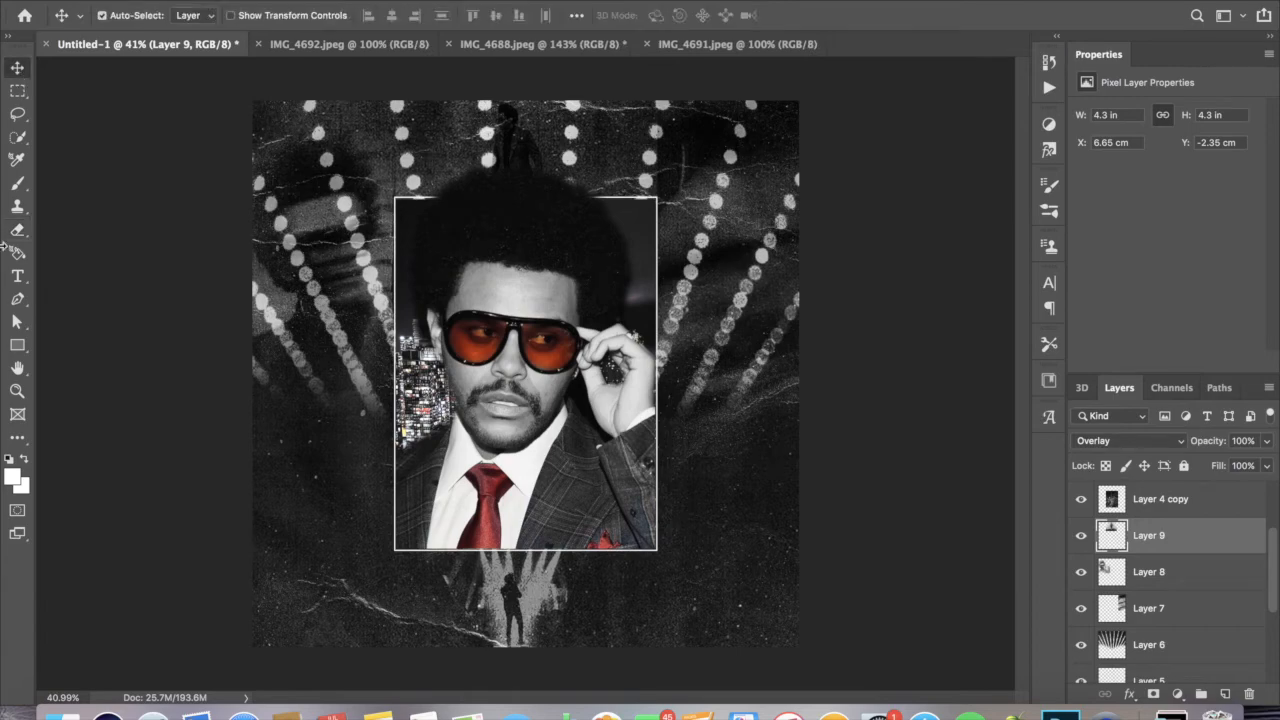
- Open the concert image IMG_4695.JPG and bring it into the poster below the portrait
{"action": "left_click", "coordinate": [152, 1]}
{"action": "left_click", "coordinate": [156, 6]}
{"action": "left_click", "coordinate": [510, 320]}
{"action": "key", "text": "Up"}
{"action": "key", "text": "Up"}
{"action": "key", "text": "Up"}
{"action": "key", "text": "Return"}
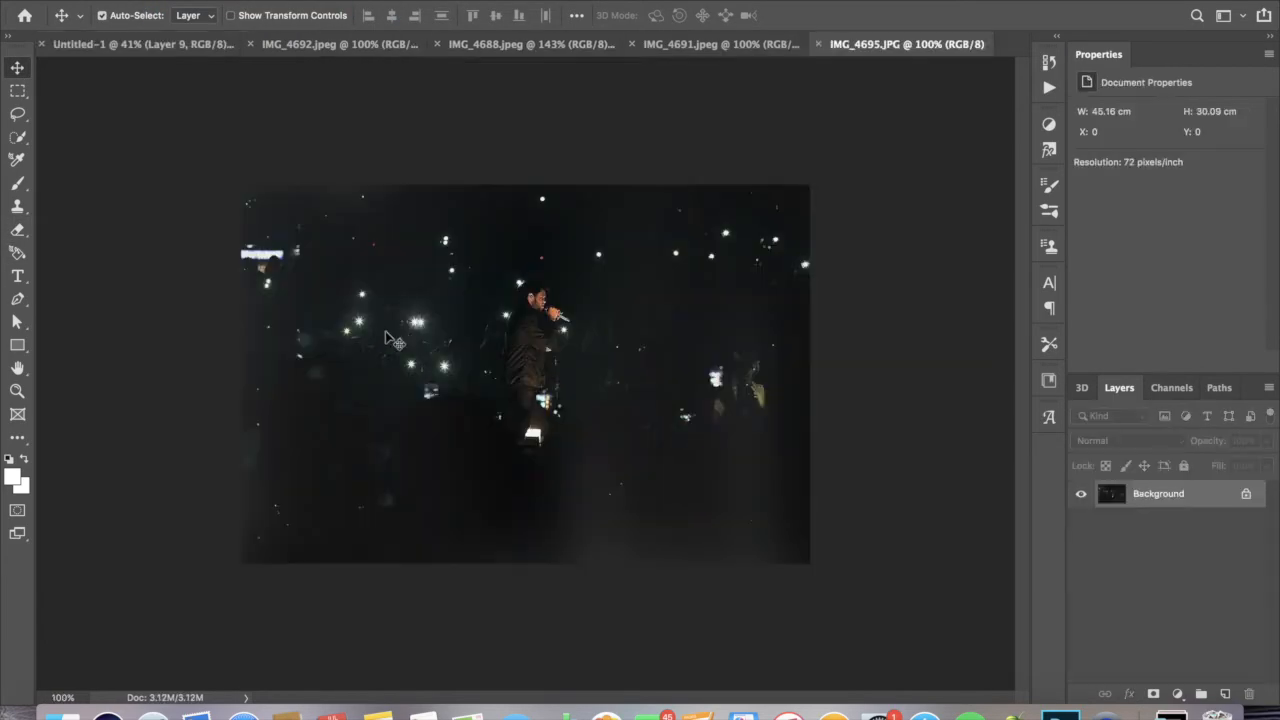
{"action": "left_click_drag", "start_coordinate": [117, 55], "coordinate": [488, 578]}
- Hide Layer 5 and scale the concert image to about 11.63 × 7.75 in across the poster's lower part
{"action": "scroll", "coordinate": [1088, 540], "scroll_direction": "down", "scroll_amount": 8}
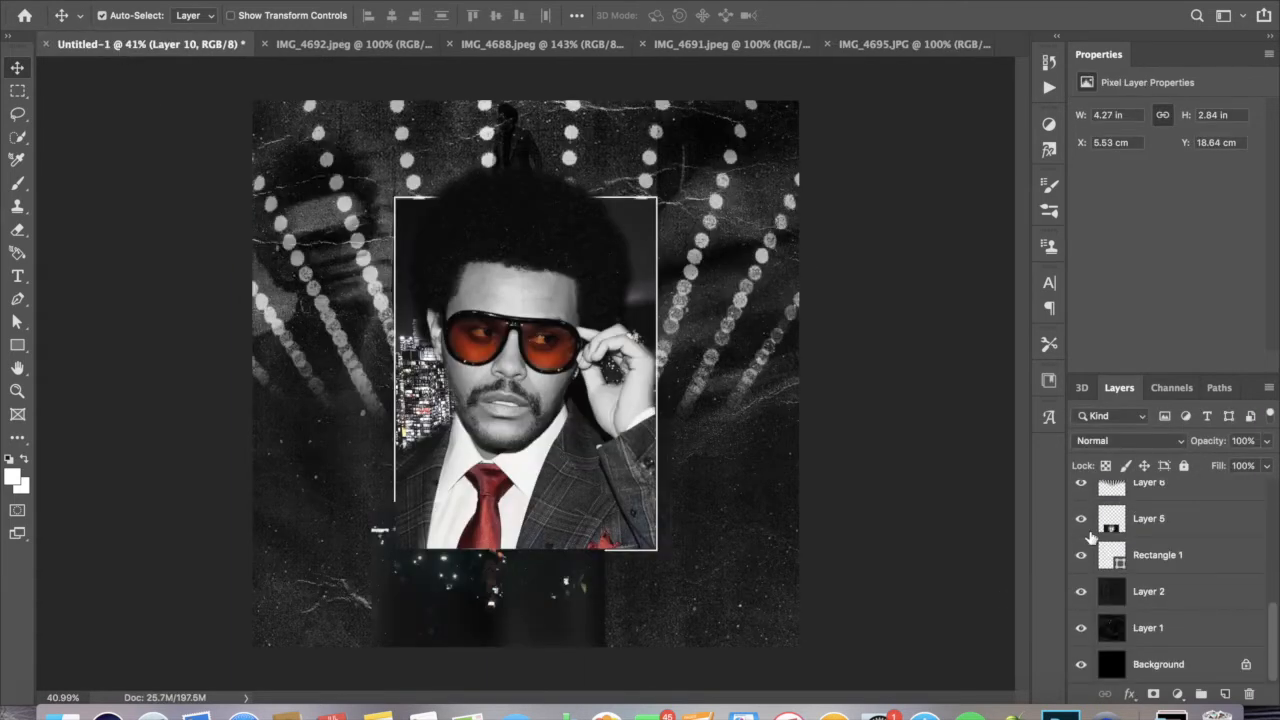
{"action": "key", "text": "super+t"}
{"action": "left_click_drag", "start_coordinate": [603, 656], "coordinate": [812, 690]}
{"action": "left_click_drag", "start_coordinate": [371, 501], "coordinate": [138, 346]}
{"action": "left_click_drag", "start_coordinate": [355, 497], "coordinate": [409, 612]}
{"action": "left_click", "coordinate": [869, 15]}
- Convert the concert image to black and white and move its layer directly below Rectangle 1
{"action": "left_click", "coordinate": [160, 0]}
{"action": "mouse_move", "coordinate": [238, 2]}
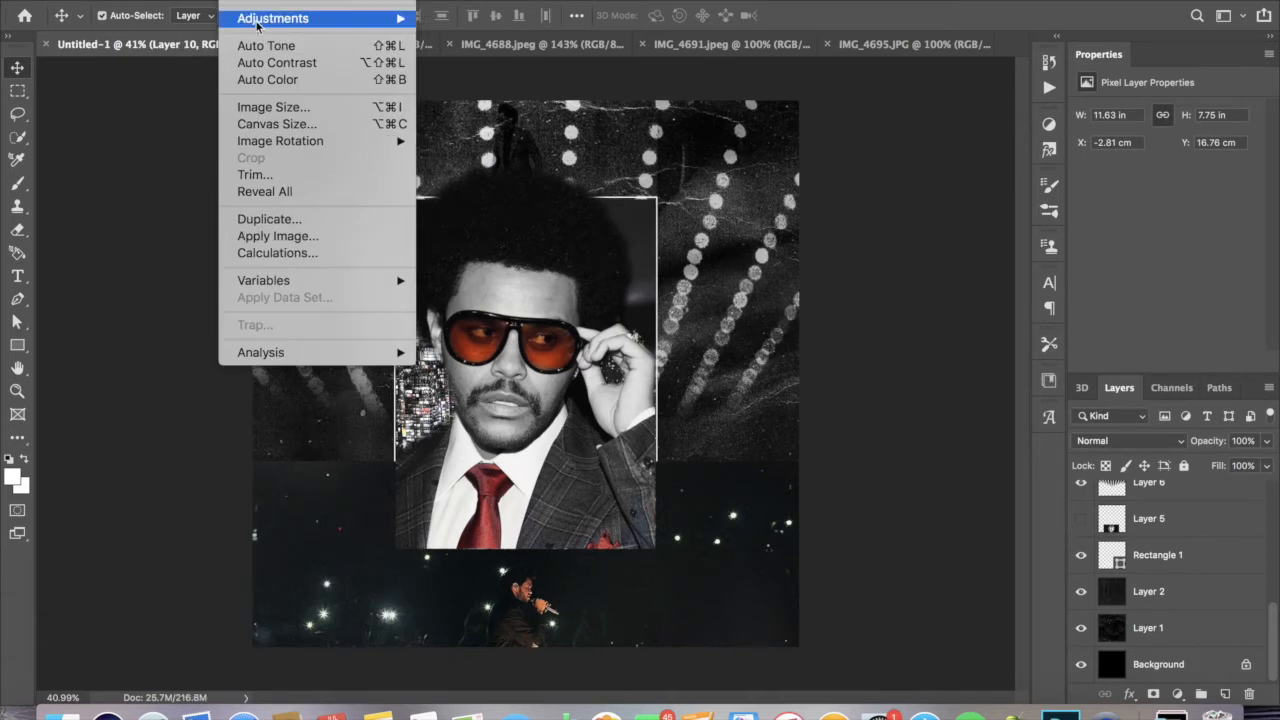
{"action": "left_click", "coordinate": [551, 149]}
{"action": "left_click", "coordinate": [1213, 94]}
{"action": "scroll", "coordinate": [1212, 560], "scroll_direction": "up", "scroll_amount": 5}
{"action": "mouse_move", "coordinate": [1212, 559]}
{"action": "left_mouse_down"}
{"action": "mouse_move", "coordinate": [1212, 652]}
{"action": "mouse_move", "coordinate": [1211, 563]}
{"action": "left_mouse_up"}
- Try out blend modes on the concert layer and set it to Lighten
{"action": "left_click", "coordinate": [1130, 440]}
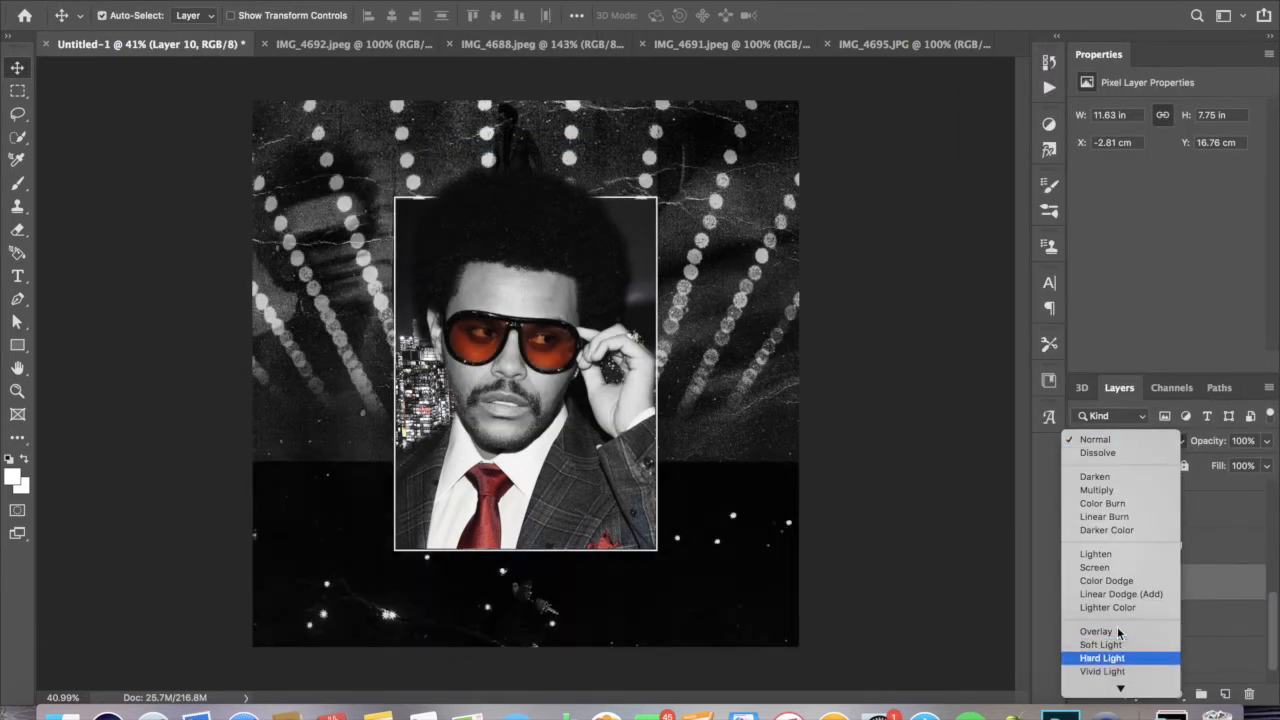
{"action": "key", "text": "Up"}
{"action": "key", "text": "Up"}
{"action": "key", "text": "Up"}
{"action": "key", "text": "Up"}
{"action": "key", "text": "Up"}
{"action": "key", "text": "Up"}
{"action": "key", "text": "Up"}
{"action": "key", "text": "Up"}
{"action": "key", "text": "Up"}
{"action": "key", "text": "Up"}
{"action": "key", "text": "Up"}
{"action": "key", "text": "Up"}
{"action": "key", "text": "Down"}
{"action": "key", "text": "Down"}
{"action": "key", "text": "Down"}
{"action": "key", "text": "Down"}
{"action": "key", "text": "Down"}
{"action": "key", "text": "Down"}
{"action": "key", "text": "Down"}
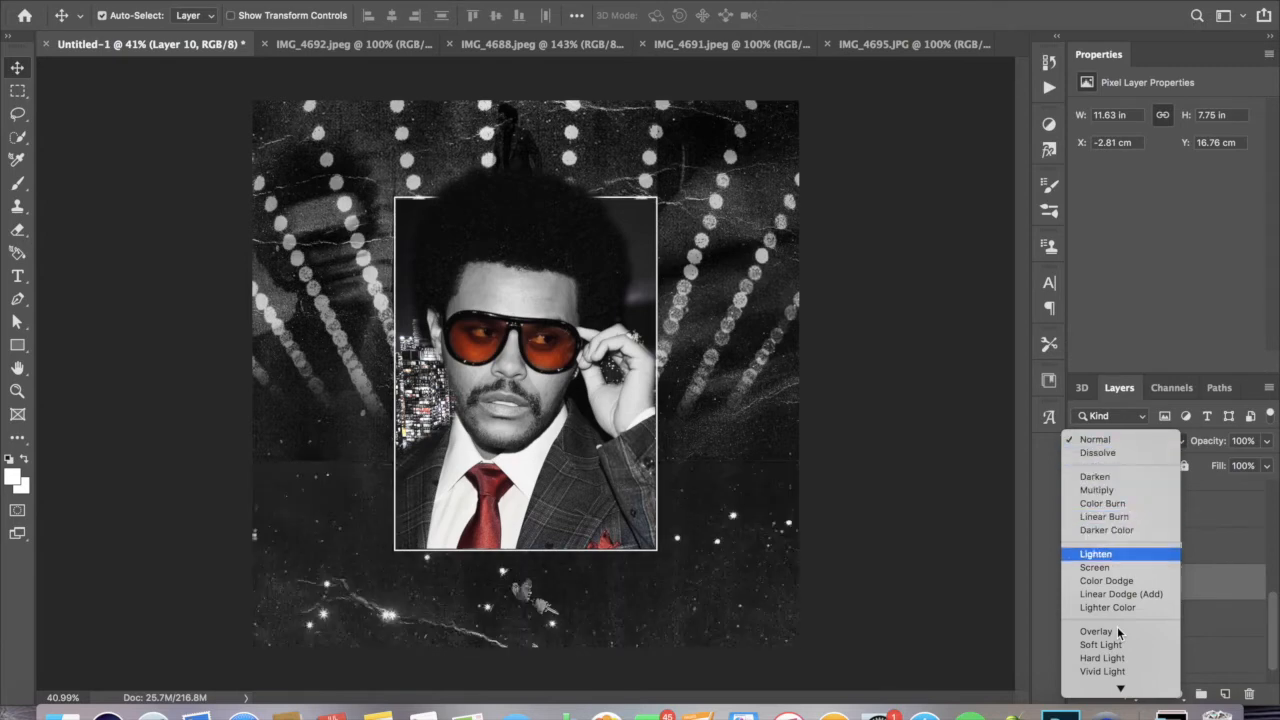
{"action": "key", "text": "Down"}
{"action": "key", "text": "Down"}
{"action": "key", "text": "Down"}
{"action": "key", "text": "Up"}
{"action": "key", "text": "Up"}
{"action": "key", "text": "Up"}
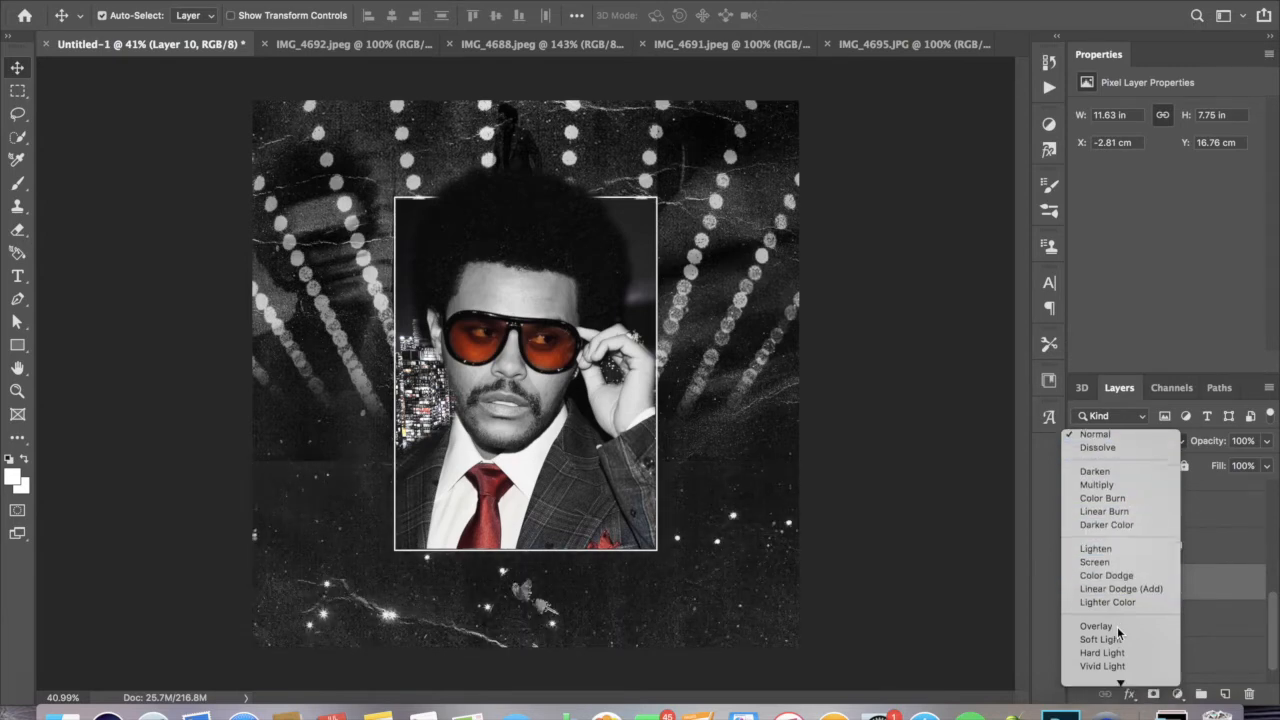
{"action": "key", "text": "Return"}
- Fade the concert image's edges with the 900 px soft eraser
{"action": "key", "text": "e"}
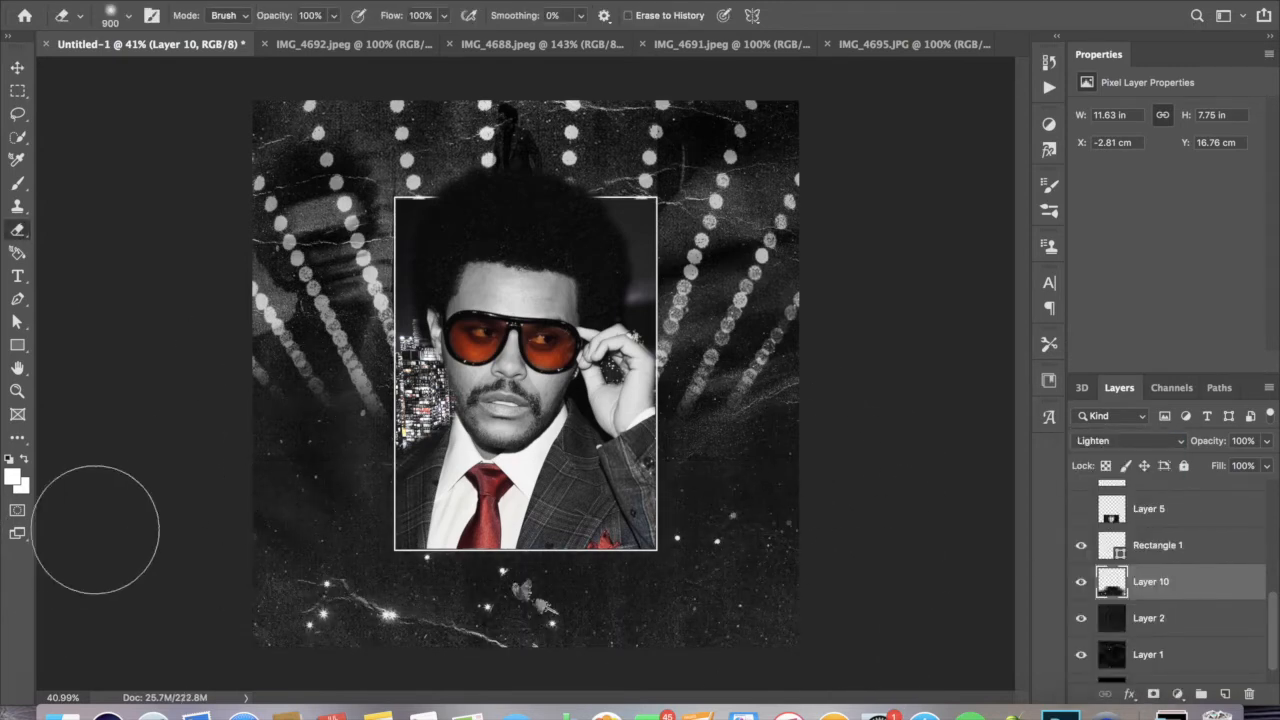
{"action": "left_click", "coordinate": [17, 230]}
{"action": "left_click", "coordinate": [197, 612]}
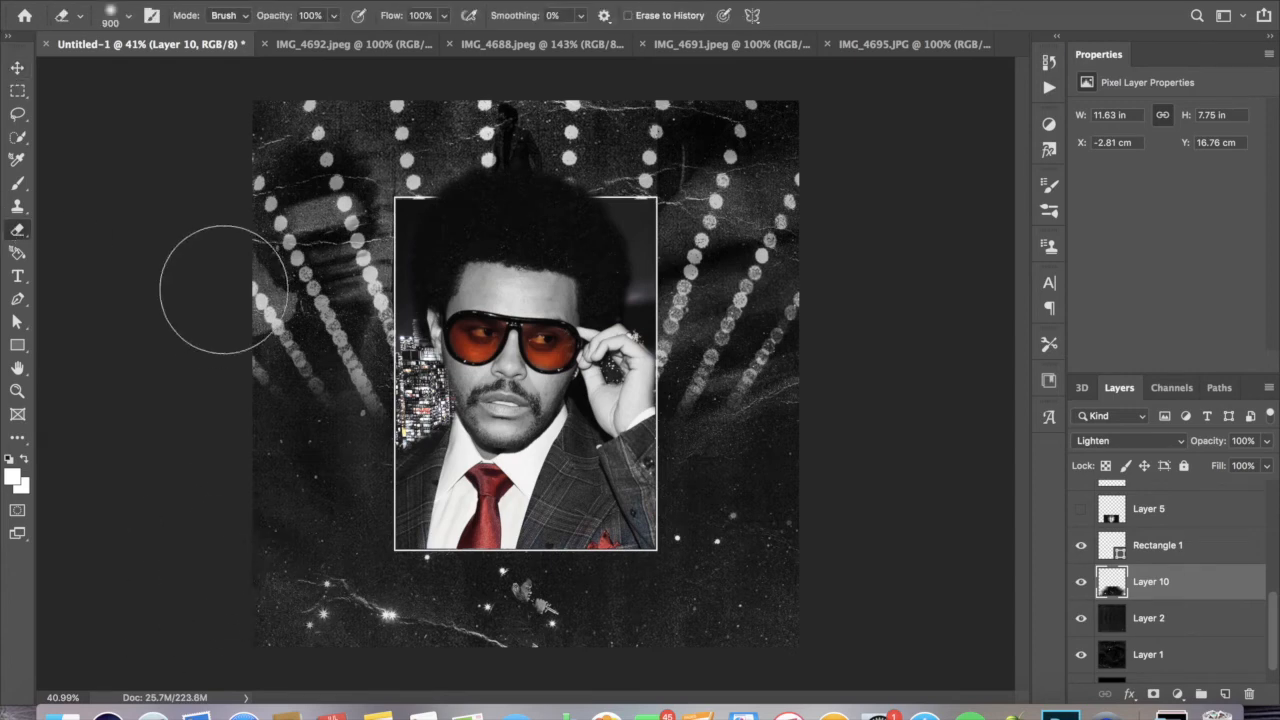
- Add the white title "theWEEKEND" above the portrait frame and move its layer to the top of the layer stack
{"action": "key", "text": "t"}
{"action": "left_click", "coordinate": [412, 150]}
{"action": "key", "text": "BackSpace"}
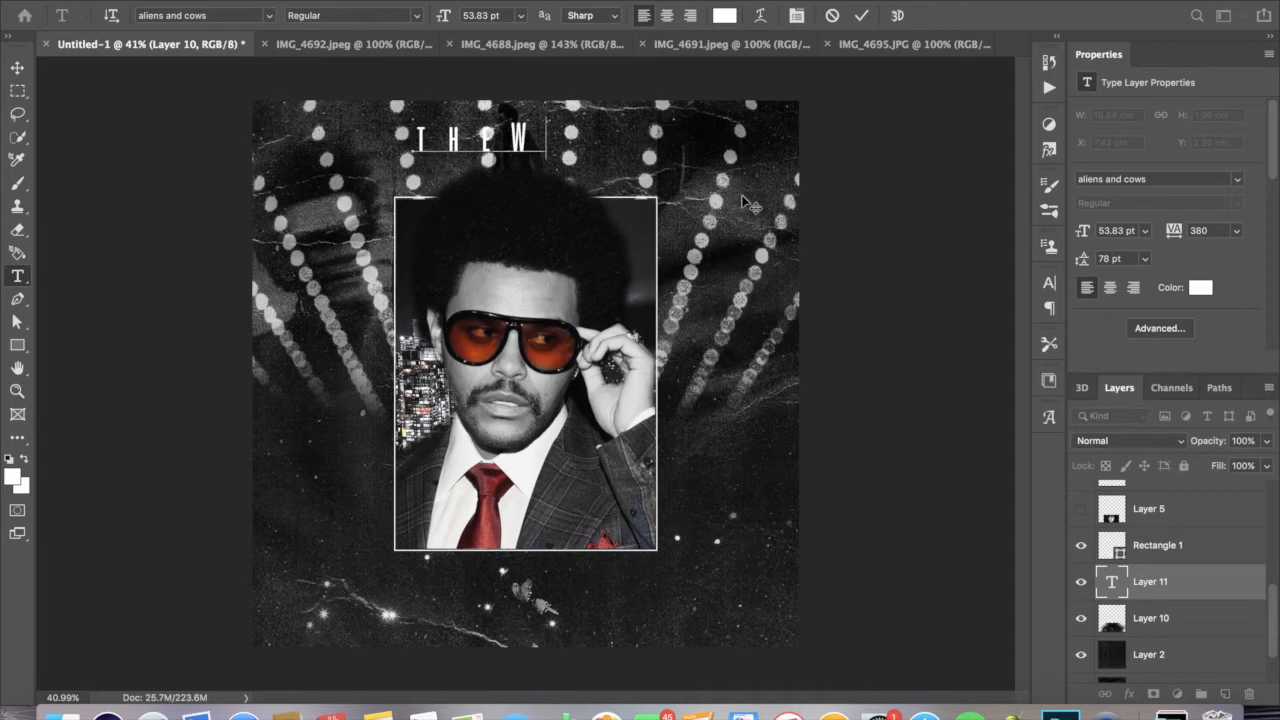
{"action": "left_click", "coordinate": [861, 15]}
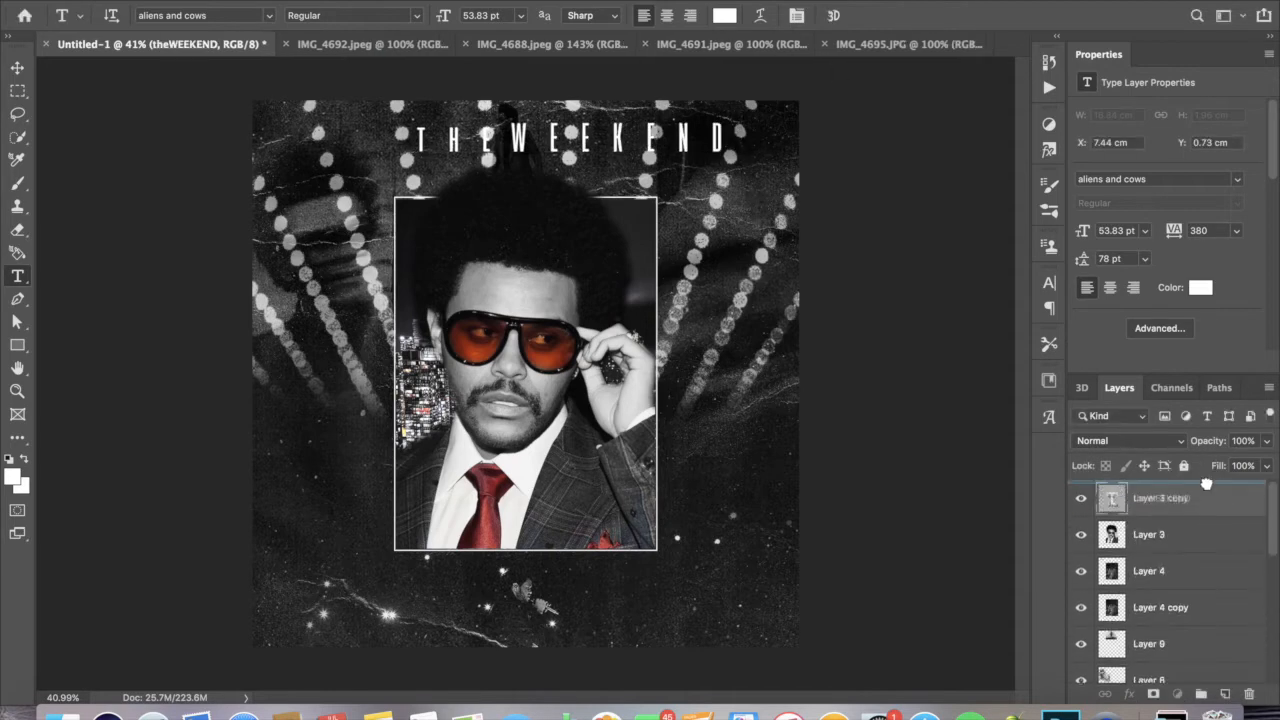
- Preview fonts on the title text and set it to BlackGold
{"action": "left_click_drag", "start_coordinate": [723, 128], "coordinate": [156, 35]}
{"action": "left_click", "coordinate": [269, 16]}
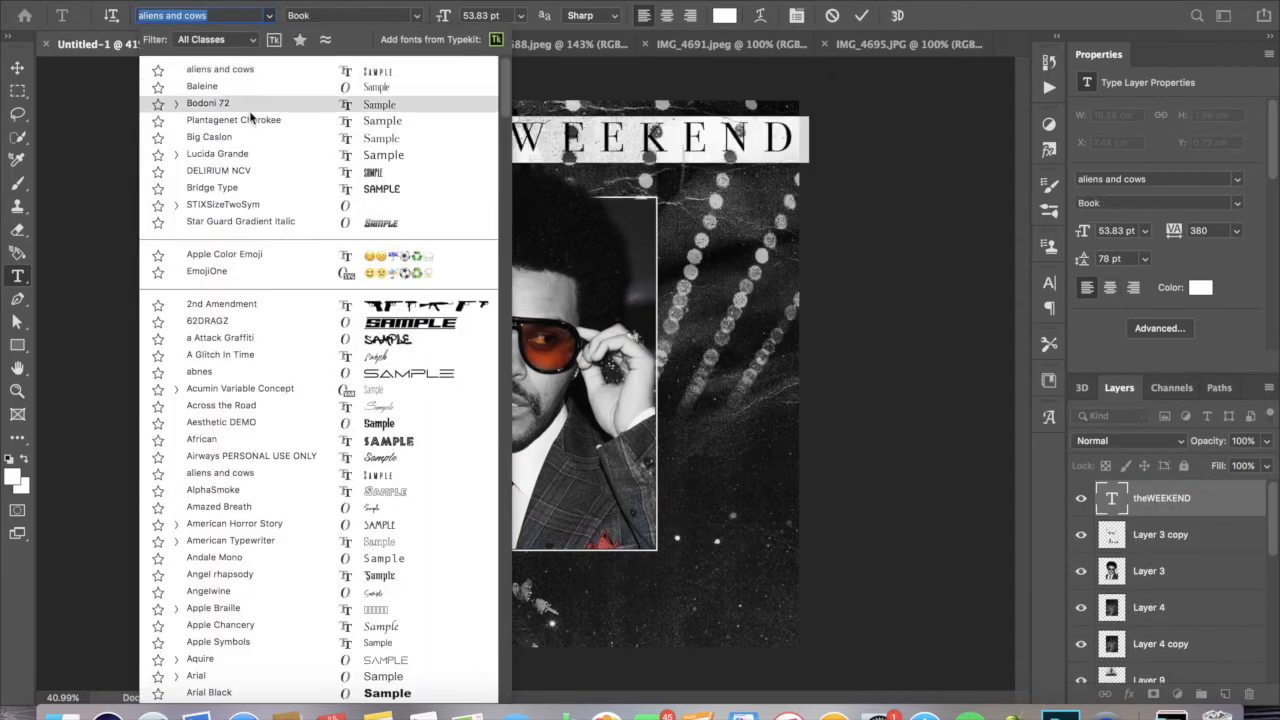
{"action": "key", "text": "Down"}
{"action": "key", "text": "Down"}
{"action": "key", "text": "Down"}
{"action": "key", "text": "Down"}
{"action": "key", "text": "Down"}
{"action": "key", "text": "Down"}
{"action": "key", "text": "Down"}
{"action": "key", "text": "Down"}
{"action": "key", "text": "Down"}
{"action": "key", "text": "Down"}
{"action": "key", "text": "Down"}
{"action": "key", "text": "Down"}
{"action": "key", "text": "Down"}
{"action": "key", "text": "Down"}
{"action": "key", "text": "Down"}
{"action": "key", "text": "Down"}
{"action": "key", "text": "Down"}
{"action": "key", "text": "Down"}
{"action": "key", "text": "Down"}
{"action": "key", "text": "Down"}
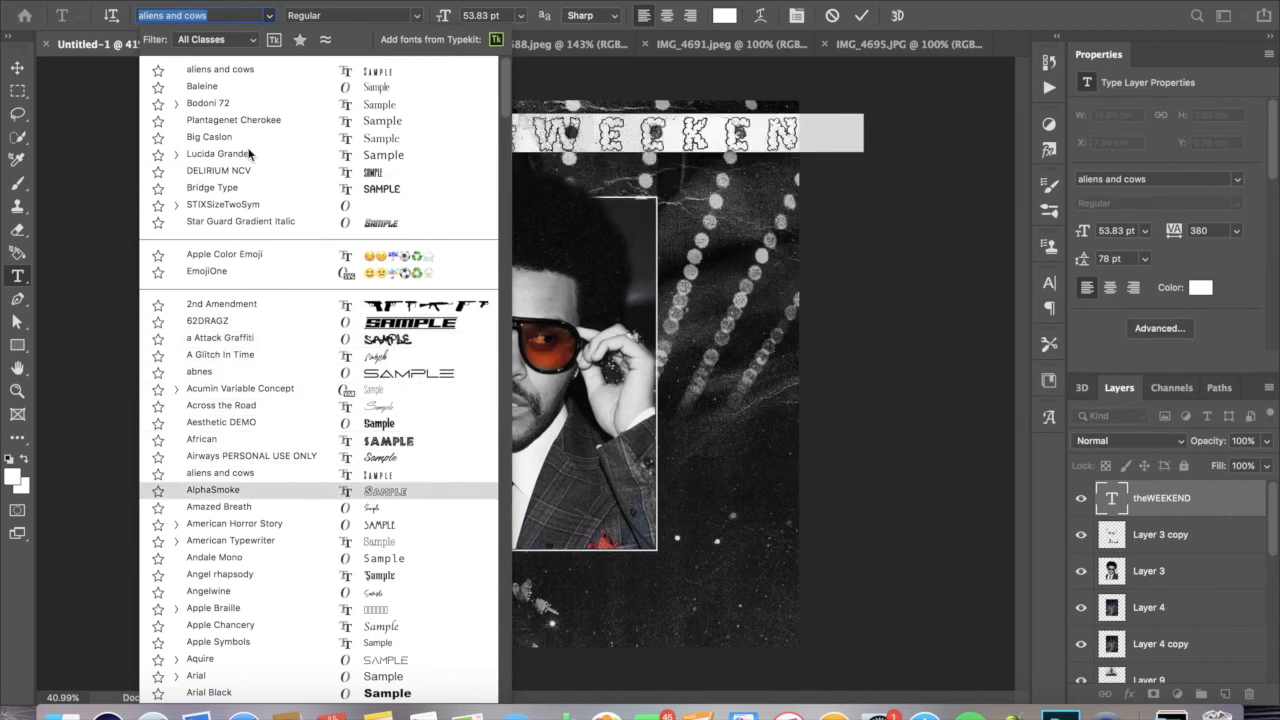
{"action": "key", "text": "Down"}
{"action": "key", "text": "Down"}
{"action": "key", "text": "Down"}
{"action": "key", "text": "Down"}
{"action": "key", "text": "Down"}
{"action": "key", "text": "Down"}
{"action": "key", "text": "Down"}
{"action": "key", "text": "Down"}
{"action": "key", "text": "Down"}
{"action": "key", "text": "Down"}
{"action": "key", "text": "Down"}
{"action": "key", "text": "Down"}
{"action": "key", "text": "Down"}
{"action": "key", "text": "Down"}
{"action": "key", "text": "Down"}
{"action": "key", "text": "Down"}
{"action": "key", "text": "Down"}
{"action": "key", "text": "Down"}
{"action": "key", "text": "Down"}
{"action": "key", "text": "Down"}
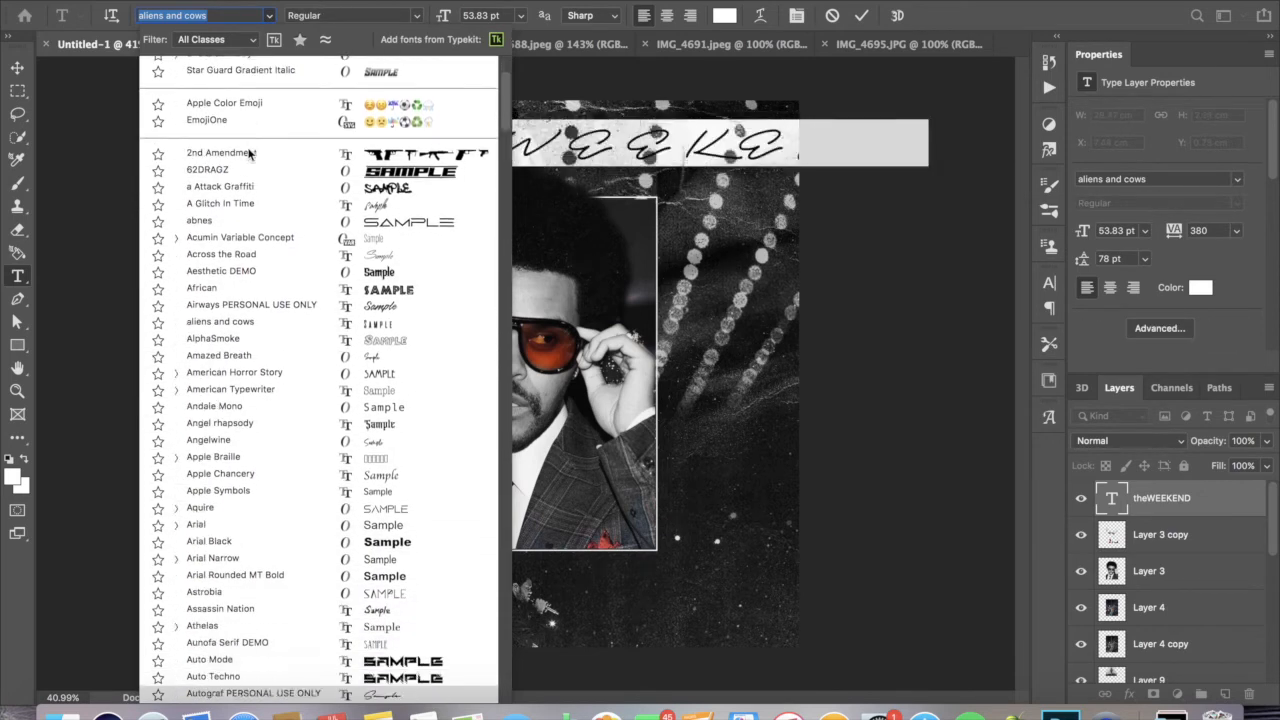
{"action": "key", "text": "Down"}
{"action": "key", "text": "Down"}
{"action": "key", "text": "Down"}
{"action": "key", "text": "Down"}
{"action": "key", "text": "Down"}
{"action": "key", "text": "Down"}
{"action": "key", "text": "Down"}
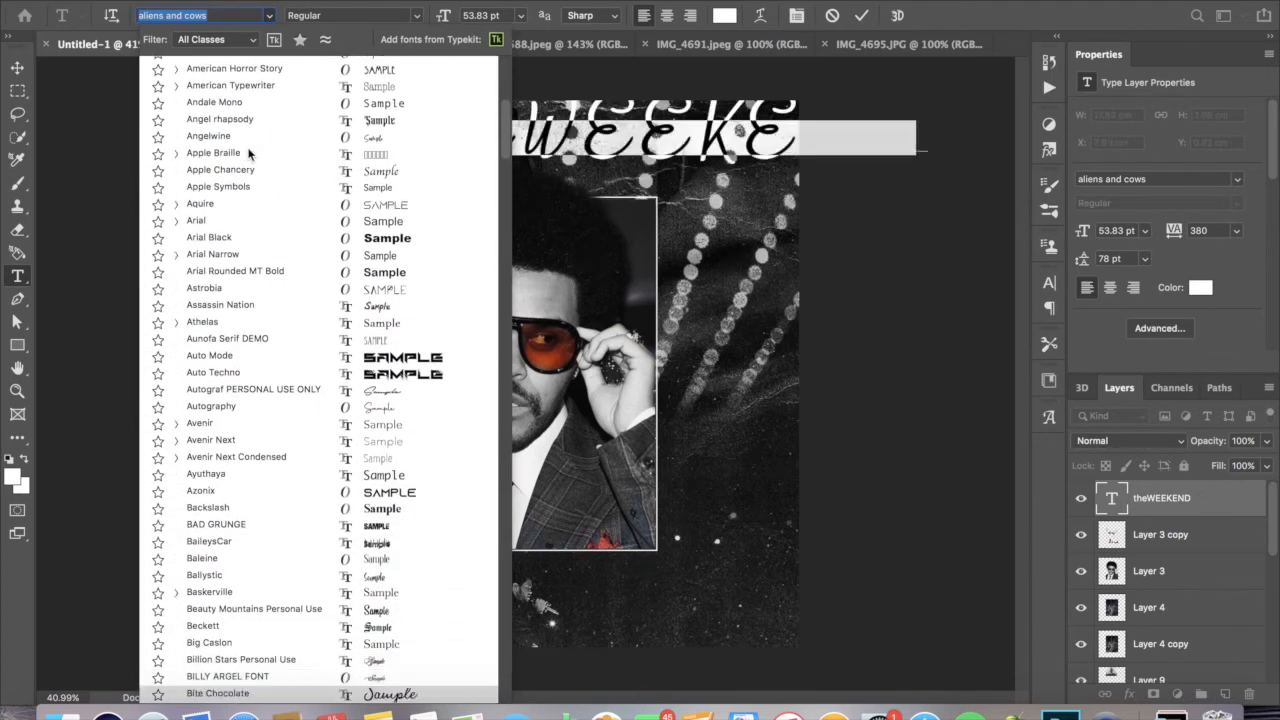
{"action": "key", "text": "Return"}
- Set the title's tracking to 0 and its text colour to black
{"action": "left_click", "coordinate": [1233, 235]}
{"action": "left_click", "coordinate": [1212, 340]}
{"action": "left_click_drag", "start_coordinate": [413, 139], "coordinate": [840, 140]}
{"action": "left_click", "coordinate": [1236, 231]}
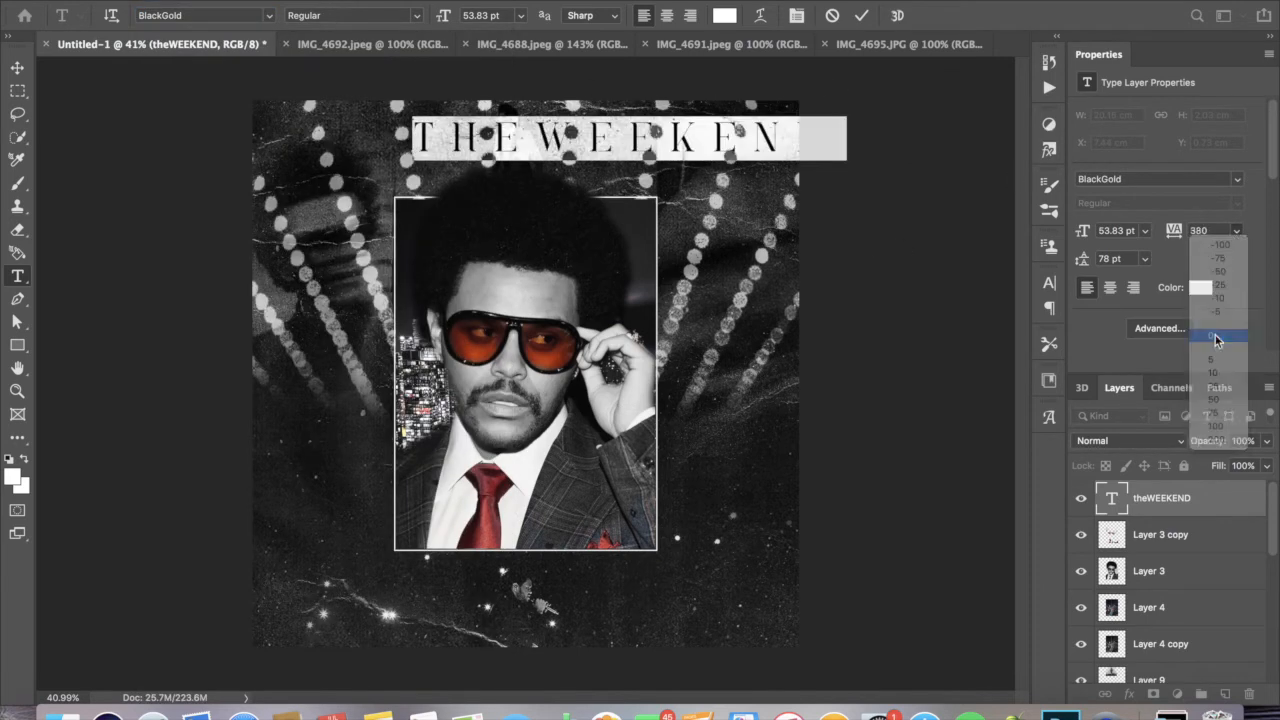
{"action": "left_click", "coordinate": [1216, 339]}
{"action": "left_click", "coordinate": [595, 135]}
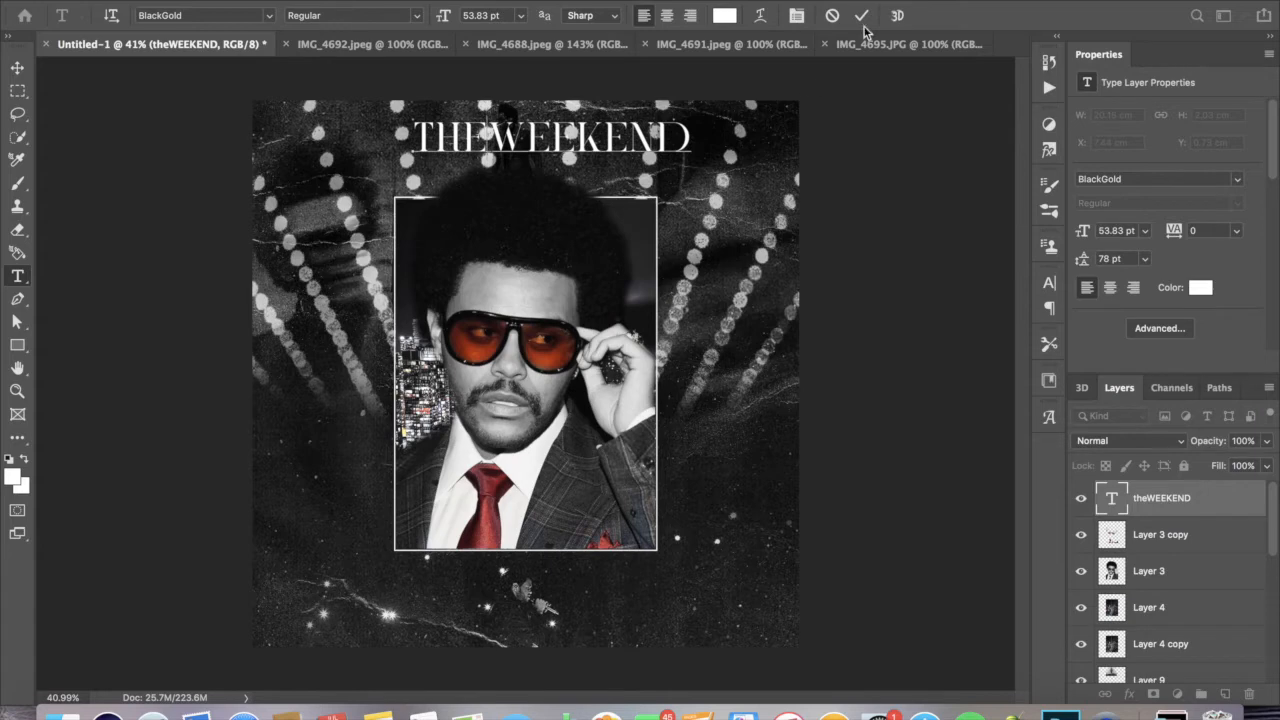
{"action": "left_click", "coordinate": [1202, 288]}
{"action": "key", "text": "Return"}
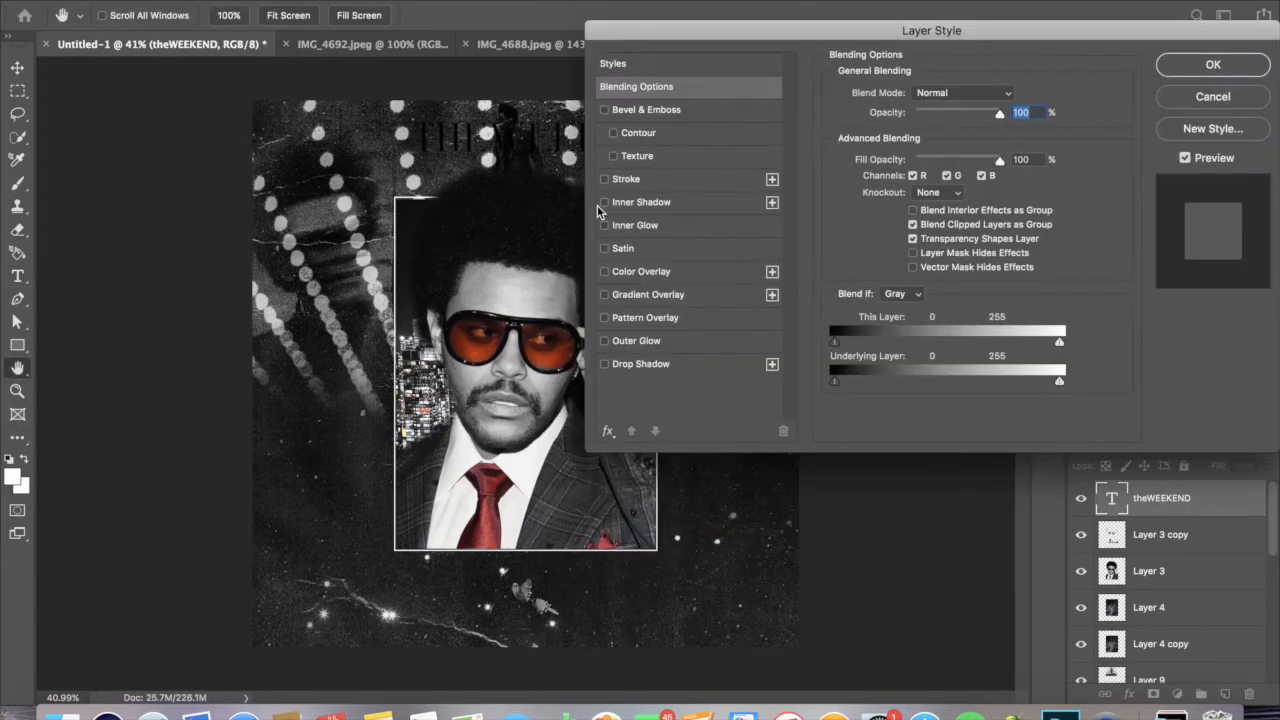
- Add a 4 px outside stroke to the title and enlarge it to about 94.96 pt across the poster's upper edge
{"action": "left_click", "coordinate": [700, 178]}
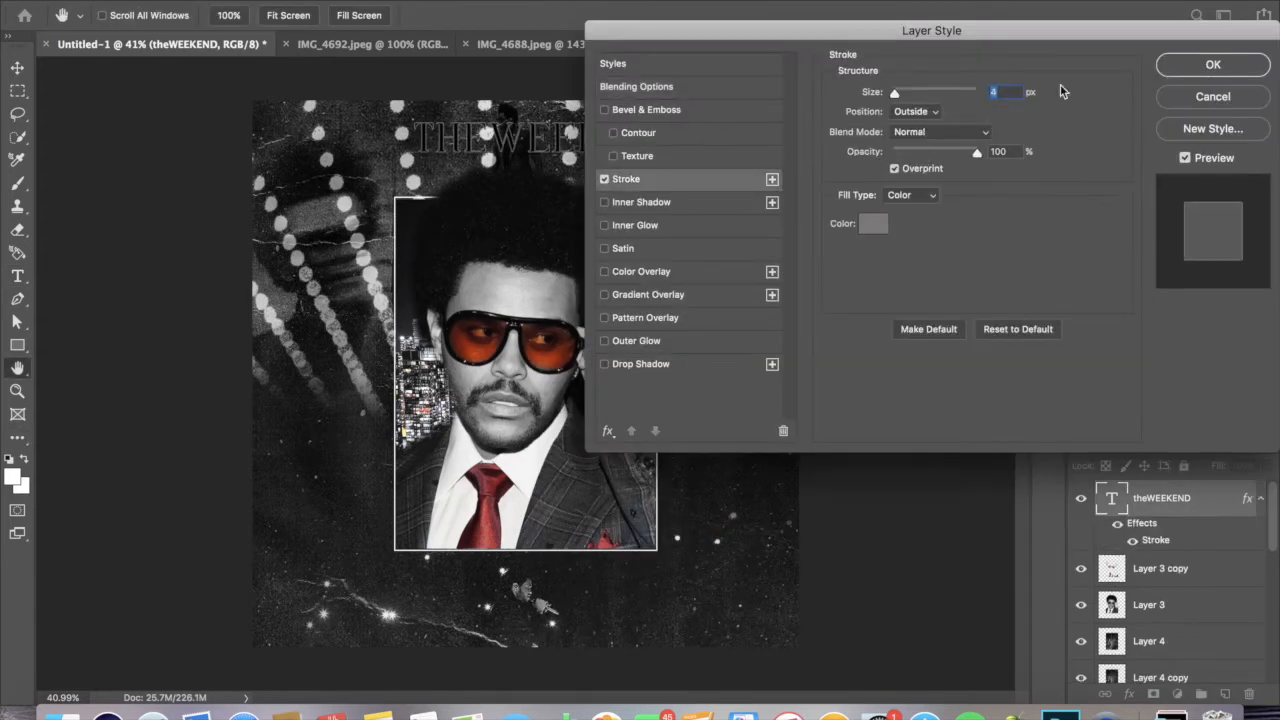
{"action": "left_click", "coordinate": [1188, 66]}
{"action": "key", "text": "super+t"}
{"action": "left_click_drag", "start_coordinate": [412, 154], "coordinate": [251, 200]}
{"action": "left_click_drag", "start_coordinate": [690, 180], "coordinate": [740, 187]}
{"action": "left_click_drag", "start_coordinate": [660, 146], "coordinate": [753, 97]}
{"action": "left_click", "coordinate": [873, 18]}
- Set the title's stroke colour to white
{"action": "double_click", "coordinate": [1193, 542]}
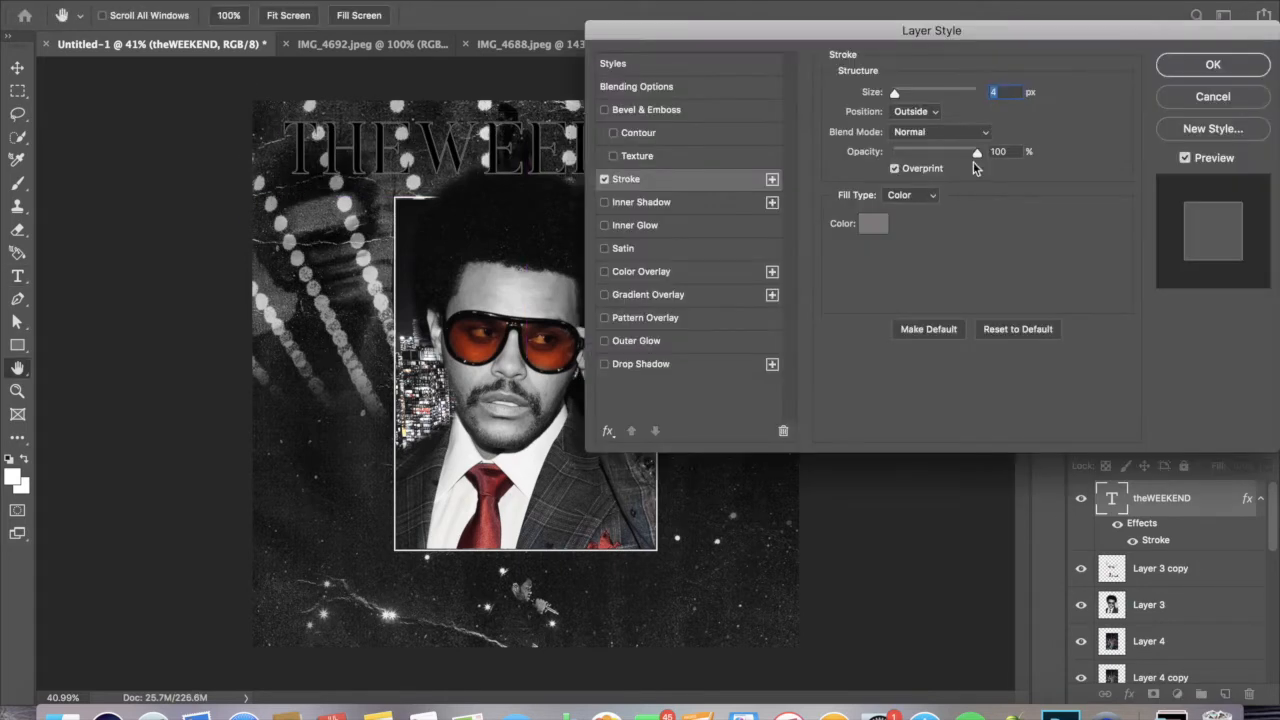
{"action": "left_click", "coordinate": [873, 224]}
{"action": "left_click_drag", "start_coordinate": [590, 400], "coordinate": [501, 318]}
{"action": "left_click", "coordinate": [958, 350]}
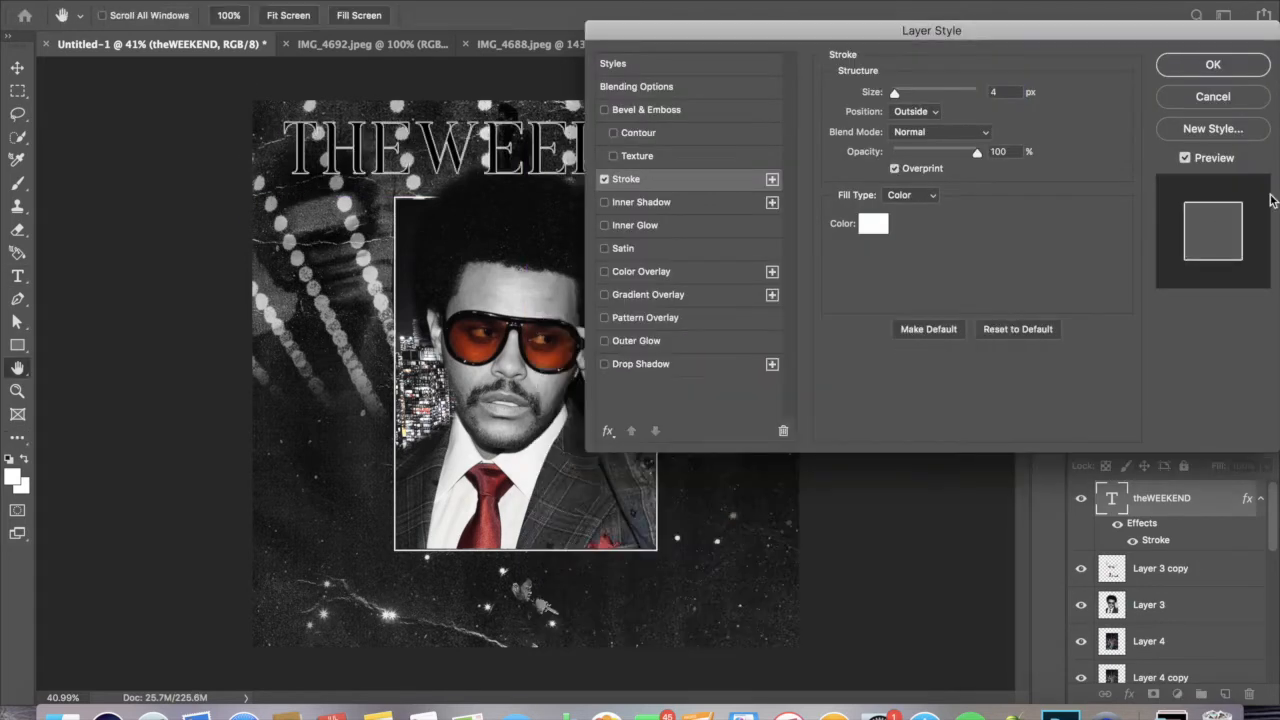
{"action": "left_click", "coordinate": [1213, 64]}
- Try the Bodoni 72 Smallcaps font on the title and undo the font change
{"action": "left_click_drag", "start_coordinate": [768, 152], "coordinate": [221, 127]}
{"action": "left_click", "coordinate": [269, 17]}
{"action": "key", "text": "Down"}
{"action": "key", "text": "Down"}
{"action": "key", "text": "Down"}
{"action": "key", "text": "Down"}
{"action": "key", "text": "Down"}
{"action": "key", "text": "Down"}
{"action": "key", "text": "Down"}
{"action": "key", "text": "Down"}
{"action": "key", "text": "Down"}
{"action": "key", "text": "Down"}
{"action": "key", "text": "Down"}
{"action": "key", "text": "Down"}
{"action": "key", "text": "Down"}
{"action": "key", "text": "Down"}
{"action": "key", "text": "Down"}
{"action": "key", "text": "Down"}
{"action": "key", "text": "Down"}
{"action": "key", "text": "Down"}
{"action": "key", "text": "Down"}
{"action": "key", "text": "Down"}
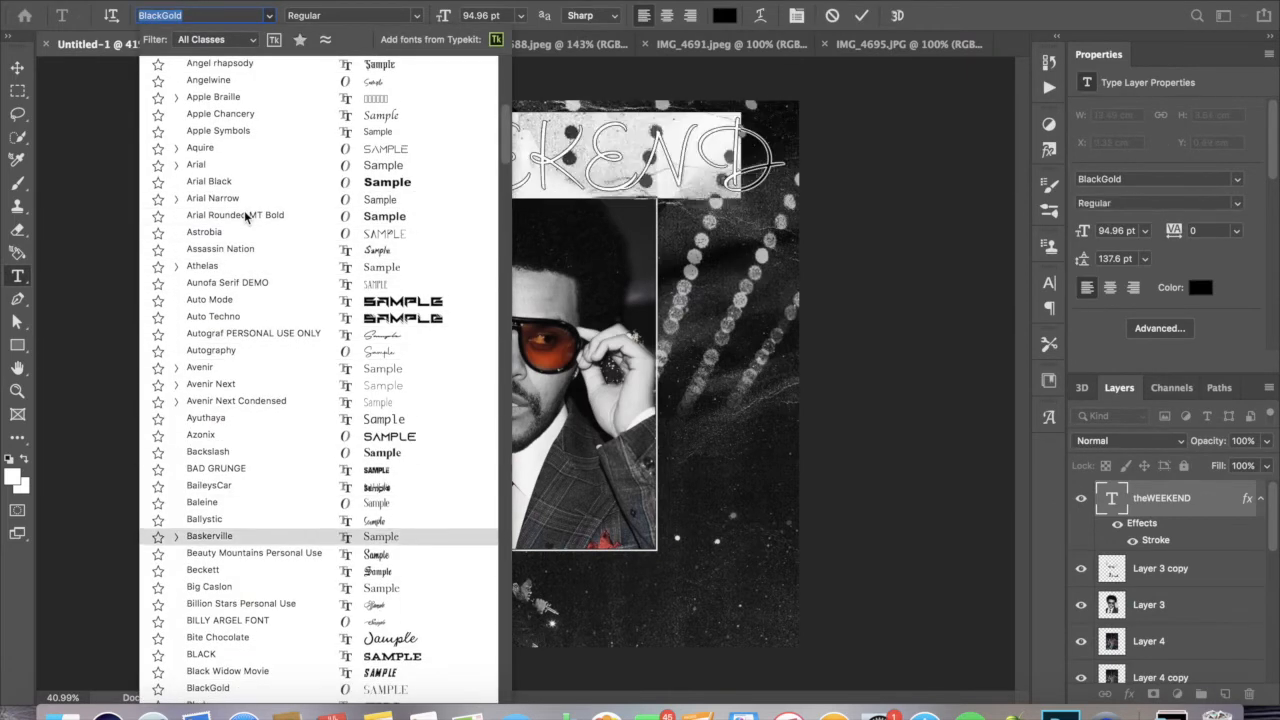
{"action": "key", "text": "Down"}
{"action": "key", "text": "Down"}
{"action": "key", "text": "Down"}
{"action": "key", "text": "Down"}
{"action": "key", "text": "Down"}
{"action": "key", "text": "Down"}
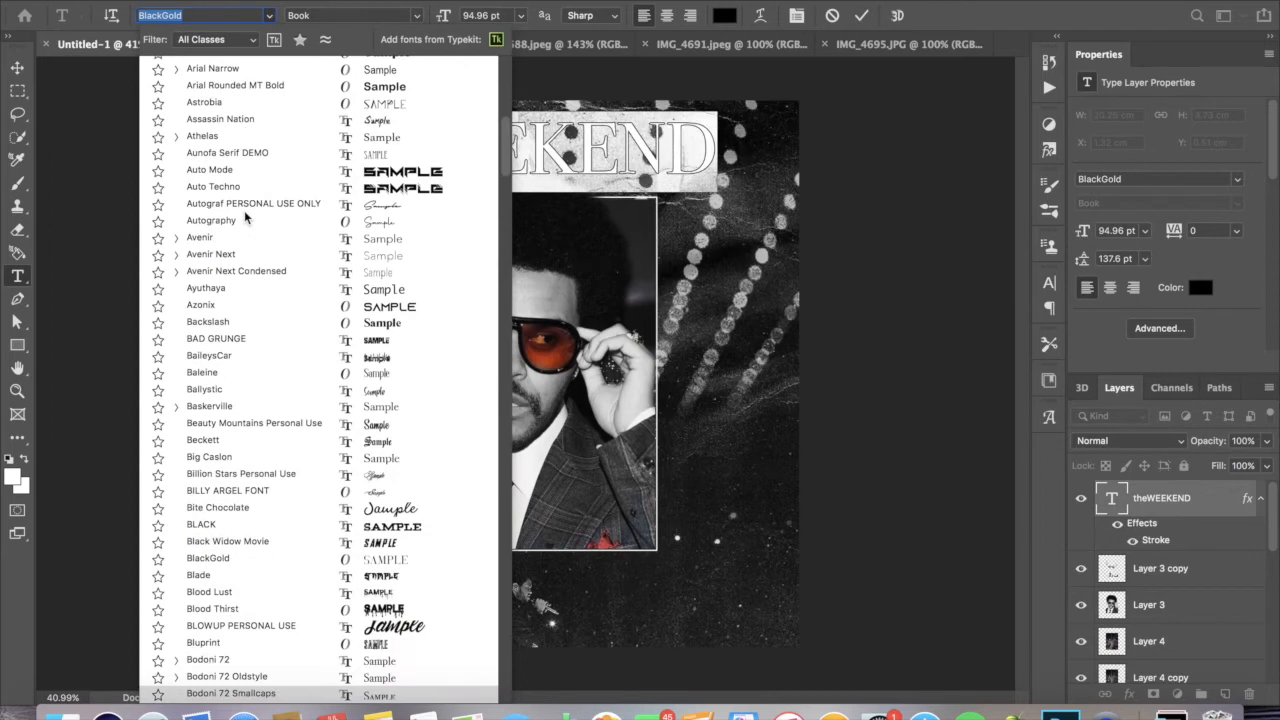
{"action": "key", "text": "Return"}
{"action": "left_click", "coordinate": [515, 144]}
{"action": "left_click", "coordinate": [862, 16]}
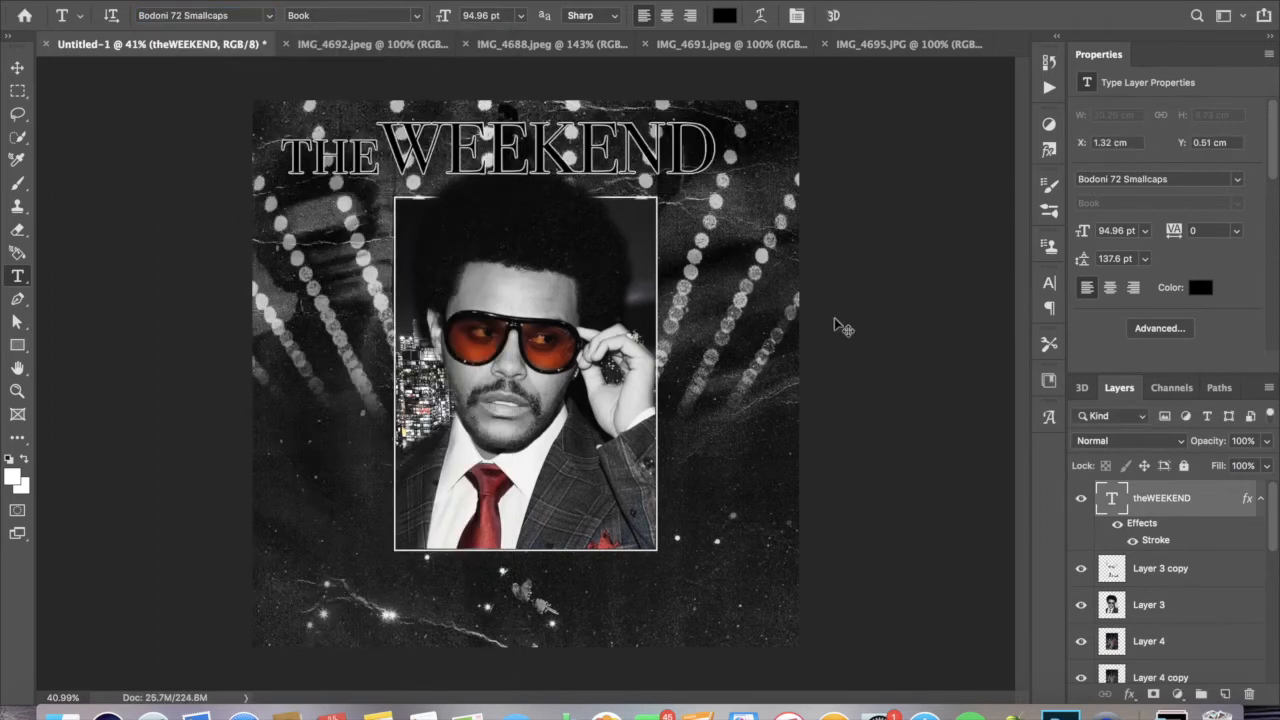
{"action": "key", "text": "super+z"}
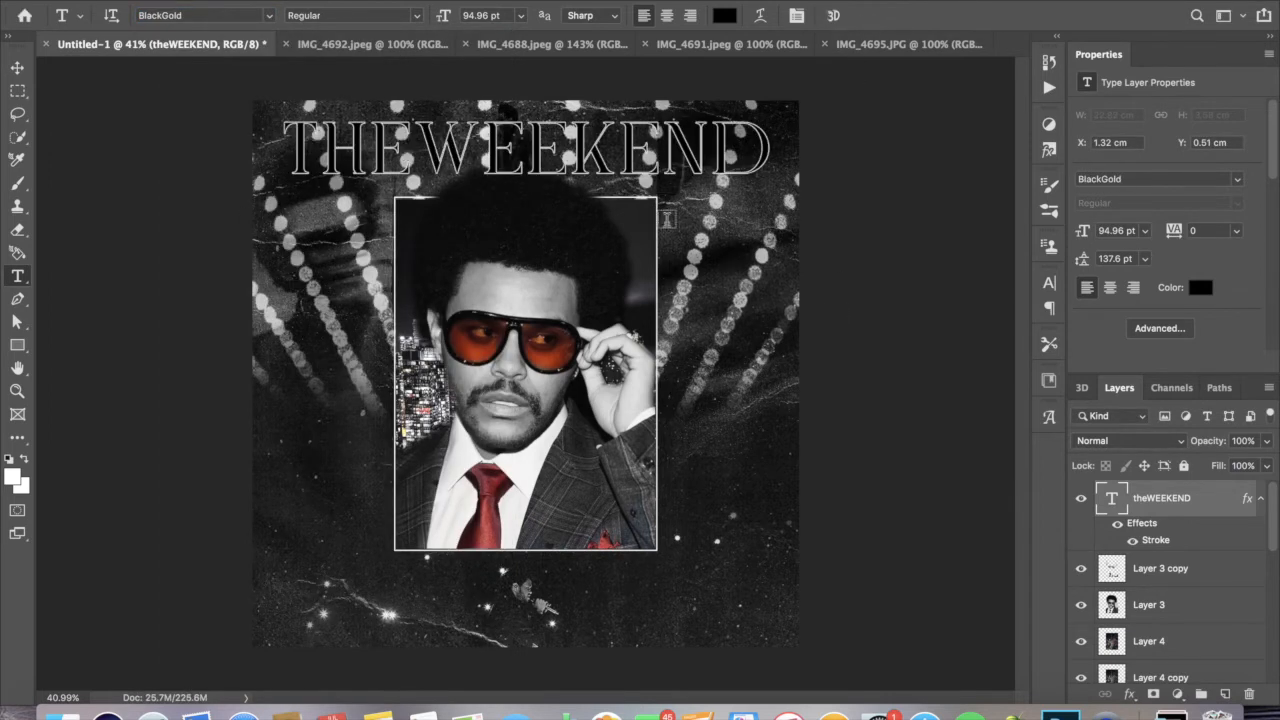
- Duplicate the title layer and place the copy directly beneath the original as a second line
{"action": "key", "text": "super+j"}
{"action": "key", "text": "super+t"}
{"action": "left_click_drag", "start_coordinate": [727, 153], "coordinate": [727, 214]}
{"action": "key", "text": "Return"}
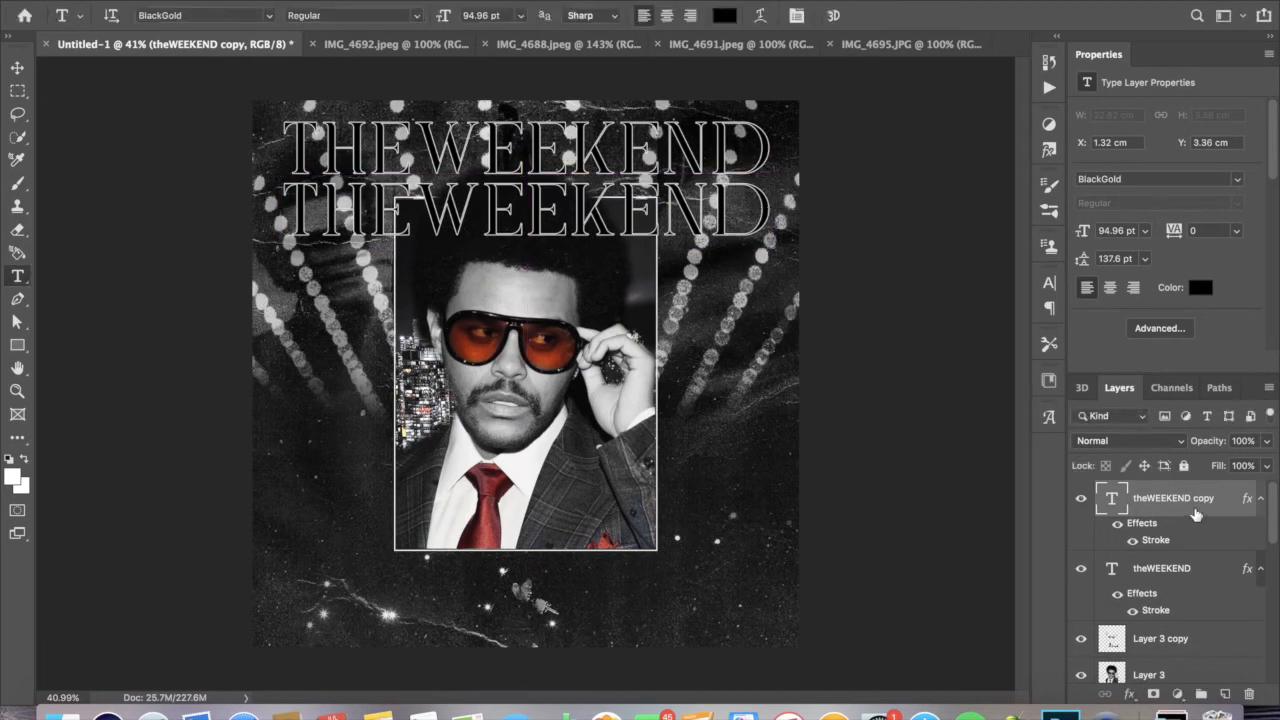
- Move the second title line's layer directly above Layer 2, behind the portrait frame, and set its opacity to 70%
{"action": "left_click_drag", "start_coordinate": [1193, 624], "coordinate": [1181, 574]}
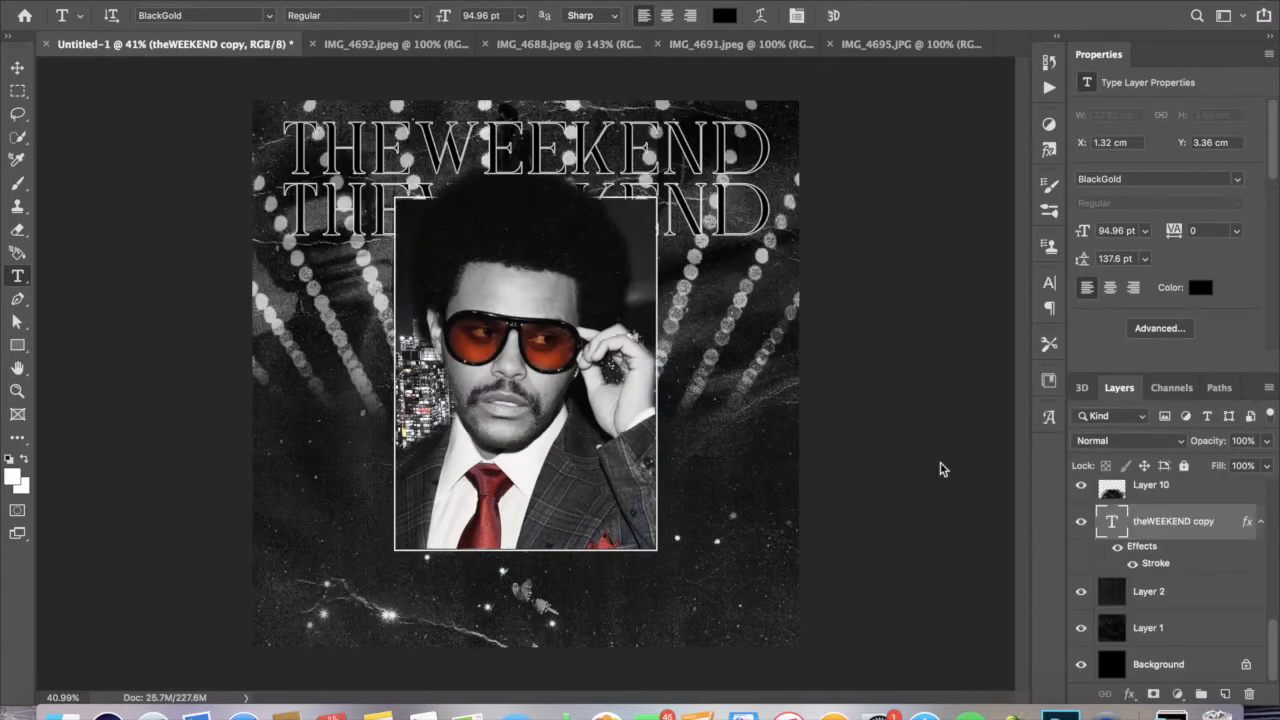
{"action": "left_click", "coordinate": [1268, 441]}
{"action": "left_click_drag", "start_coordinate": [1270, 467], "coordinate": [1242, 467]}
- Duplicate the second title line and place the new copy beneath it as a third line
{"action": "key", "text": "super+j"}
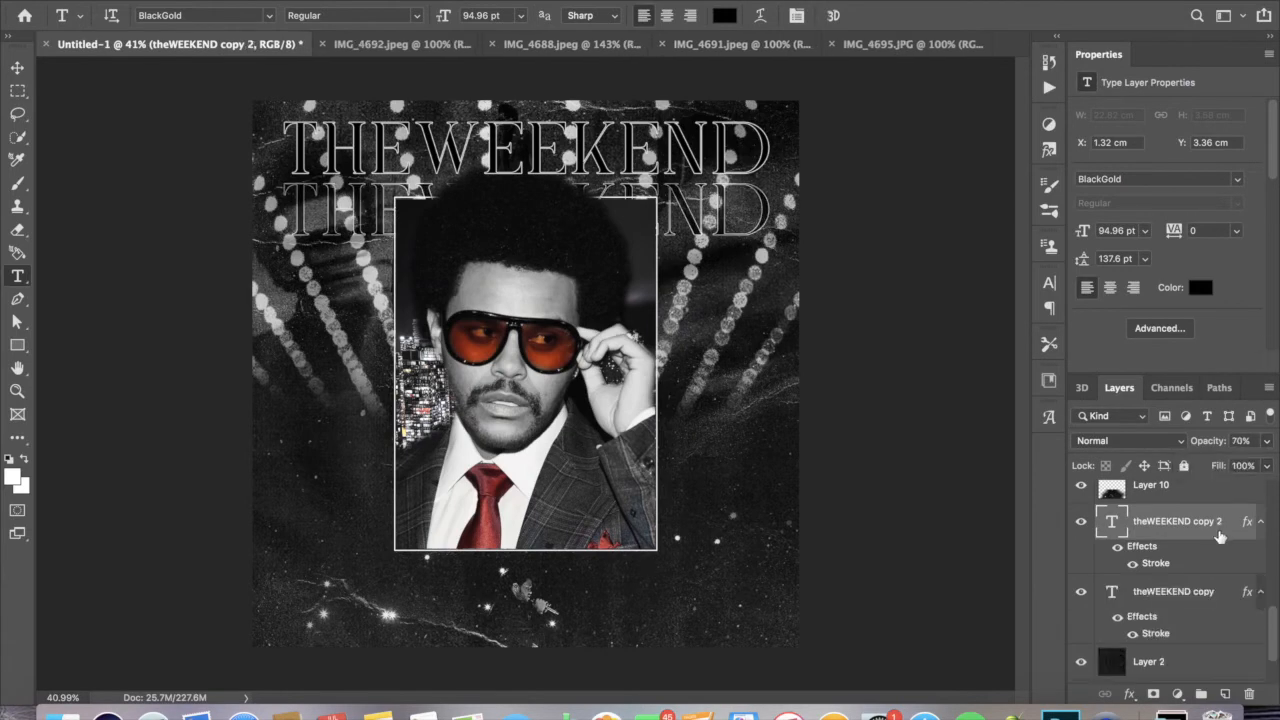
{"action": "key", "text": "super+t"}
{"action": "left_click_drag", "start_coordinate": [708, 220], "coordinate": [710, 281]}
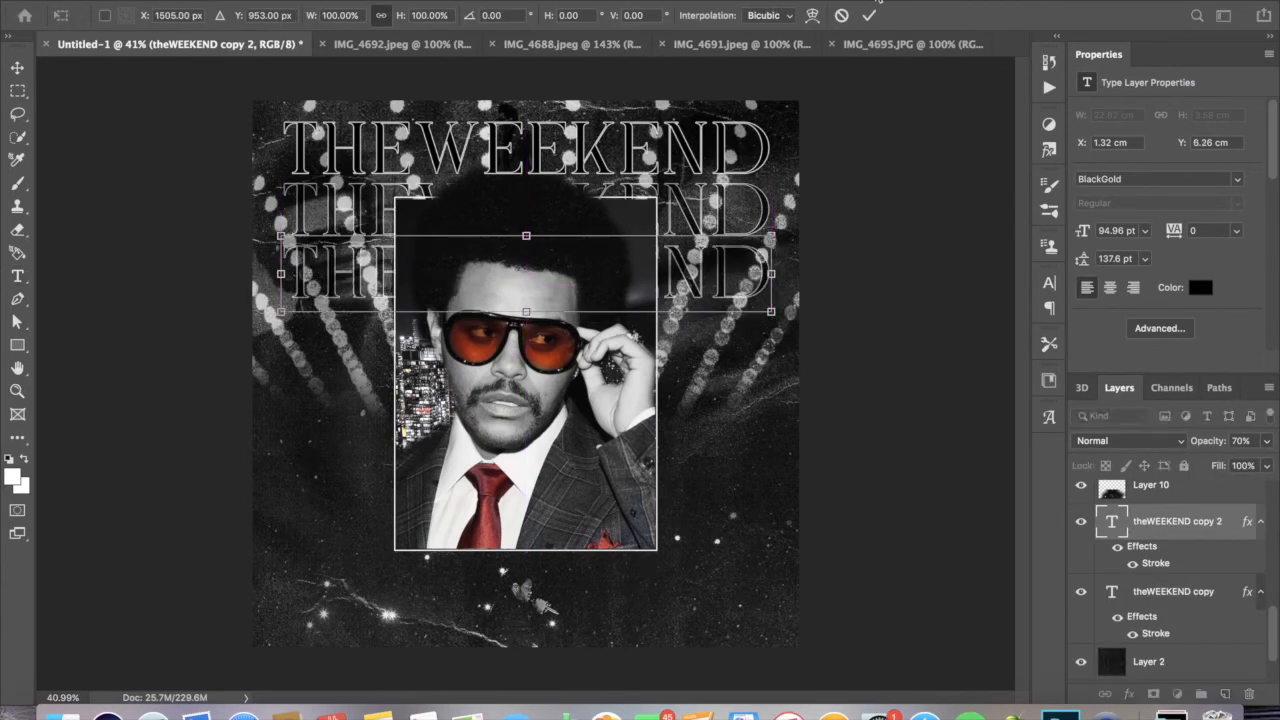
{"action": "key", "text": "Return"}
- Change the third title line's stroke to a linear black-to-white gradient at 90°
{"action": "double_click", "coordinate": [1208, 545]}
{"action": "left_click", "coordinate": [650, 179]}
{"action": "left_click", "coordinate": [873, 223]}
{"action": "left_click", "coordinate": [940, 356]}
{"action": "left_click", "coordinate": [912, 195]}
{"action": "left_click", "coordinate": [904, 210]}
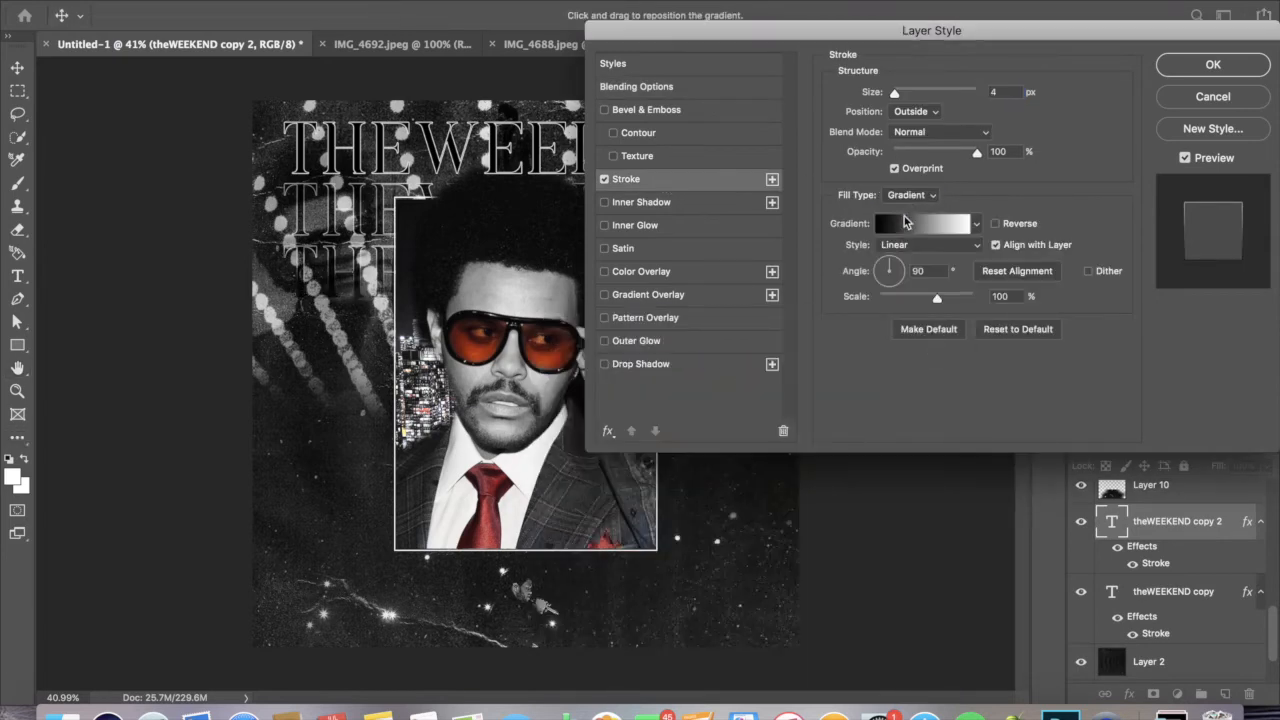
{"action": "left_click", "coordinate": [1245, 66]}
- Set the third title line's blend mode to Lighten and the second line's to Linear Dodge (Add)
{"action": "left_click", "coordinate": [1110, 441]}
{"action": "left_click", "coordinate": [1114, 556]}
{"action": "left_click", "coordinate": [1172, 646]}
{"action": "left_click", "coordinate": [1122, 441]}
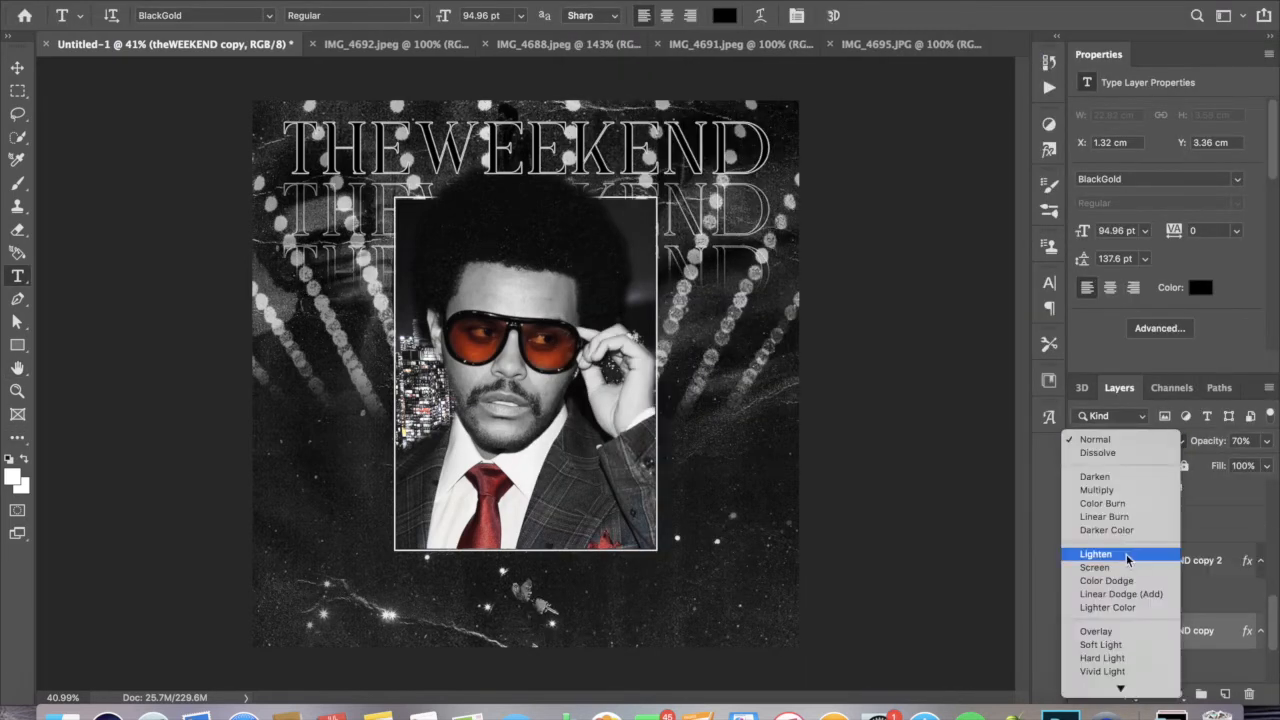
{"action": "left_click", "coordinate": [1127, 556]}
{"action": "left_click", "coordinate": [1143, 443]}
{"action": "key", "text": "Down"}
{"action": "key", "text": "Down"}
{"action": "key", "text": "Down"}
{"action": "key", "text": "Down"}
{"action": "key", "text": "Down"}
{"action": "key", "text": "Up"}
{"action": "key", "text": "Up"}
{"action": "key", "text": "Return"}
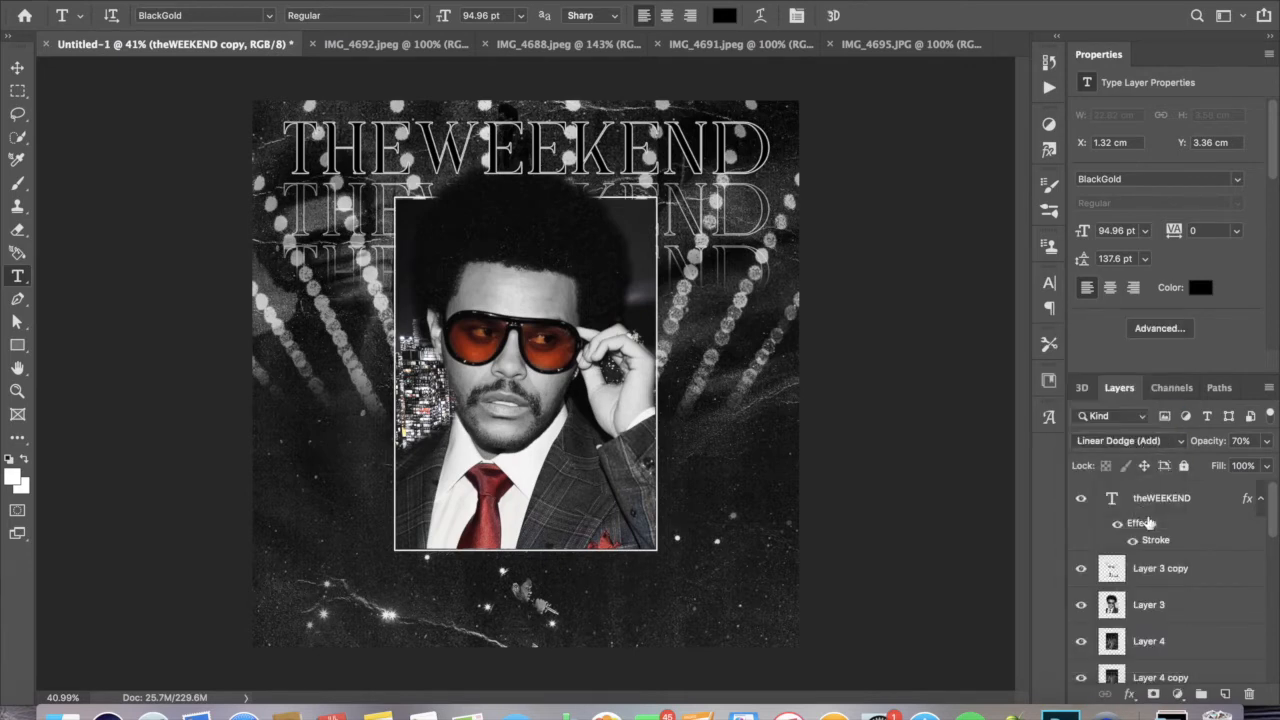
- Set the original title layer's blend mode to Lighten
{"action": "left_click", "coordinate": [1145, 504]}
{"action": "left_click", "coordinate": [1130, 441]}
{"action": "left_click", "coordinate": [1106, 556]}
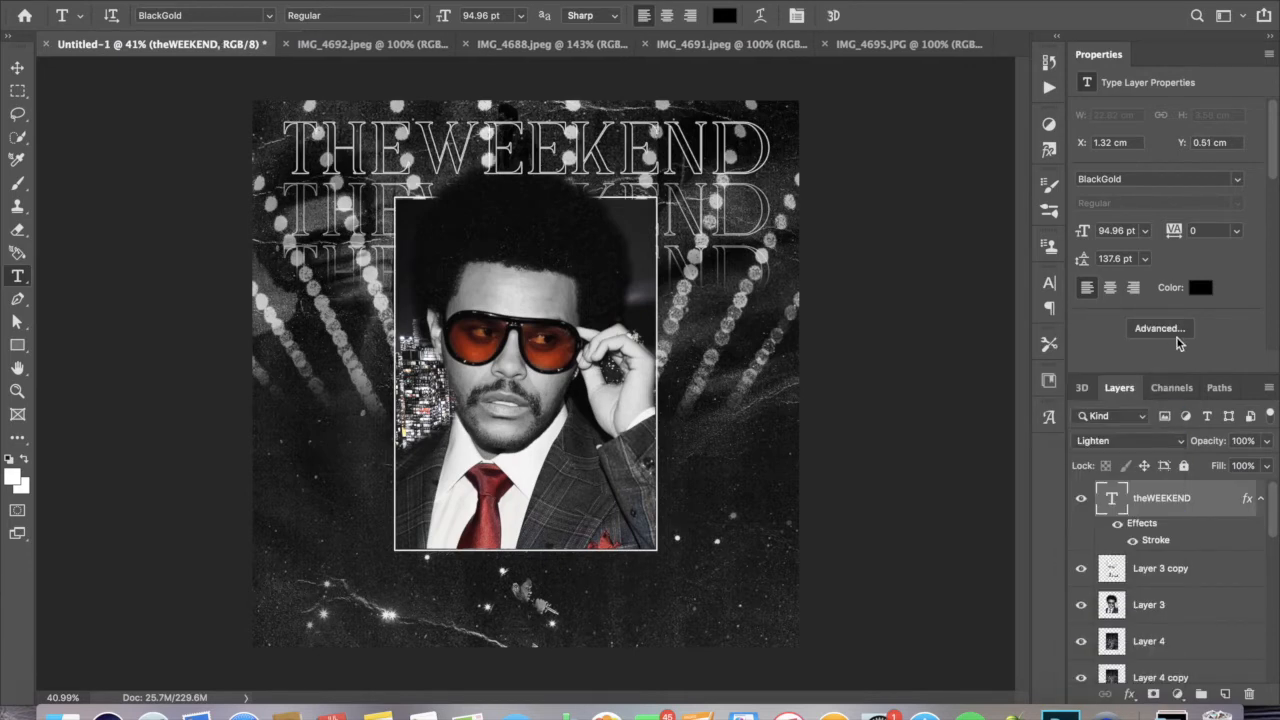
- Open the old-parental-advisory-explicit-content logo PNG (png-10) from the Parental Advisory folder inside PNG Images
{"action": "left_click", "coordinate": [155, 1]}
{"action": "left_click", "coordinate": [165, 8]}
{"action": "left_click", "coordinate": [413, 240]}
{"action": "scroll", "coordinate": [537, 317], "scroll_direction": "down", "scroll_amount": 15}
{"action": "left_click", "coordinate": [535, 386]}
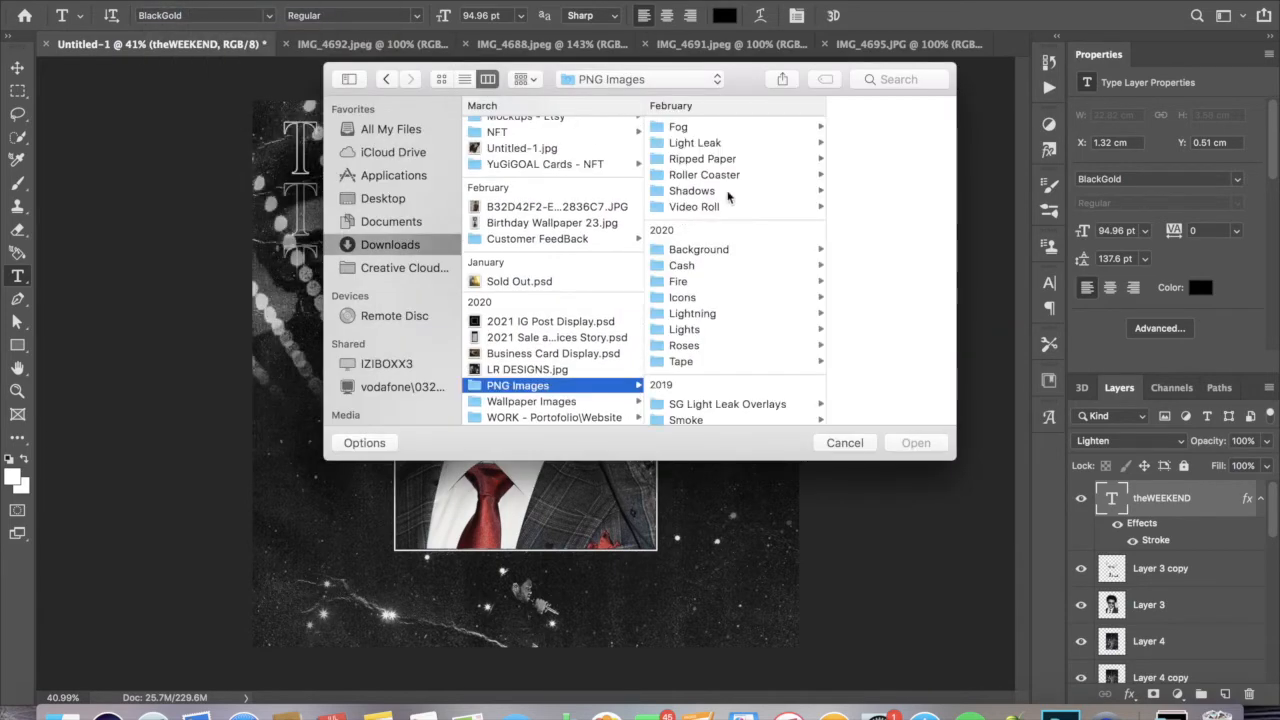
{"action": "scroll", "coordinate": [728, 197], "scroll_direction": "down", "scroll_amount": 2}
{"action": "left_click", "coordinate": [684, 262]}
{"action": "left_click", "coordinate": [838, 309]}
{"action": "left_click", "coordinate": [840, 144]}
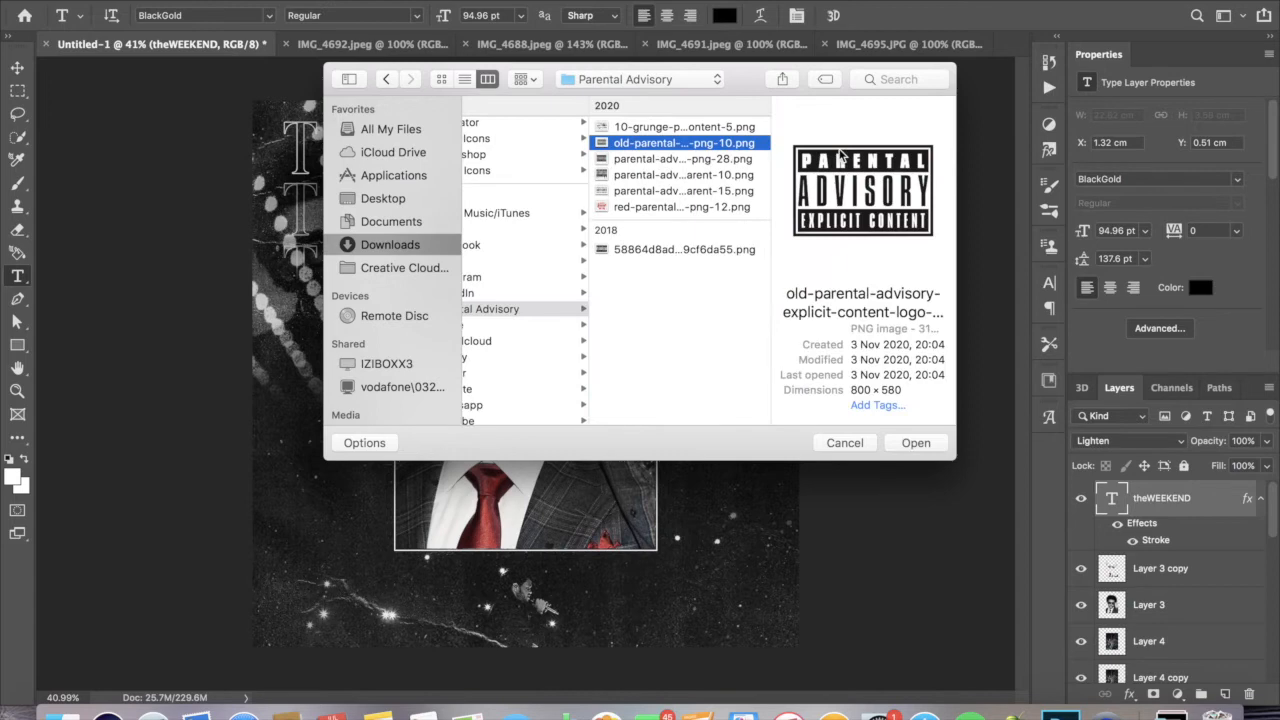
{"action": "key", "text": "Return"}
- Bring the Parental Advisory logo into the poster and scale it to about 1.76 × 1.16 in at the poster's lower-right corner
{"action": "key", "text": "v"}
{"action": "left_click_drag", "start_coordinate": [536, 387], "coordinate": [716, 588]}
{"action": "key", "text": "super+t"}
{"action": "left_click_drag", "start_coordinate": [773, 542], "coordinate": [748, 558]}
{"action": "left_click_drag", "start_coordinate": [706, 597], "coordinate": [743, 614]}
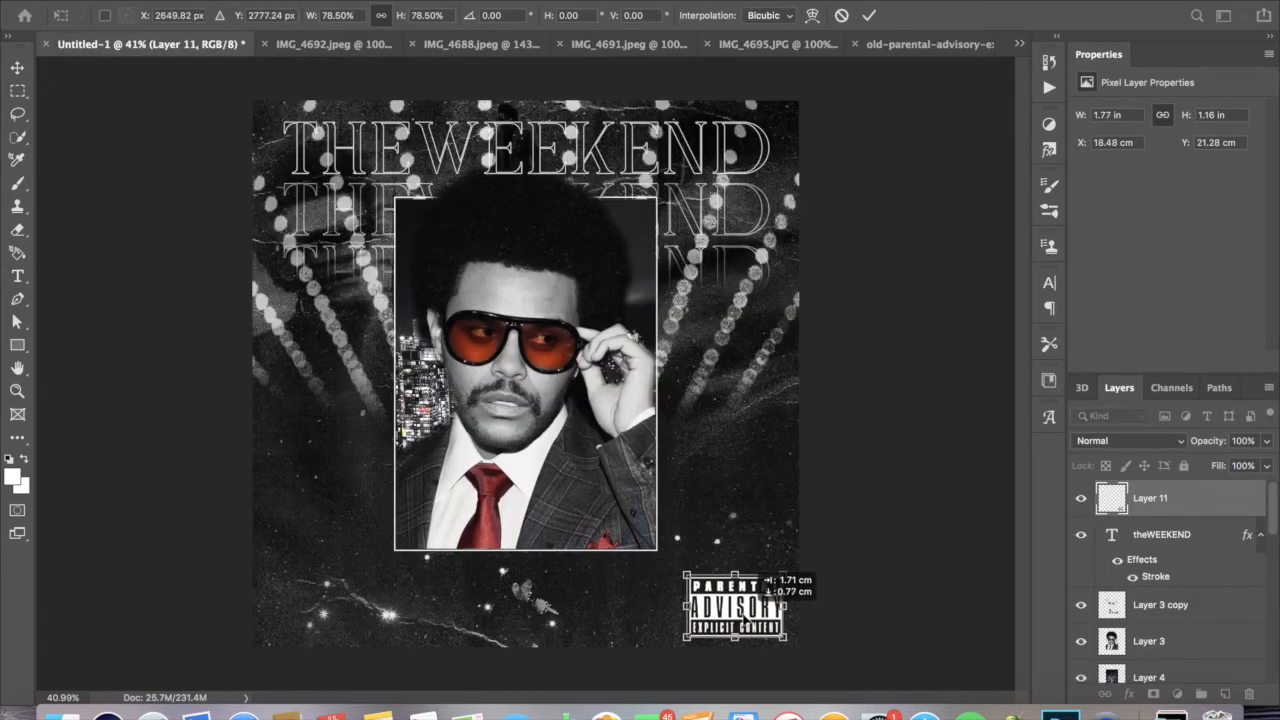
{"action": "left_click", "coordinate": [868, 15]}
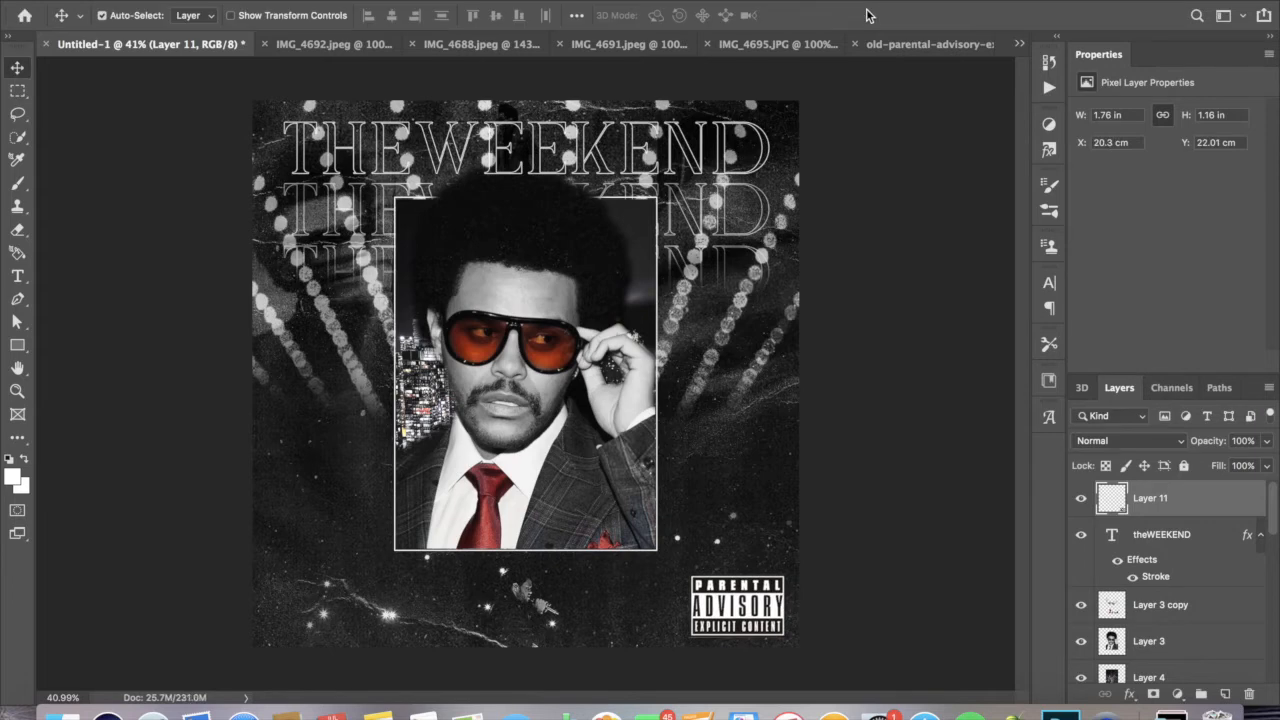
- Browse from the Open dialog to the Tape folder inside Downloads
{"action": "left_click", "coordinate": [156, 1]}
{"action": "left_click", "coordinate": [180, 10]}
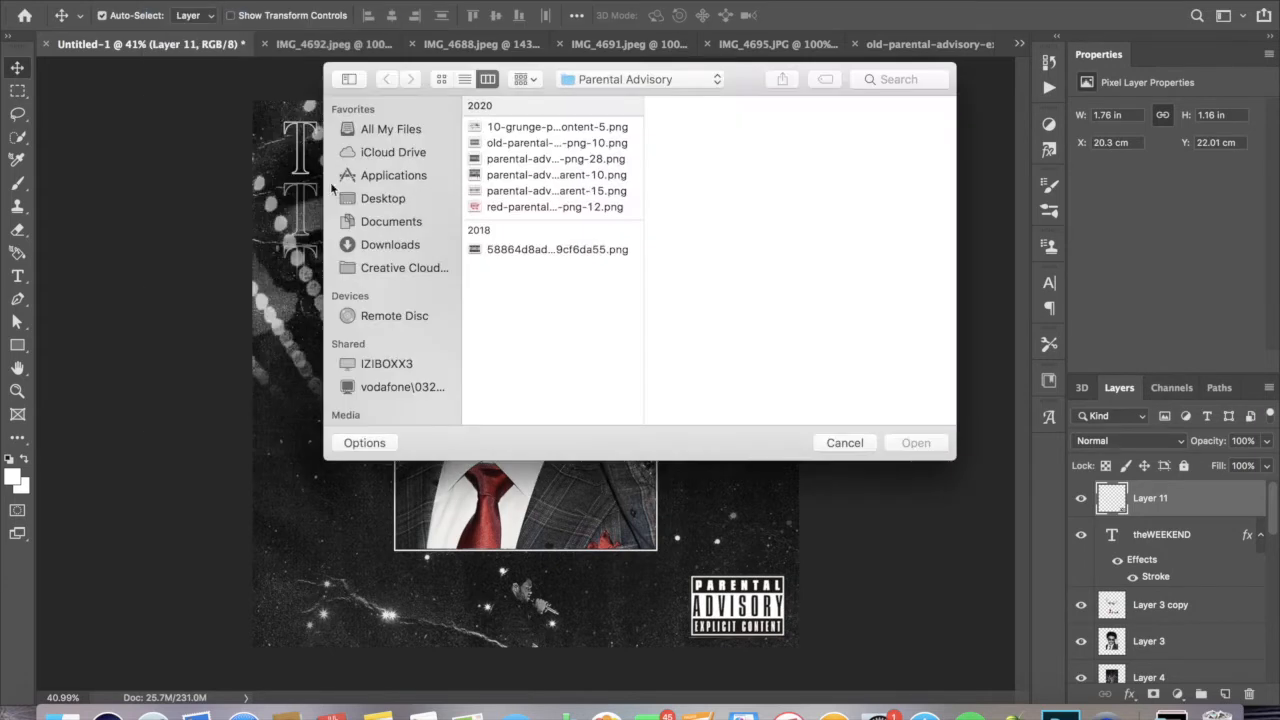
{"action": "left_click", "coordinate": [625, 79]}
{"action": "left_click", "coordinate": [615, 97]}
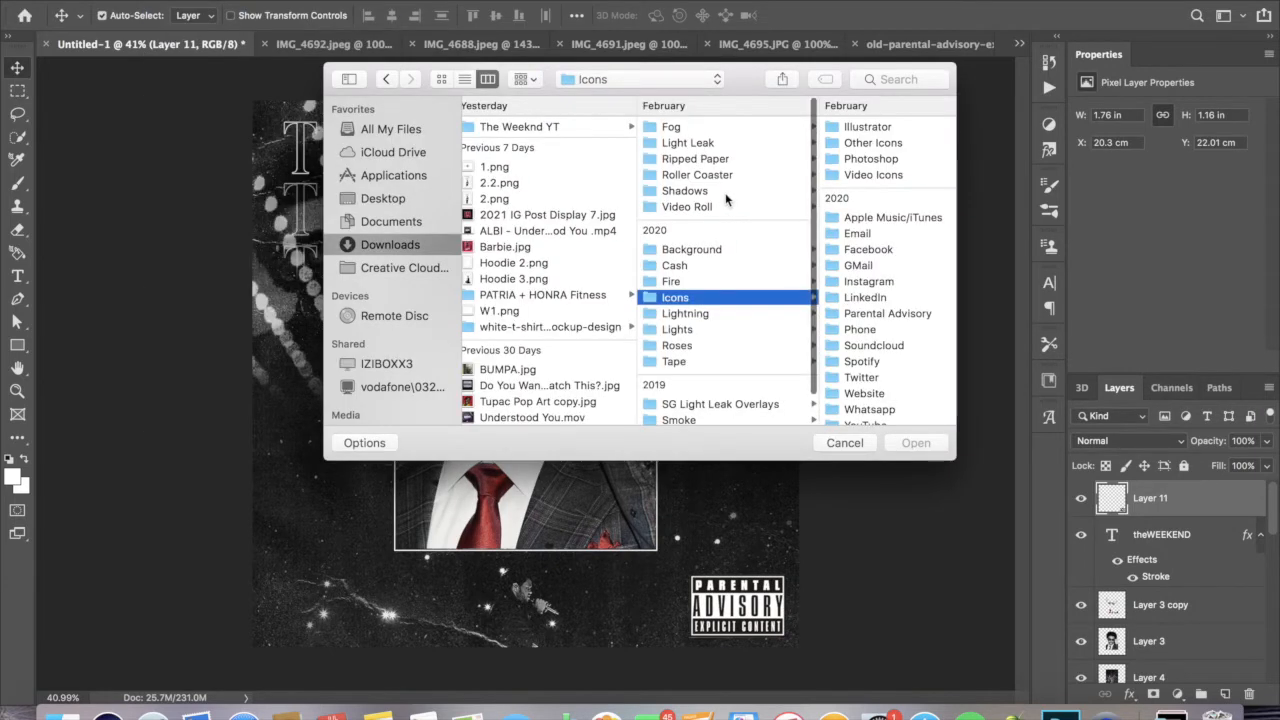
{"action": "scroll", "coordinate": [700, 268], "scroll_direction": "down", "scroll_amount": 2}
{"action": "left_click", "coordinate": [680, 323]}
{"action": "left_click", "coordinate": [833, 141]}
- Preview the tape PNGs and open the yellow duct-tape-by-freeject.net_0001_Group-1-copy-2.png
{"action": "key", "text": "Down"}
{"action": "key", "text": "Down"}
{"action": "key", "text": "Down"}
{"action": "key", "text": "Down"}
{"action": "key", "text": "Down"}
{"action": "key", "text": "Down"}
{"action": "key", "text": "Down"}
{"action": "key", "text": "Down"}
{"action": "key", "text": "Down"}
{"action": "key", "text": "Down"}
{"action": "key", "text": "Down"}
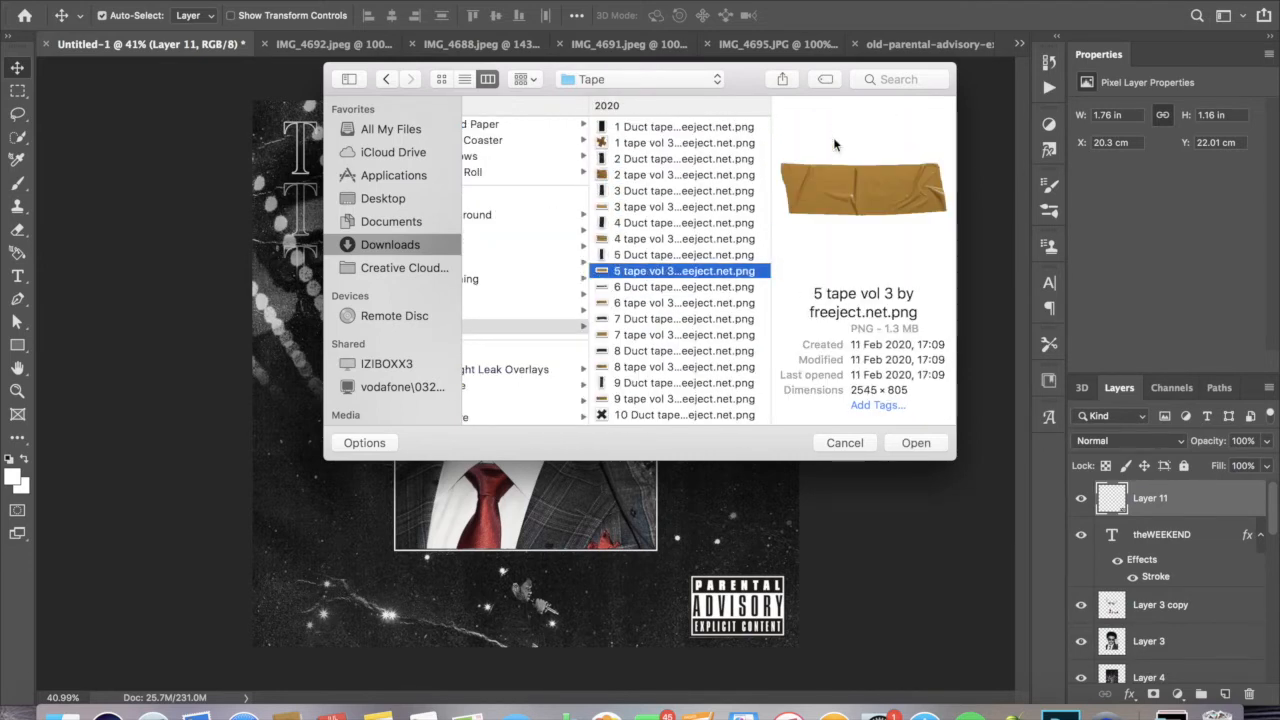
{"action": "key", "text": "Down"}
{"action": "key", "text": "Down"}
{"action": "key", "text": "Down"}
{"action": "key", "text": "Down"}
{"action": "key", "text": "Down"}
{"action": "key", "text": "Down"}
{"action": "key", "text": "Down"}
{"action": "key", "text": "Down"}
{"action": "key", "text": "Down"}
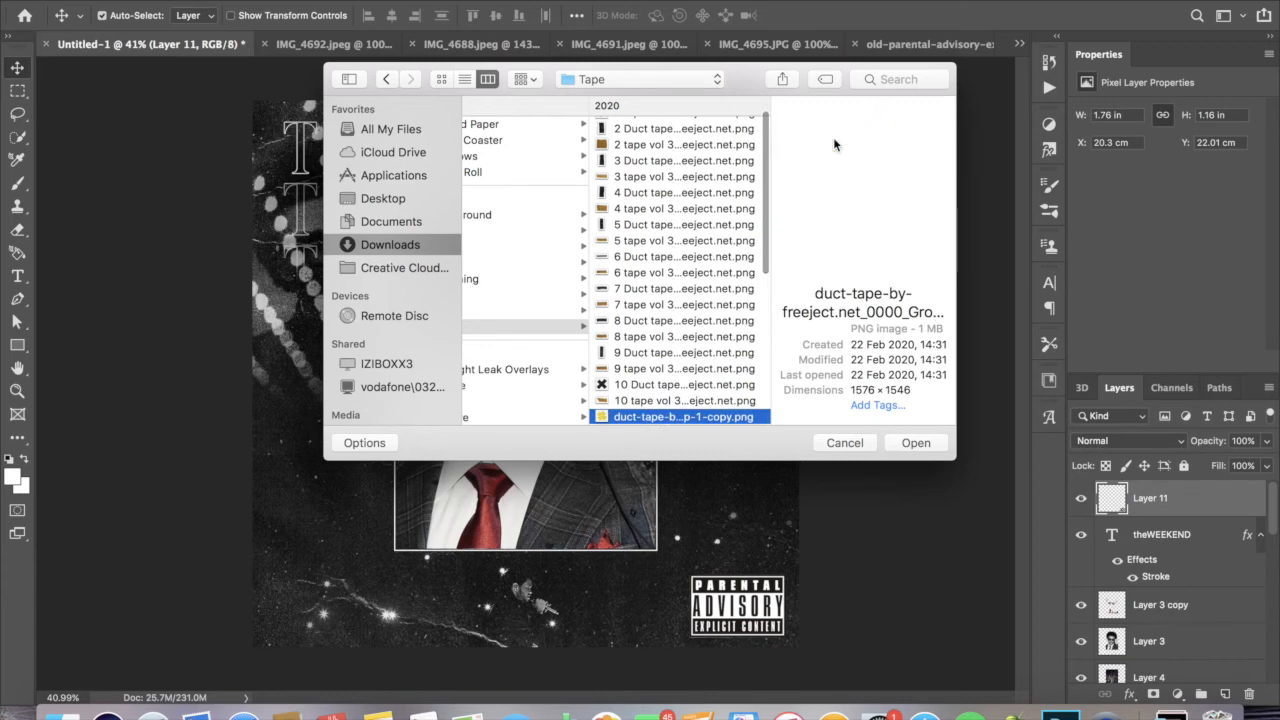
{"action": "key", "text": "Down"}
{"action": "key", "text": "Down"}
{"action": "key", "text": "Down"}
{"action": "key", "text": "Down"}
{"action": "key", "text": "Down"}
{"action": "key", "text": "Down"}
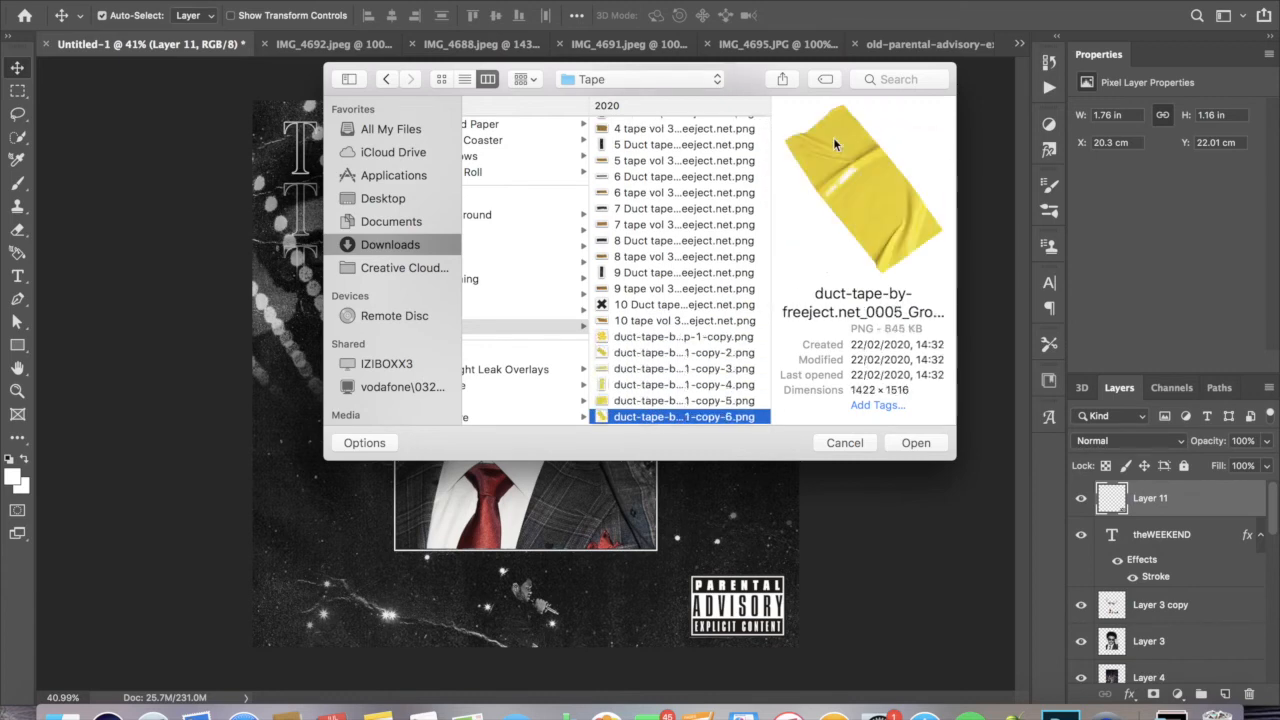
{"action": "key", "text": "Down"}
{"action": "key", "text": "Down"}
{"action": "key", "text": "Down"}
{"action": "key", "text": "Down"}
{"action": "key", "text": "Down"}
{"action": "key", "text": "Down"}
{"action": "key", "text": "Down"}
{"action": "key", "text": "Down"}
{"action": "key", "text": "Down"}
{"action": "key", "text": "Down"}
{"action": "key", "text": "Down"}
{"action": "key", "text": "Down"}
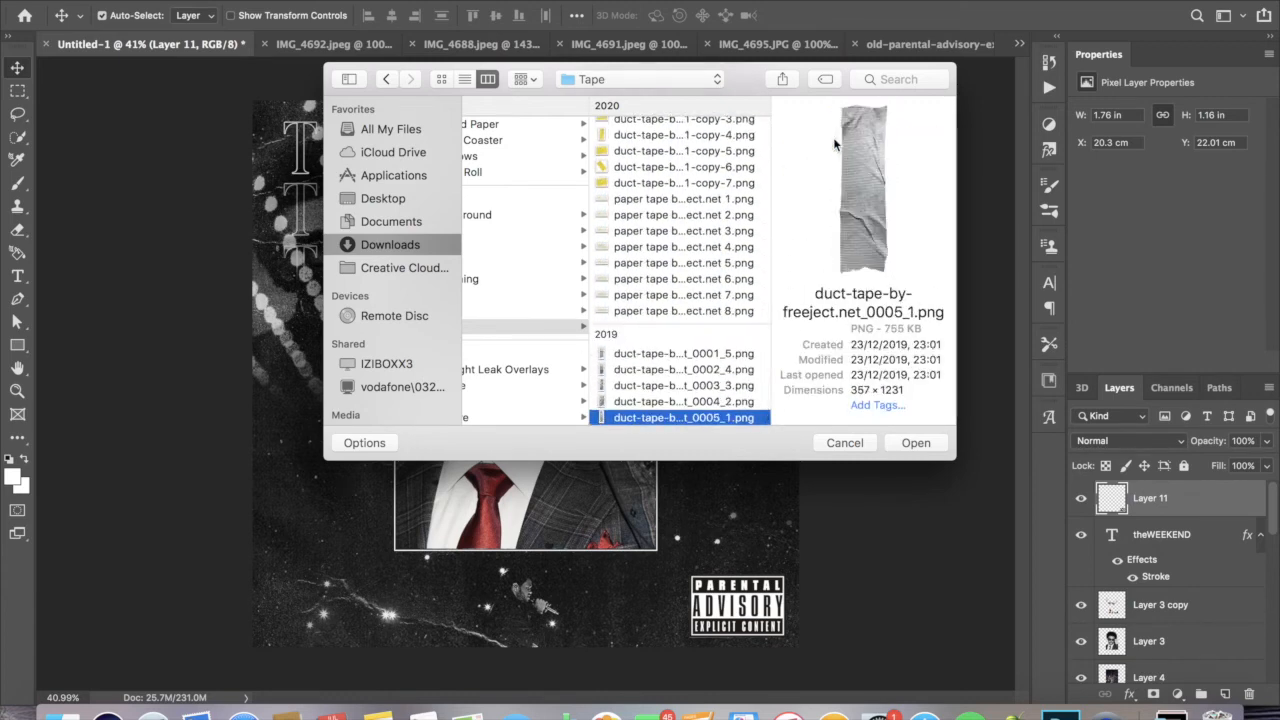
{"action": "left_click", "coordinate": [668, 168]}
{"action": "key", "text": "Up"}
{"action": "key", "text": "Up"}
{"action": "key", "text": "Up"}
{"action": "key", "text": "Up"}
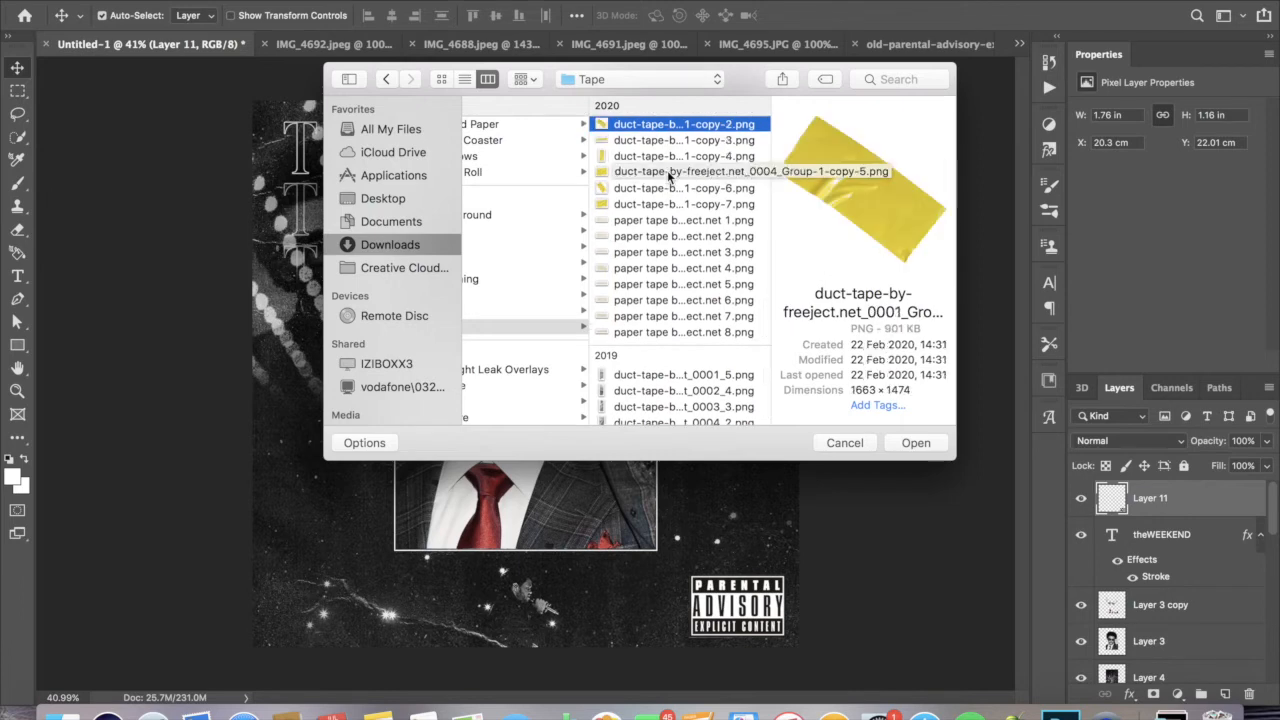
{"action": "key", "text": "Return"}
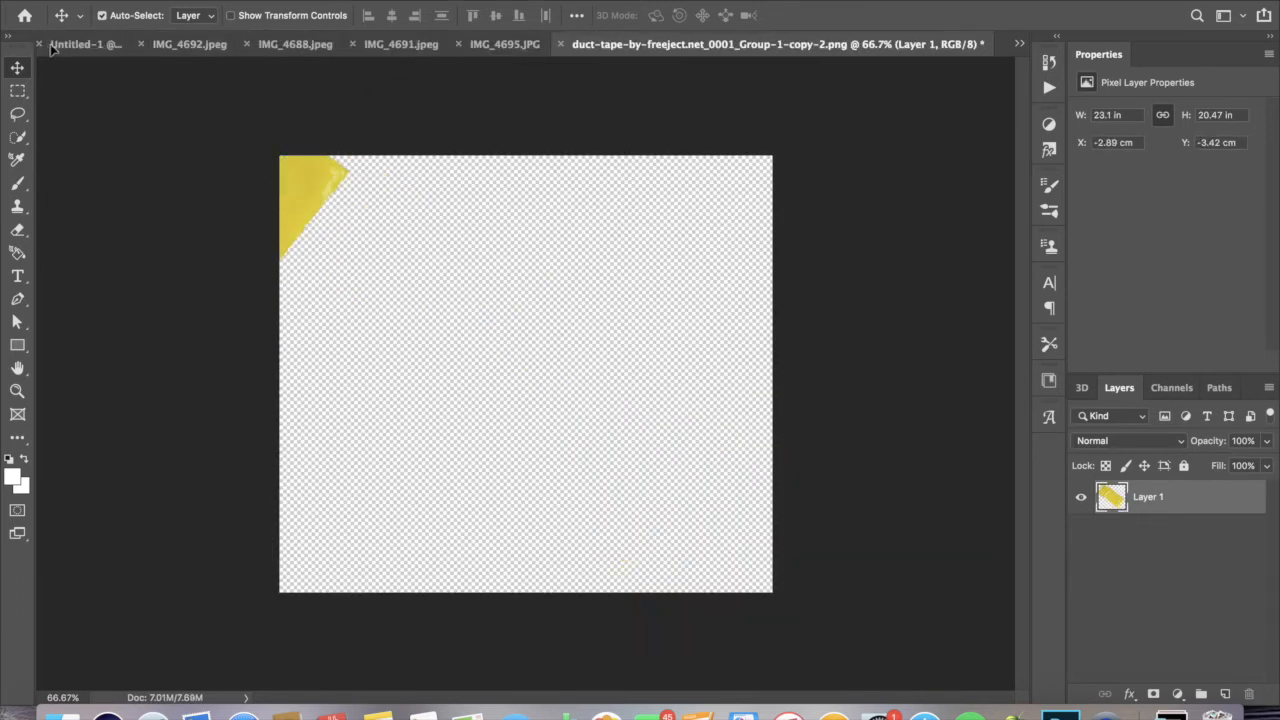
- Bring the yellow tape into the poster, rotate it level, shrink it and place it overhanging the lower-left edge
{"action": "left_click_drag", "start_coordinate": [52, 50], "coordinate": [257, 554]}
{"action": "key", "text": "super+t"}
{"action": "left_click_drag", "start_coordinate": [429, 682], "coordinate": [5, 531]}
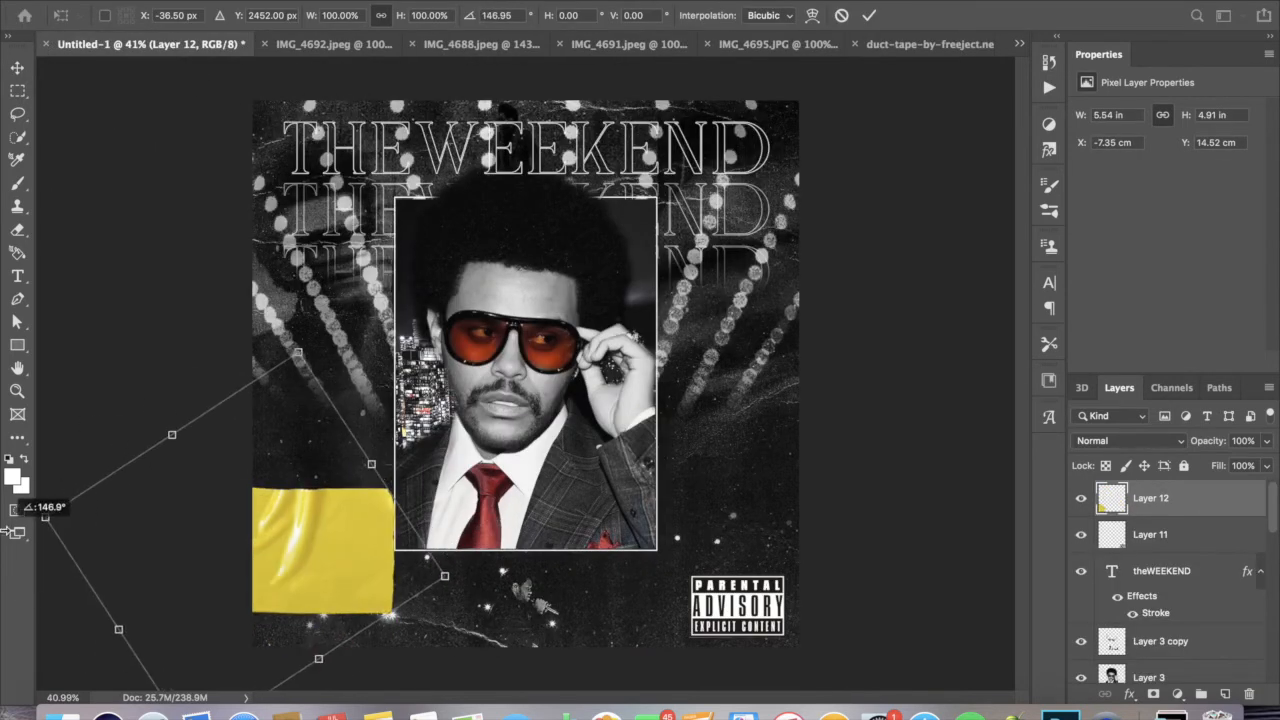
{"action": "left_click_drag", "start_coordinate": [445, 576], "coordinate": [331, 559]}
{"action": "left_click_drag", "start_coordinate": [287, 554], "coordinate": [329, 600]}
{"action": "key", "text": "Return"}
- Recolour the tape red with Hue/Saturation using hue -40, saturation about -9 and lightness -13
{"action": "left_click", "coordinate": [235, 0]}
{"action": "mouse_move", "coordinate": [272, 11]}
{"action": "left_click", "coordinate": [460, 114]}
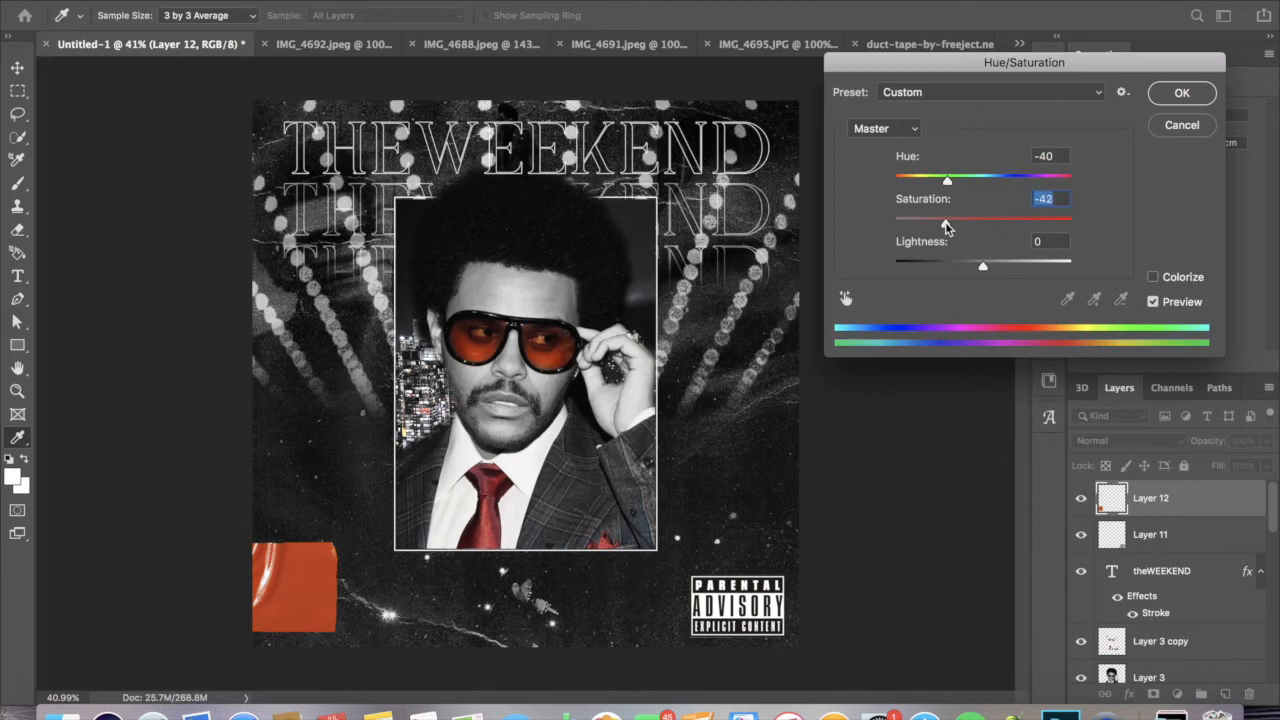
{"action": "left_click_drag", "start_coordinate": [975, 268], "coordinate": [971, 267]}
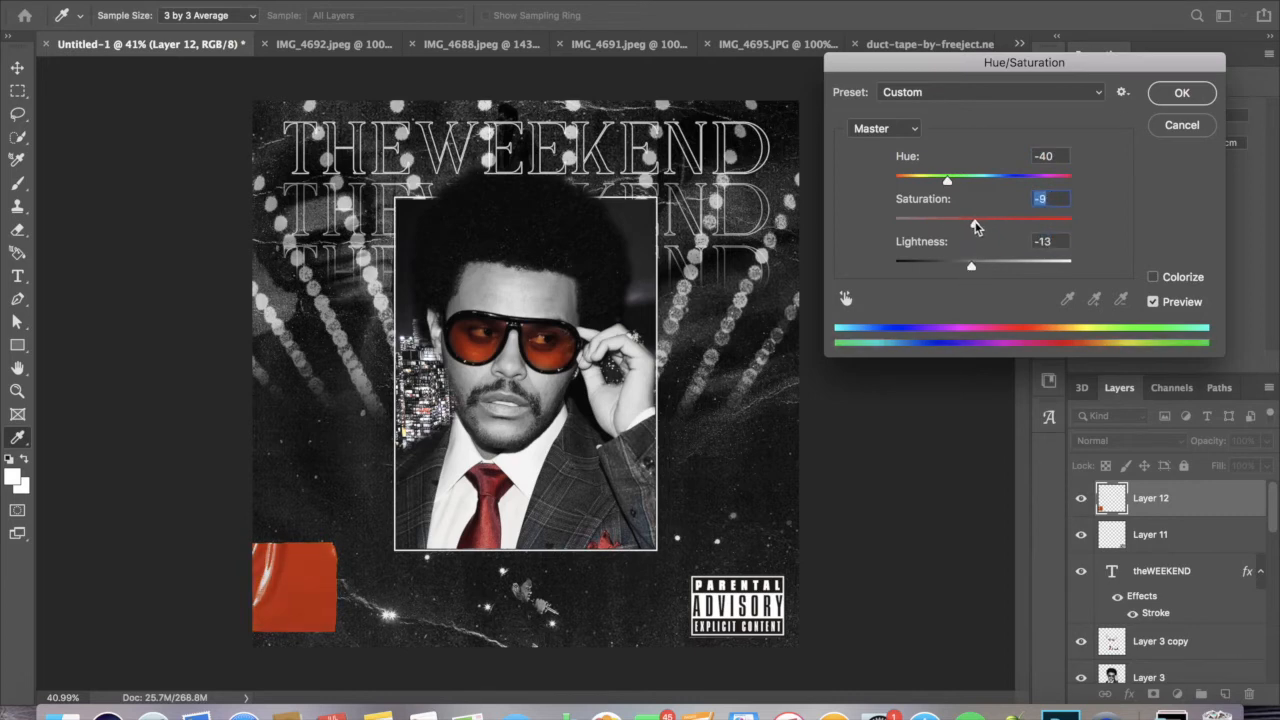
{"action": "key", "text": "Return"}
- Resize the red tape to about 3.92 × 1.83 in and reposition it on the poster's lower-left edge
{"action": "key", "text": "ctrl+t"}
{"action": "mouse_move", "coordinate": [336, 590]}
{"action": "left_mouse_down"}
{"action": "mouse_move", "coordinate": [301, 588]}
{"action": "mouse_move", "coordinate": [319, 569]}
{"action": "mouse_move", "coordinate": [321, 580]}
{"action": "left_mouse_up"}
{"action": "left_click_drag", "start_coordinate": [322, 548], "coordinate": [340, 541]}
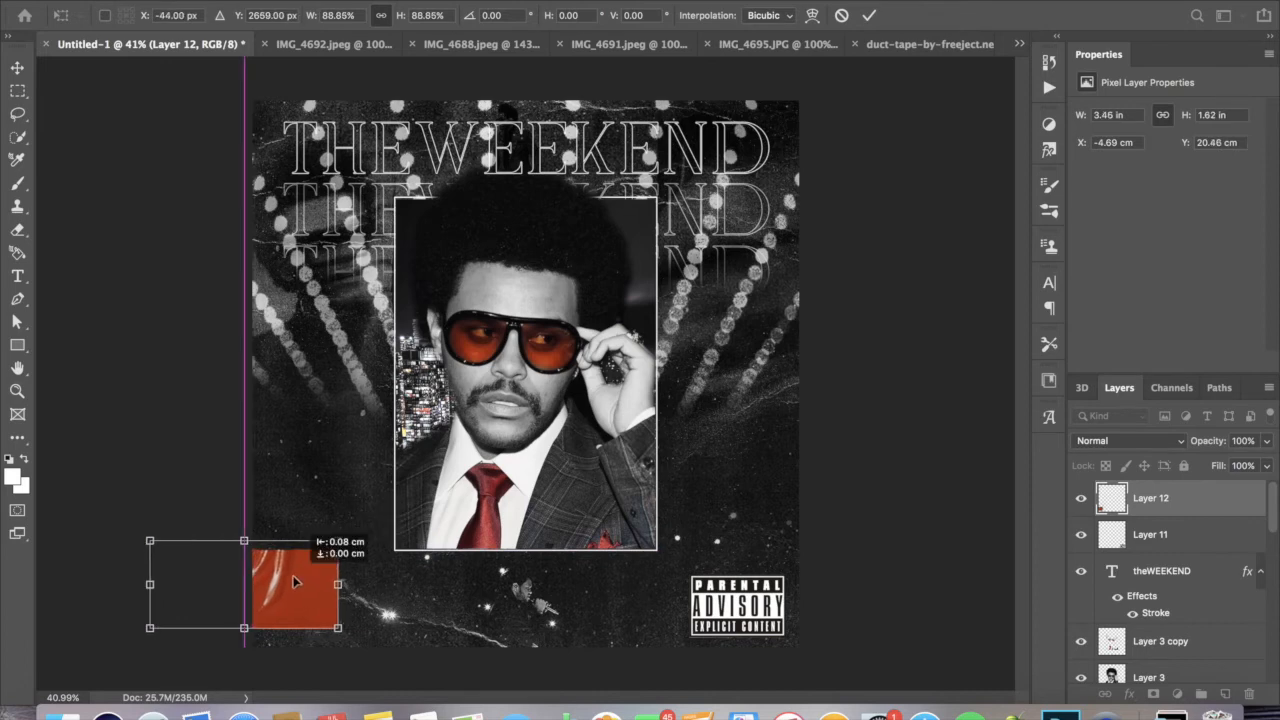
{"action": "left_click", "coordinate": [869, 16]}
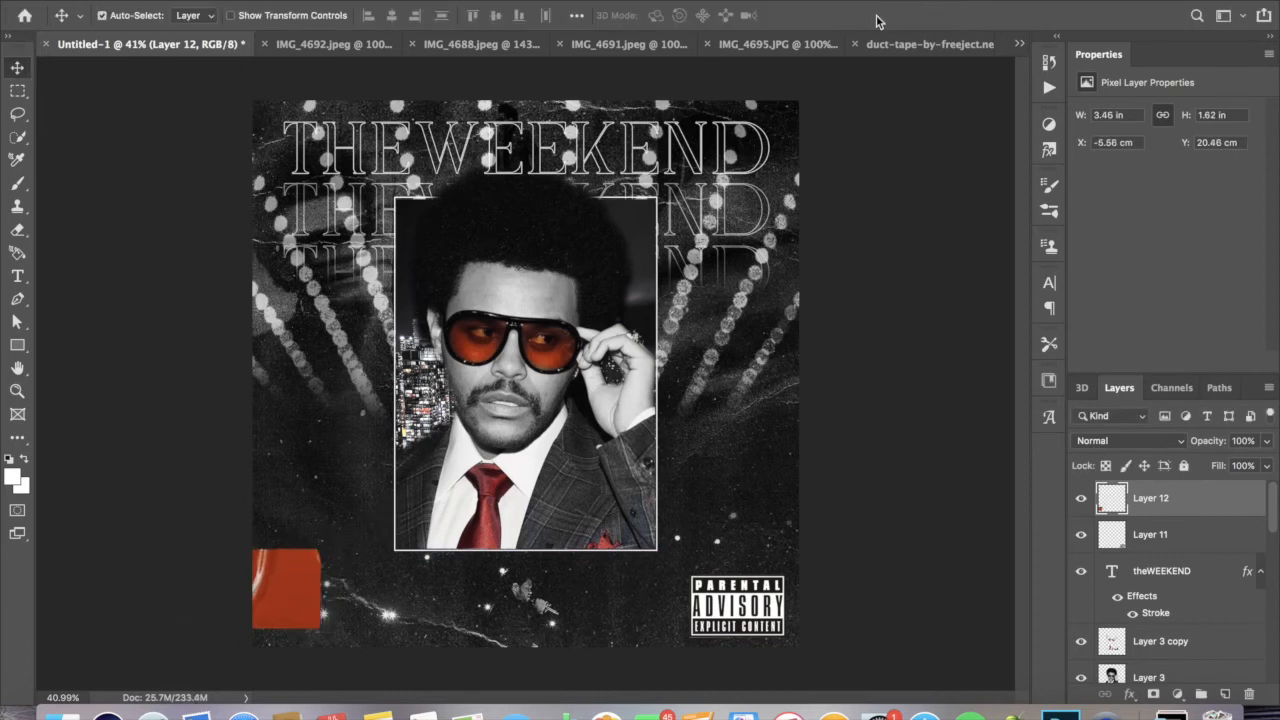
{"action": "key", "text": "super+t"}
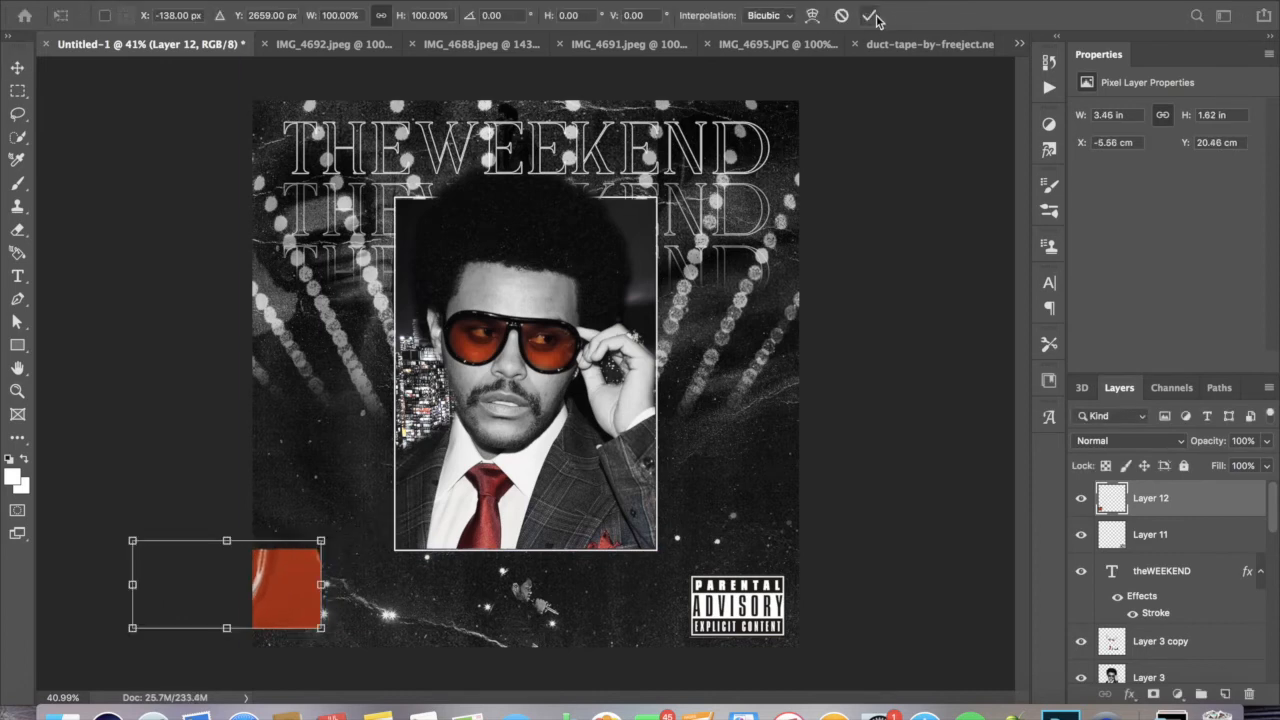
{"action": "mouse_move", "coordinate": [323, 540]}
{"action": "left_mouse_down"}
{"action": "mouse_move", "coordinate": [347, 527]}
{"action": "mouse_move", "coordinate": [321, 563]}
{"action": "left_mouse_up"}
{"action": "left_click", "coordinate": [871, 16]}
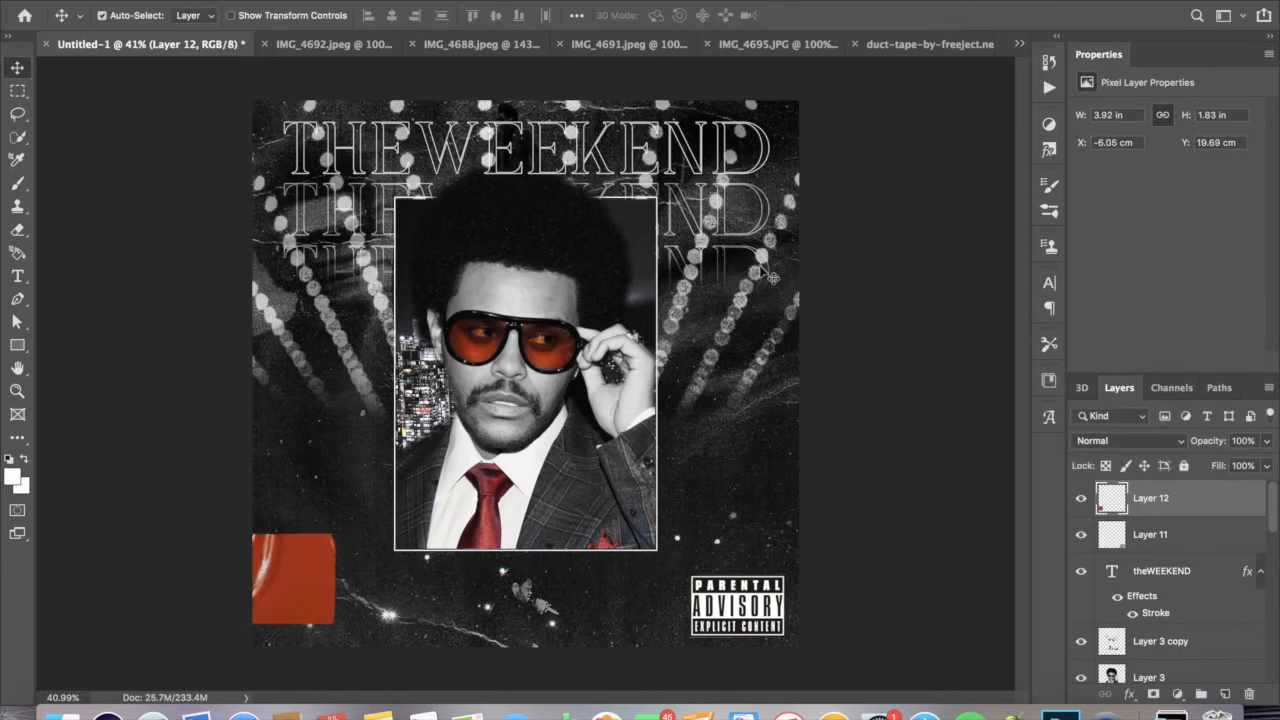
- Add a black text line reading "Blinding Lights" above the red tape
{"action": "left_click", "coordinate": [17, 277]}
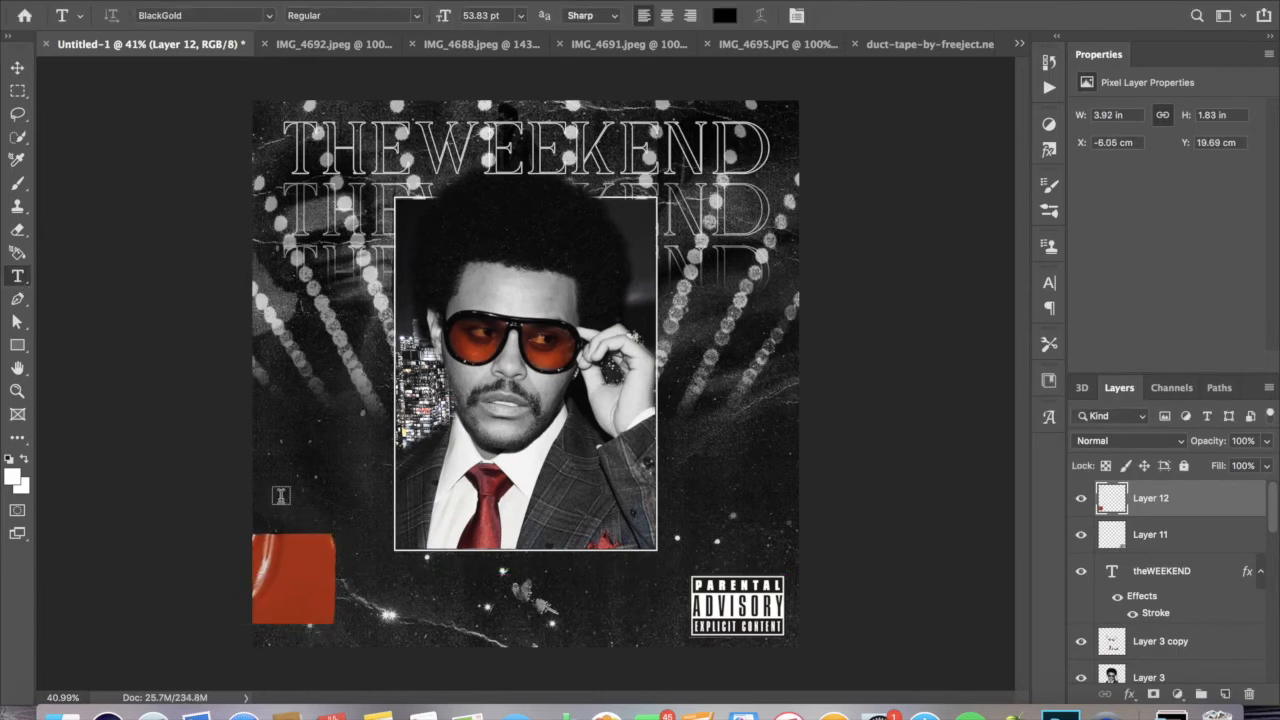
{"action": "left_click", "coordinate": [319, 478]}
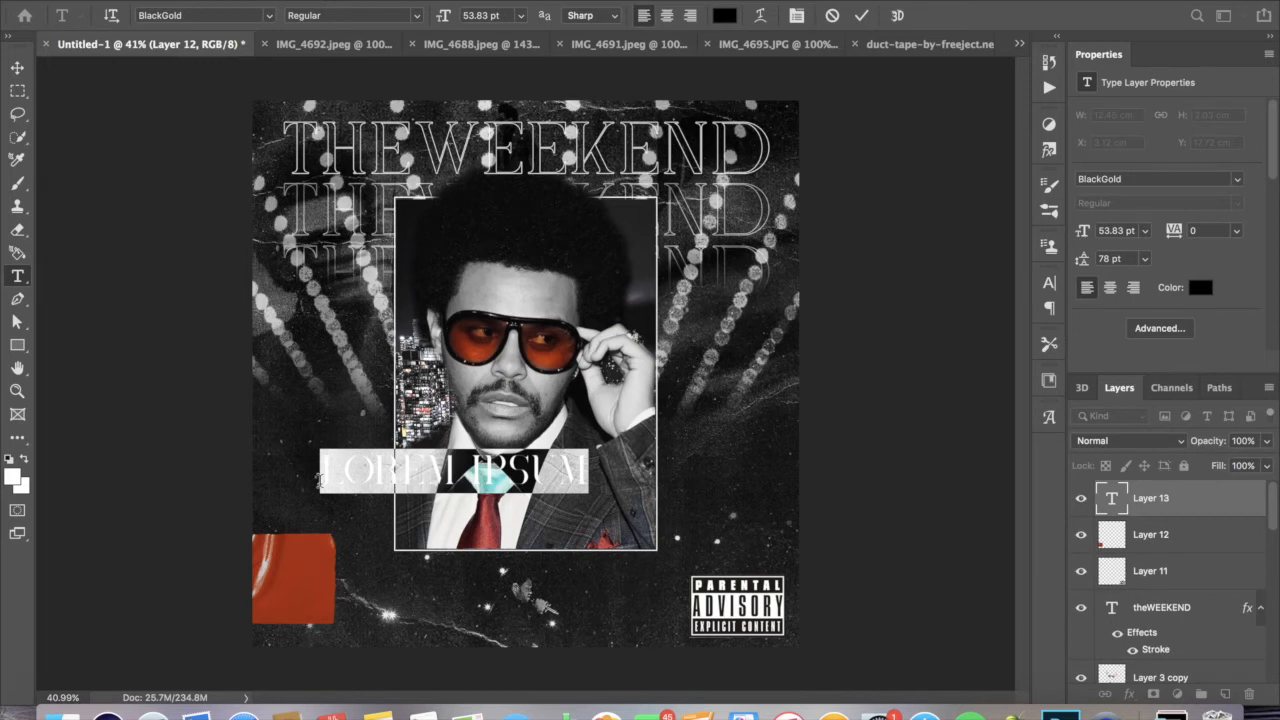
{"action": "key", "text": "BackSpace"}
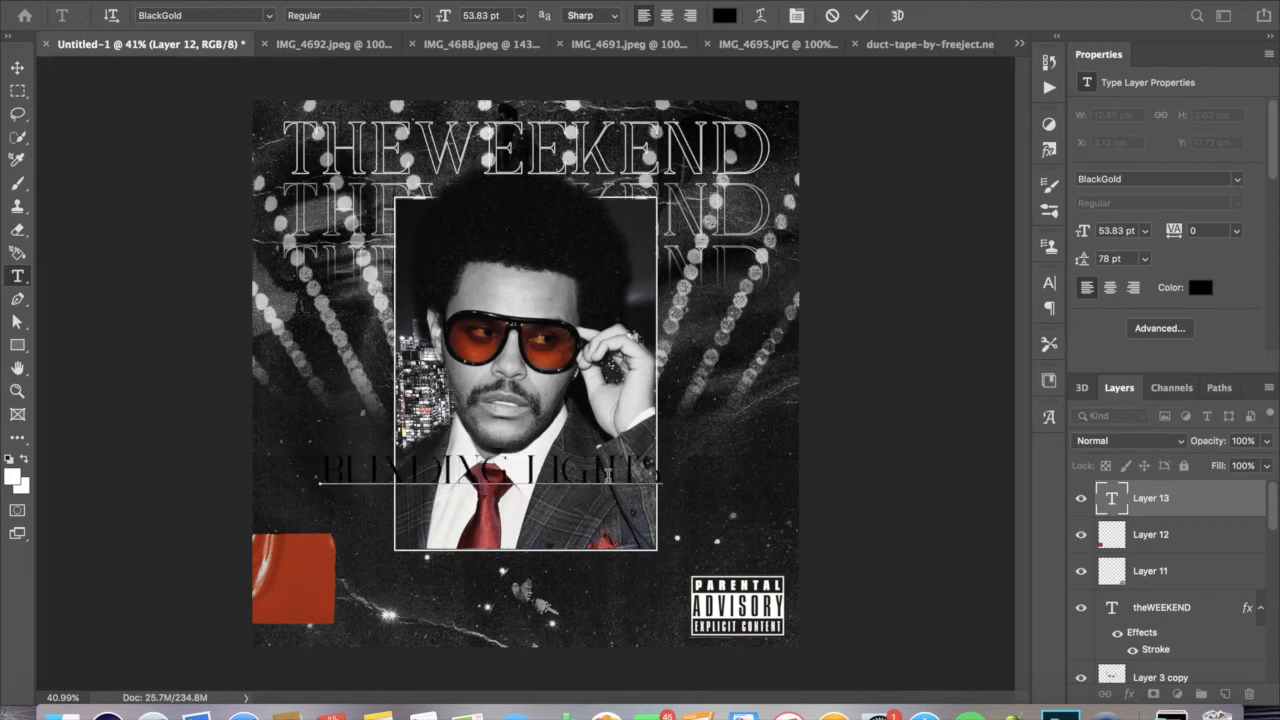
- Change the Blinding Lights text's font to American Typewriter Regular
{"action": "key", "text": "ctrl+a"}
{"action": "left_click", "coordinate": [268, 15]}
{"action": "key", "text": "Down"}
{"action": "key", "text": "Down"}
{"action": "key", "text": "Down"}
{"action": "key", "text": "Down"}
{"action": "key", "text": "Down"}
{"action": "key", "text": "Down"}
{"action": "key", "text": "Down"}
{"action": "key", "text": "Return"}
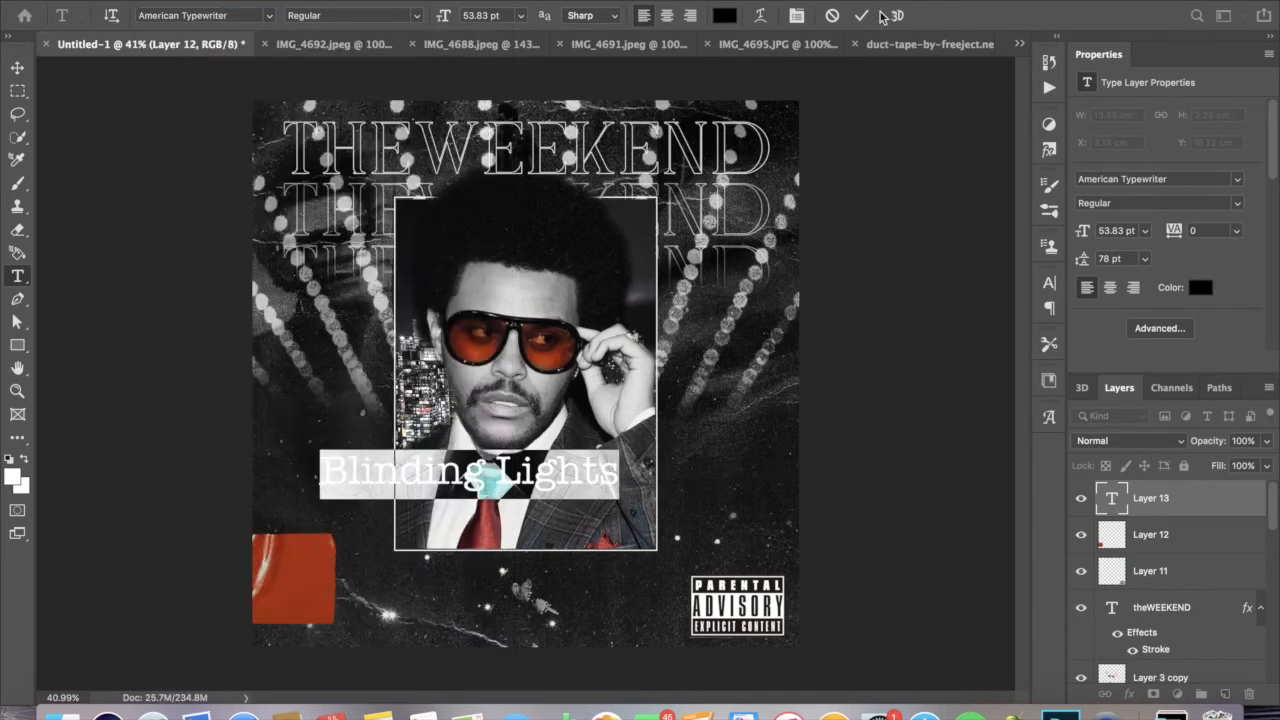
{"action": "left_click", "coordinate": [862, 15]}
- Rotate the Blinding Lights text to -90°
{"action": "key", "text": "super+t"}
{"action": "left_click_drag", "start_coordinate": [622, 516], "coordinate": [493, 398]}
{"action": "double_click", "coordinate": [496, 16]}
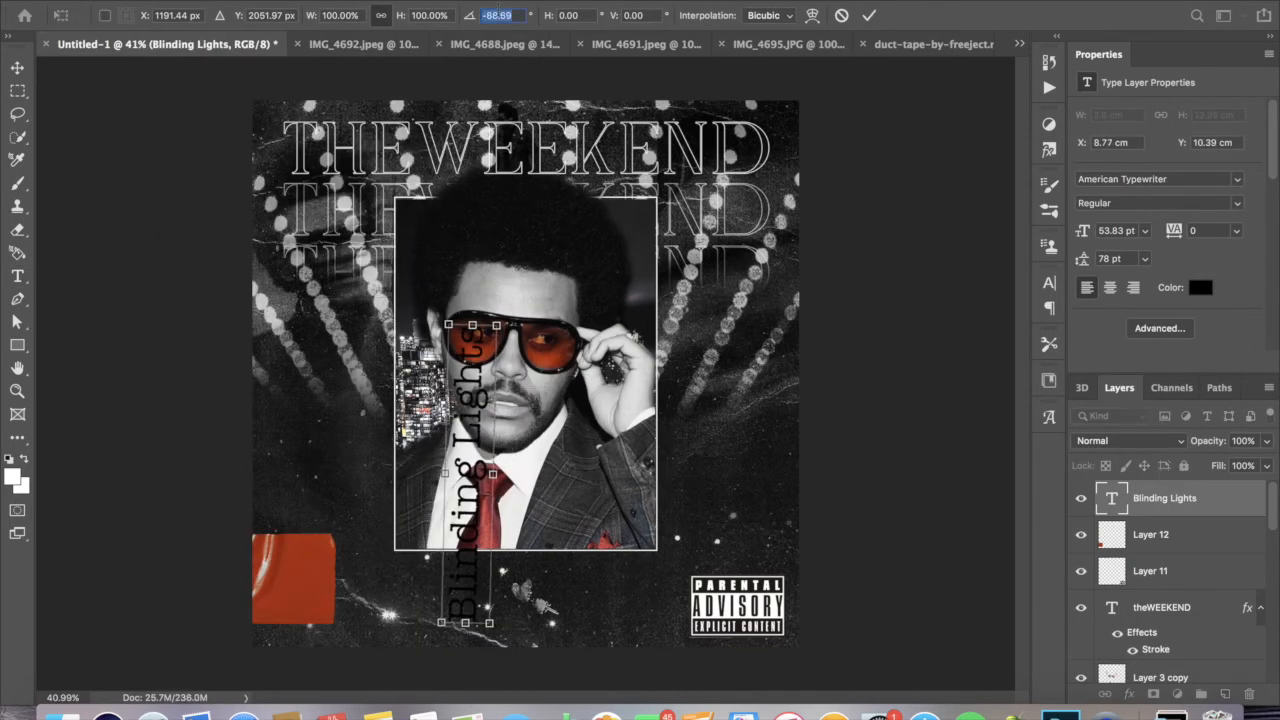
{"action": "type", "text": "-90"}
{"action": "left_click", "coordinate": [869, 15]}
- Split the Blinding Lights text onto two lines
{"action": "left_click", "coordinate": [468, 455]}
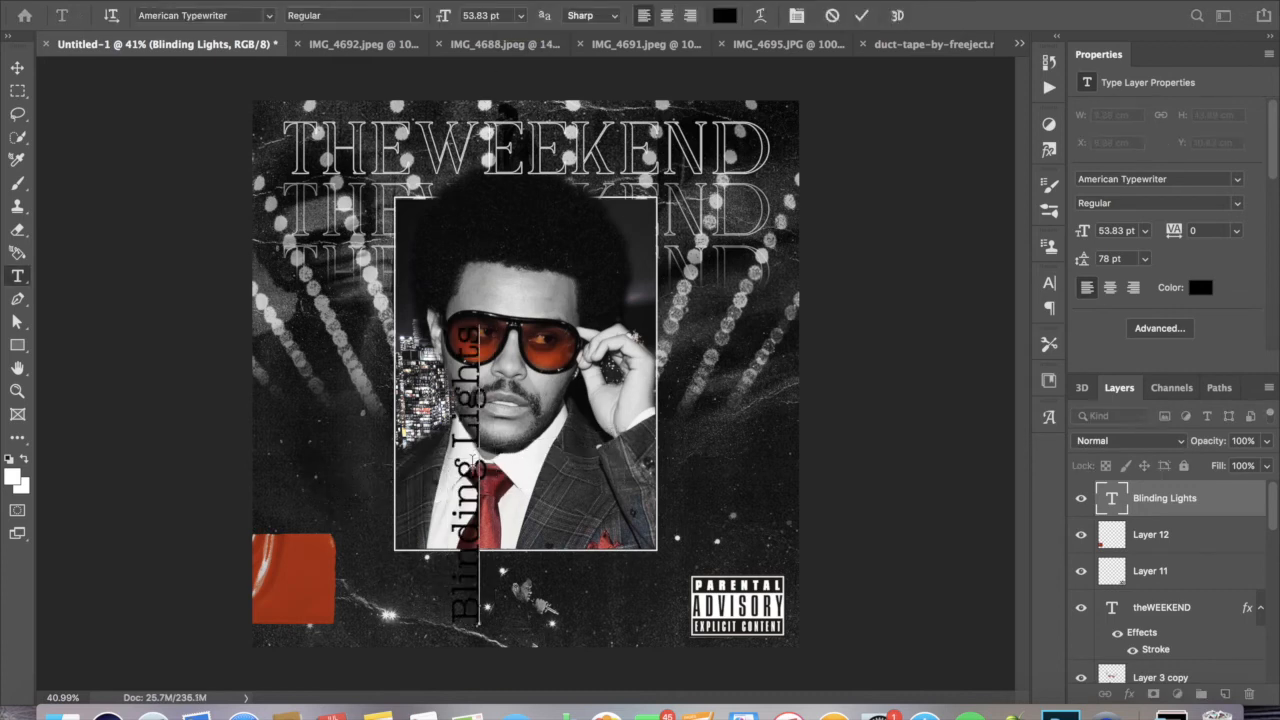
{"action": "key", "text": "Return"}
{"action": "left_click", "coordinate": [862, 15]}
- Scale the Blinding Lights text down to about 16.49 pt and move it onto the red tape
{"action": "key", "text": "super+t"}
{"action": "left_click_drag", "start_coordinate": [551, 457], "coordinate": [475, 577]}
{"action": "left_click_drag", "start_coordinate": [467, 592], "coordinate": [298, 558]}
{"action": "key", "text": "Return"}
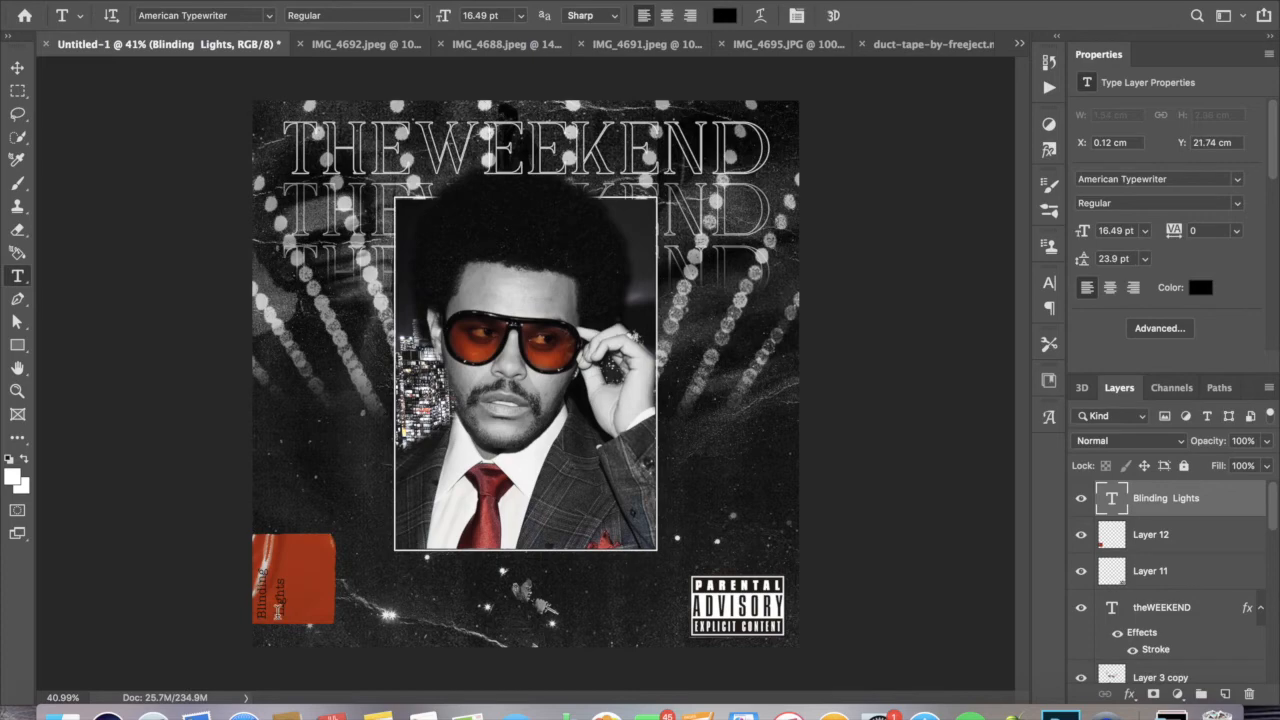
- Fit the Blinding Lights text on a single line at about 14.21 pt near the tape's left end
{"action": "key", "text": "super+t"}
{"action": "left_click_drag", "start_coordinate": [263, 531], "coordinate": [262, 540]}
{"action": "scroll", "coordinate": [270, 542], "scroll_direction": "up", "scroll_amount": 6}
{"action": "scroll", "coordinate": [406, 451], "scroll_direction": "down", "scroll_amount": 7}
{"action": "scroll", "coordinate": [406, 451], "scroll_direction": "left", "scroll_amount": 7}
{"action": "scroll", "coordinate": [408, 448], "scroll_direction": "up", "scroll_amount": 1}
{"action": "left_click_drag", "start_coordinate": [423, 399], "coordinate": [435, 396]}
{"action": "key", "text": "Return"}
- Add a black text line reading "$5.00" beside the Blinding Lights text
{"action": "left_click", "coordinate": [598, 321]}
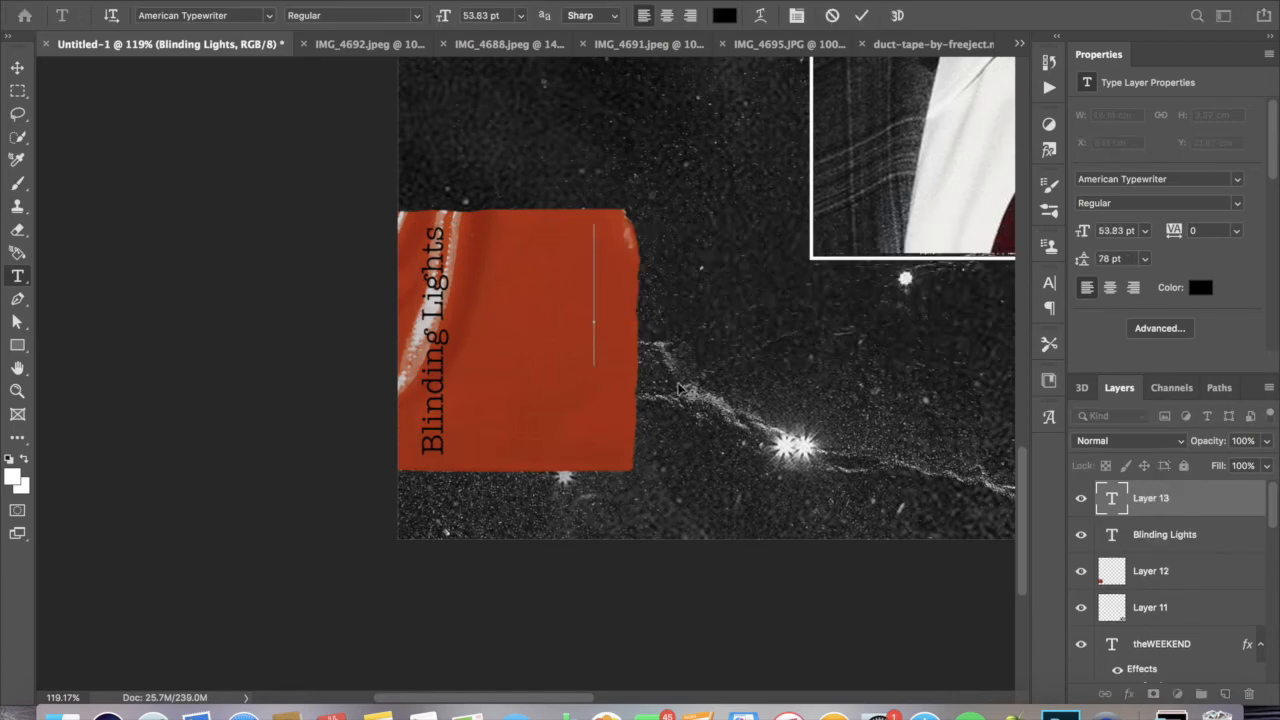
{"action": "type", "text": "$5.00"}
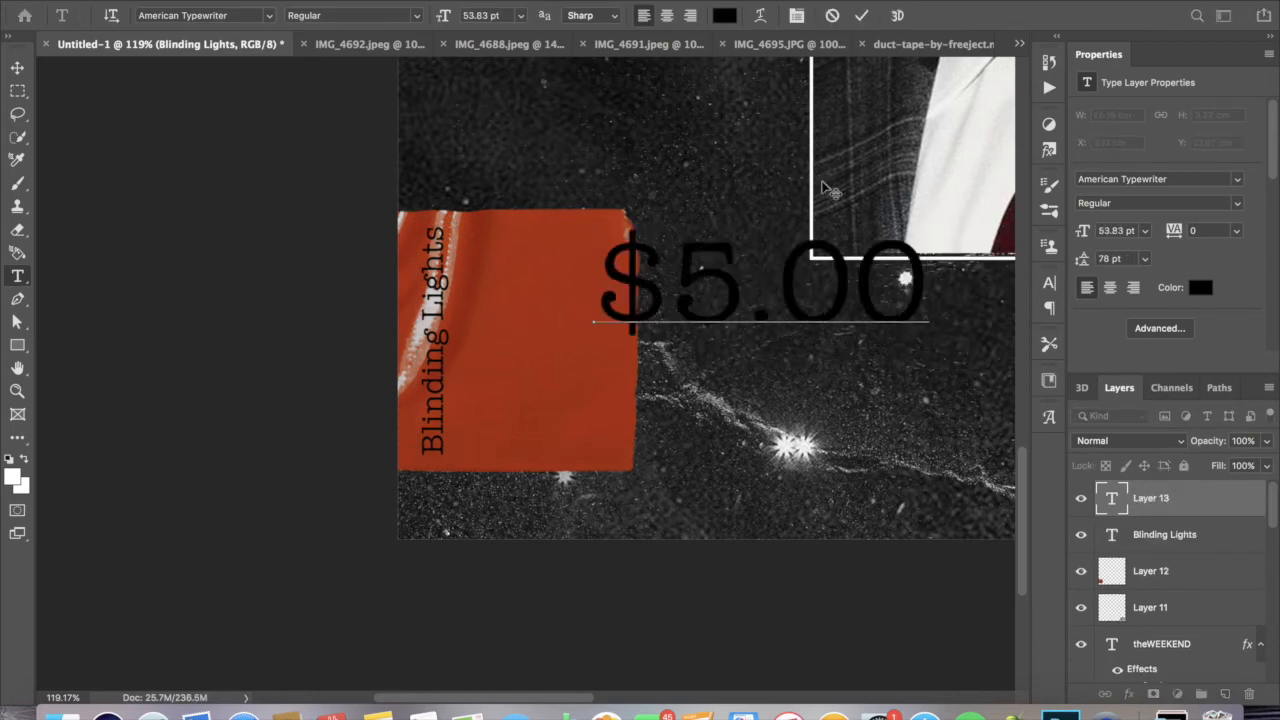
{"action": "key", "text": "super+Return"}
- Rotate the $5.00 text to -90°, scale it to about 38.6 pt and place it beside Blinding Lights on the tape
{"action": "key", "text": "super+t"}
{"action": "left_click_drag", "start_coordinate": [879, 343], "coordinate": [812, 174]}
{"action": "left_click_drag", "start_coordinate": [832, 126], "coordinate": [792, 222]}
{"action": "left_click_drag", "start_coordinate": [748, 287], "coordinate": [522, 286]}
{"action": "left_click_drag", "start_coordinate": [588, 218], "coordinate": [583, 224]}
{"action": "type", "text": "-90"}
{"action": "left_click", "coordinate": [867, 17]}
- Slightly lower the opacity of the $5.00 text layer, keeping its blend mode at Normal
{"action": "left_click", "coordinate": [1132, 441]}
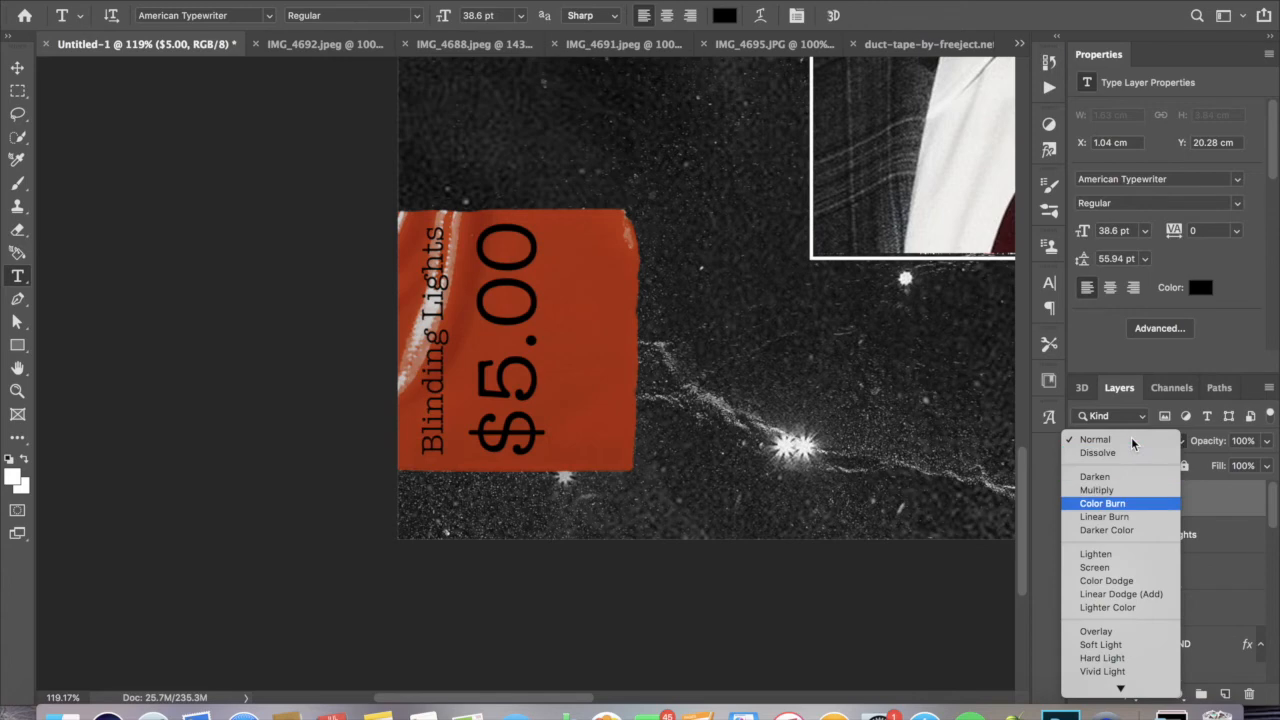
{"action": "left_click", "coordinate": [1243, 262]}
{"action": "left_click", "coordinate": [1267, 441]}
{"action": "left_click_drag", "start_coordinate": [1257, 464], "coordinate": [1255, 464]}
{"action": "left_click", "coordinate": [1230, 348]}
- Set the Blinding Lights layer's opacity to 86%
{"action": "left_click", "coordinate": [1215, 534]}
{"action": "left_click", "coordinate": [1267, 441]}
{"action": "left_click", "coordinate": [1246, 326]}
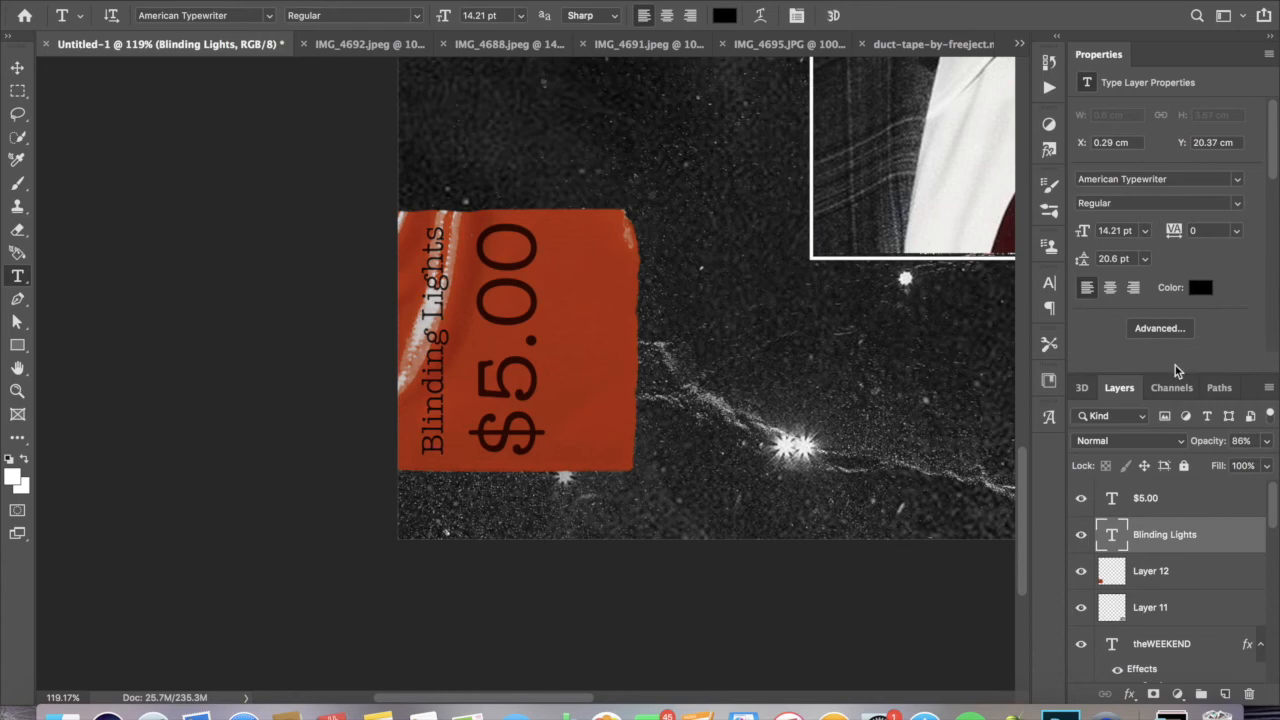
- Add the text "LR Designs" beside the tape and set its font to aliens and cows
{"action": "left_click", "coordinate": [670, 399]}
{"action": "type", "text": "L"}
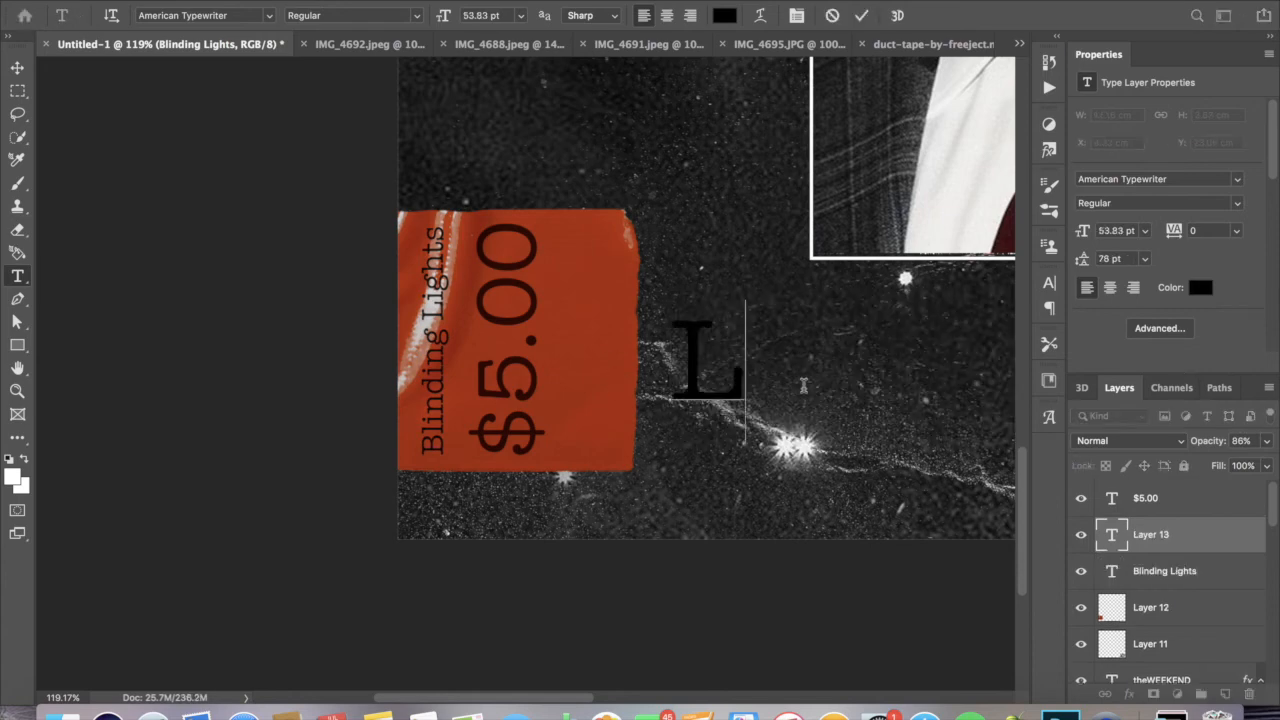
{"action": "type", "text": "R Designs"}
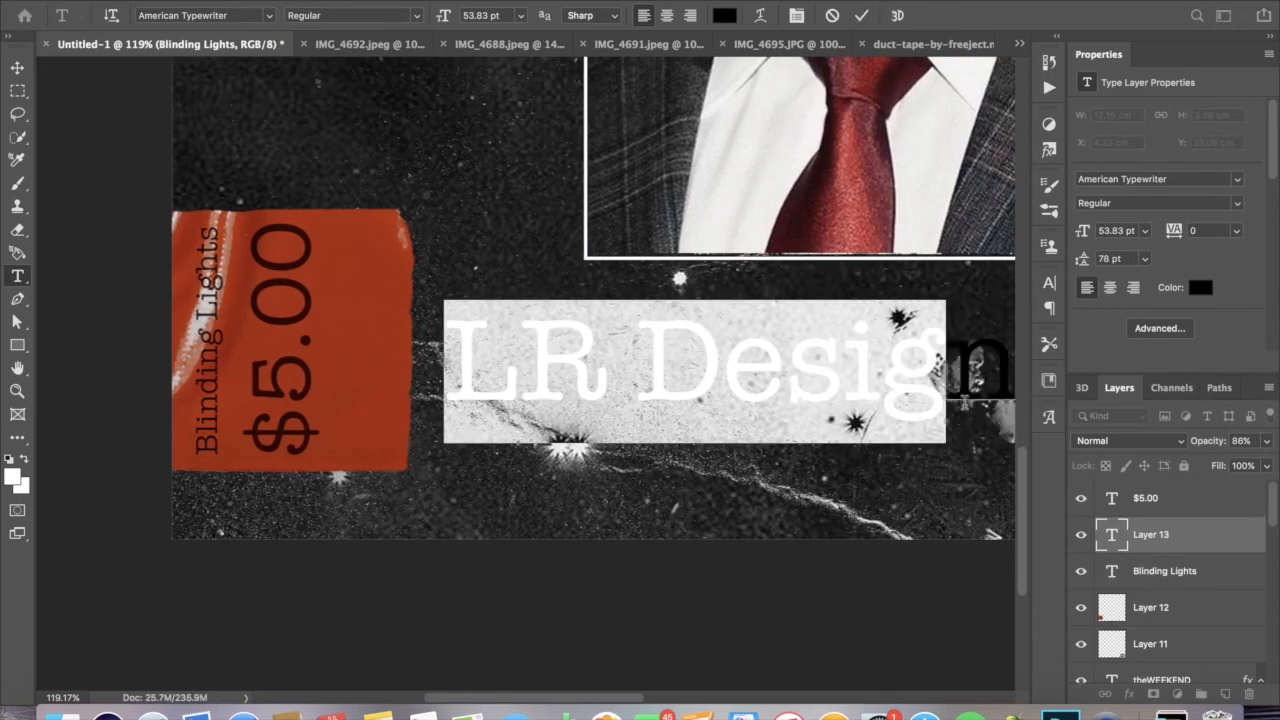
{"action": "left_click", "coordinate": [269, 15]}
{"action": "left_click", "coordinate": [273, 107]}
{"action": "left_click", "coordinate": [862, 15]}
- Rotate the LR Designs text to -90°, scale it to about 16.56 pt and place it near the tape's right end
{"action": "key", "text": "super+t"}
{"action": "left_click_drag", "start_coordinate": [912, 440], "coordinate": [690, 212]}
{"action": "double_click", "coordinate": [498, 15]}
{"action": "type", "text": "-90"}
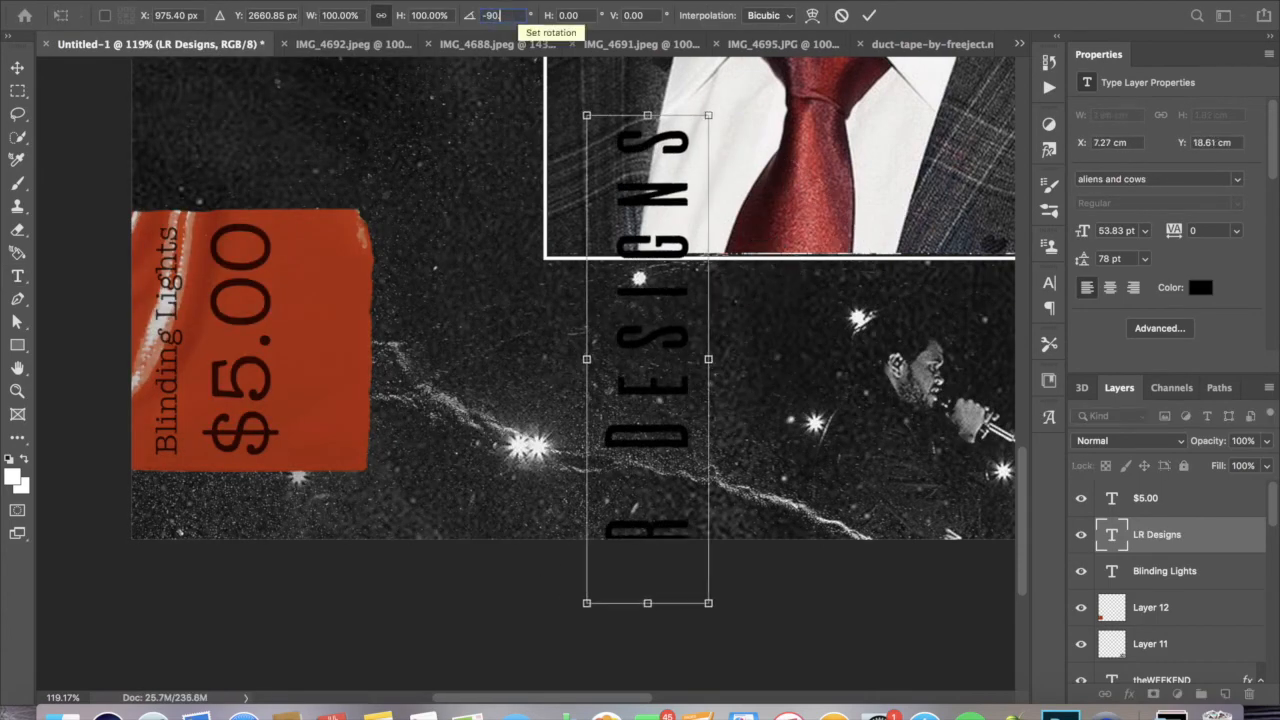
{"action": "left_click_drag", "start_coordinate": [708, 115], "coordinate": [647, 363]}
{"action": "left_click_drag", "start_coordinate": [635, 401], "coordinate": [340, 331]}
{"action": "left_click_drag", "start_coordinate": [328, 375], "coordinate": [329, 320]}
{"action": "key", "text": "Return"}
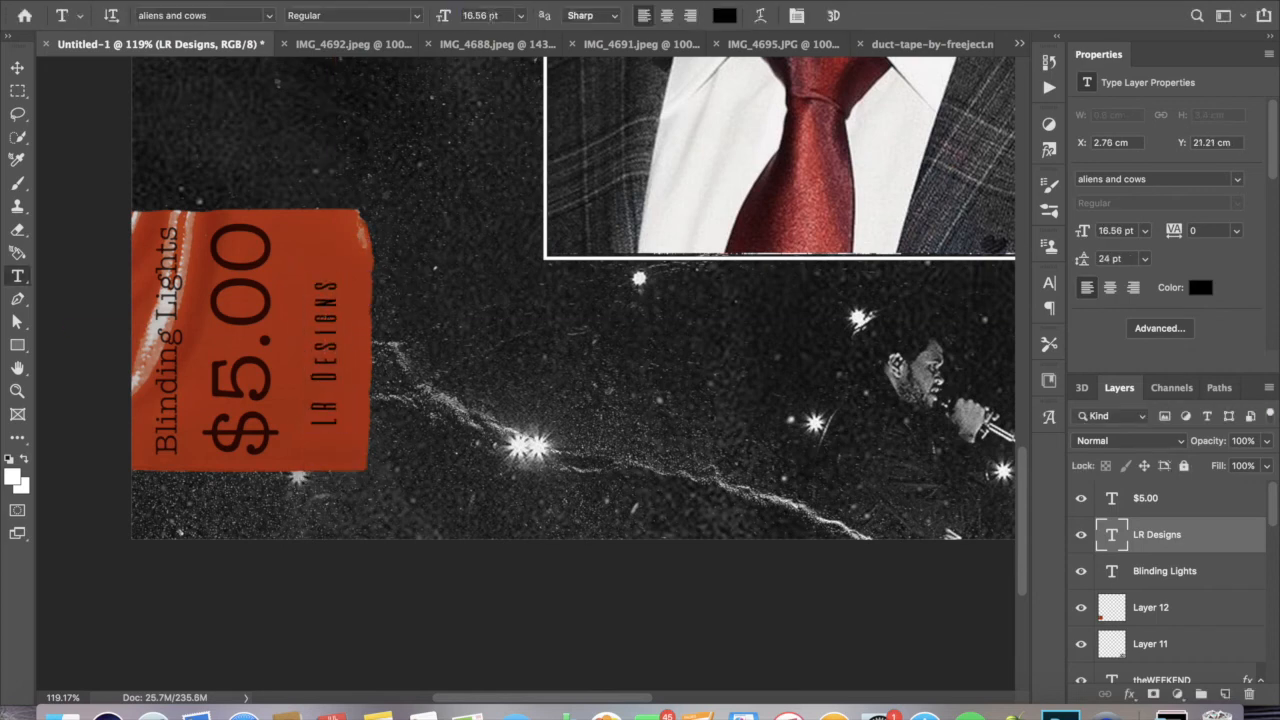
- Set the LR Designs text's tracking to 180 and realign it vertically on the tape
{"action": "left_click", "coordinate": [1207, 232]}
{"action": "type", "text": "180"}
{"action": "key", "text": "Return"}
{"action": "key", "text": "ctrl+t"}
{"action": "left_click_drag", "start_coordinate": [324, 395], "coordinate": [325, 406]}
{"action": "key", "text": "Return"}
- Lower the LR Designs layer's opacity to 29%
{"action": "left_click", "coordinate": [1266, 441]}
{"action": "left_click_drag", "start_coordinate": [1270, 466], "coordinate": [1226, 465]}
{"action": "scroll", "coordinate": [778, 405], "scroll_direction": "down", "scroll_amount": 5}
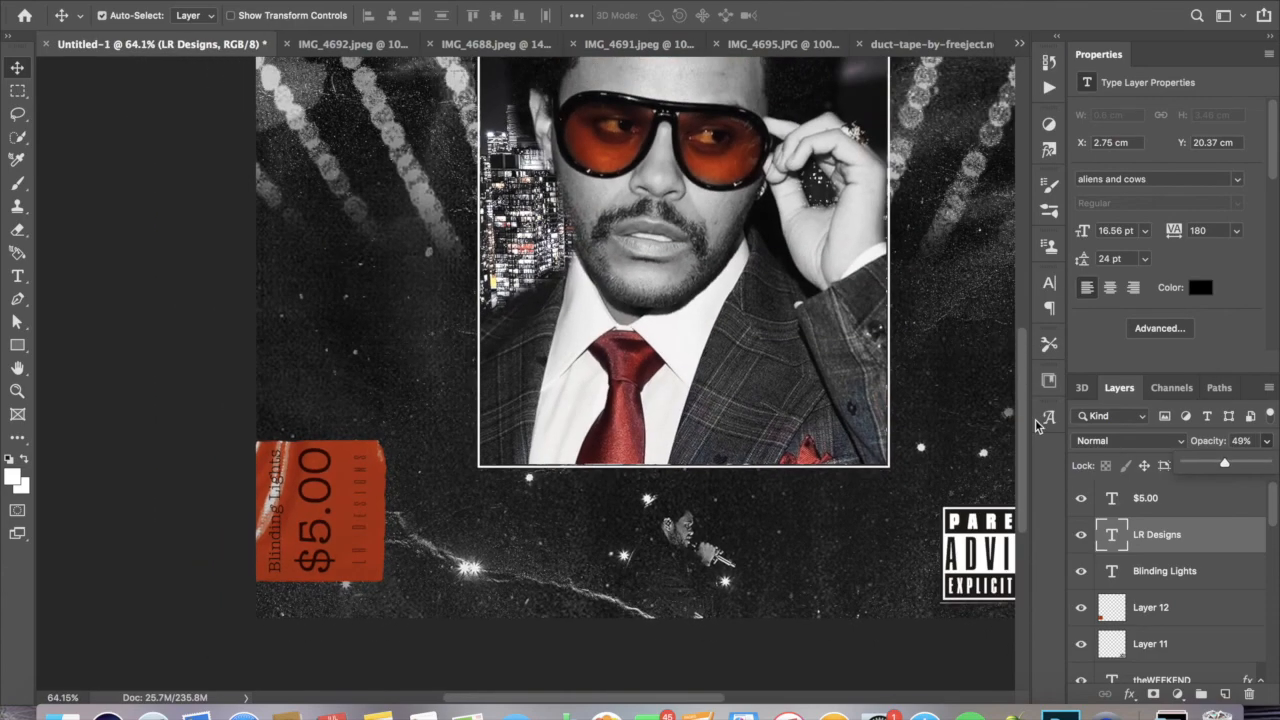
{"action": "scroll", "coordinate": [780, 360], "scroll_direction": "down", "scroll_amount": 4}
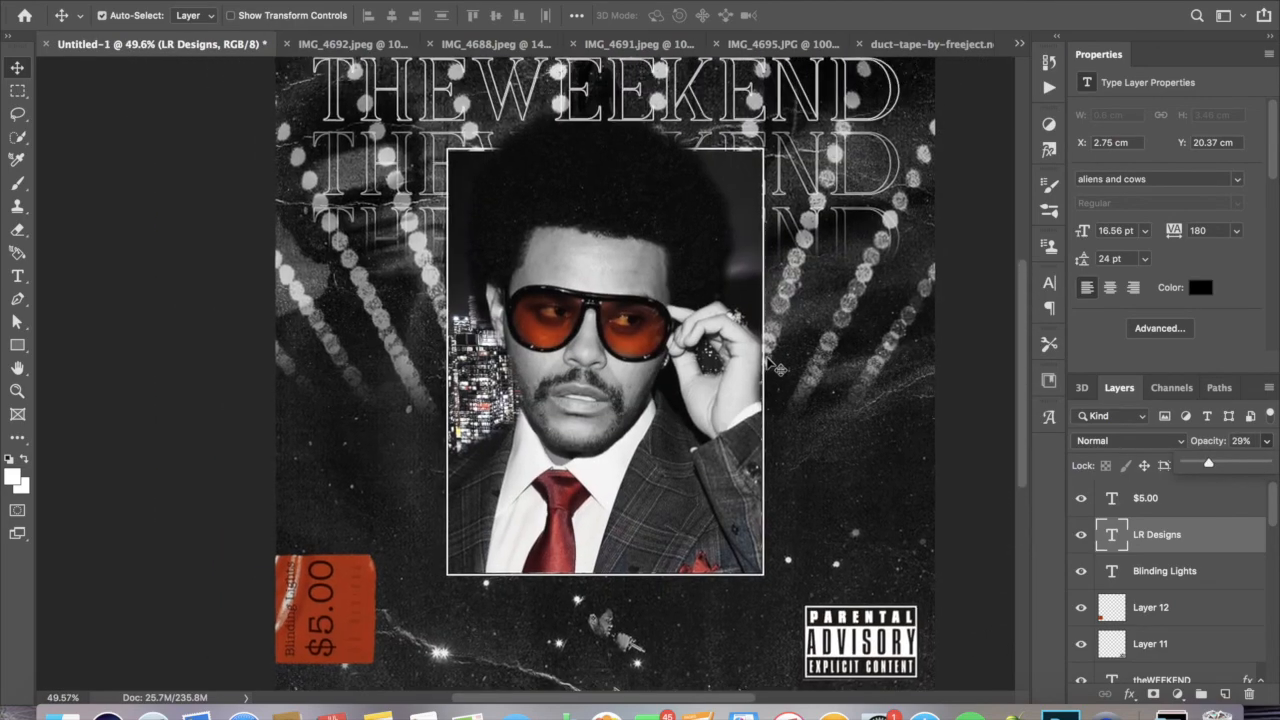